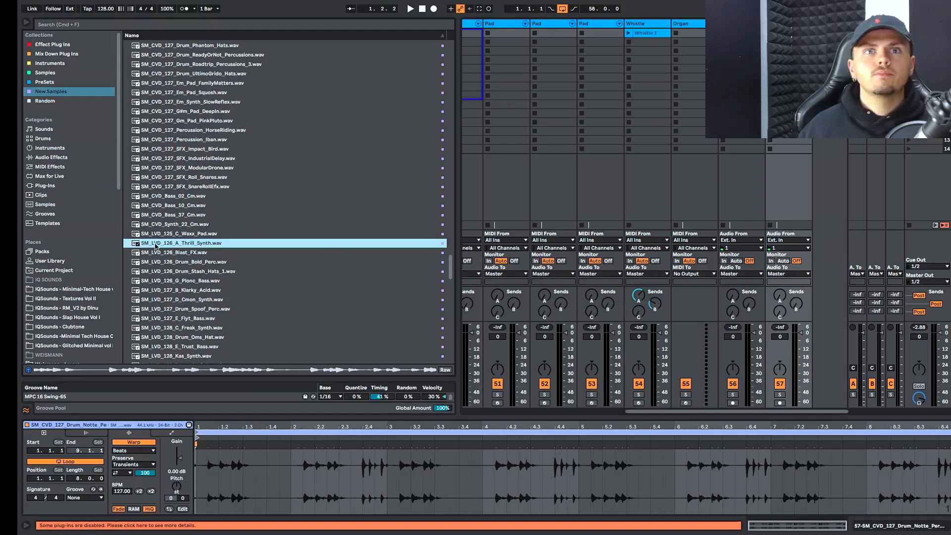
Place the sample SM_LVD_126_A_Thrill_Synth.wav in an empty clip slot on audio track 57
left_click_drag(198, 243, 789, 50)
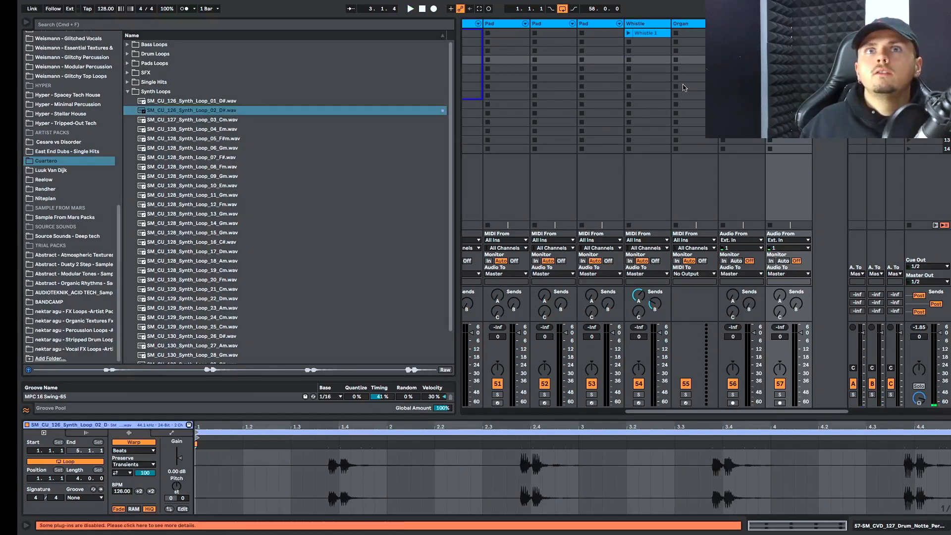
Audition the synth loops in the Cuartero pack's Synth Loops folder, from loop 03 through loop 14
left_click(212, 121)
left_click(210, 128)
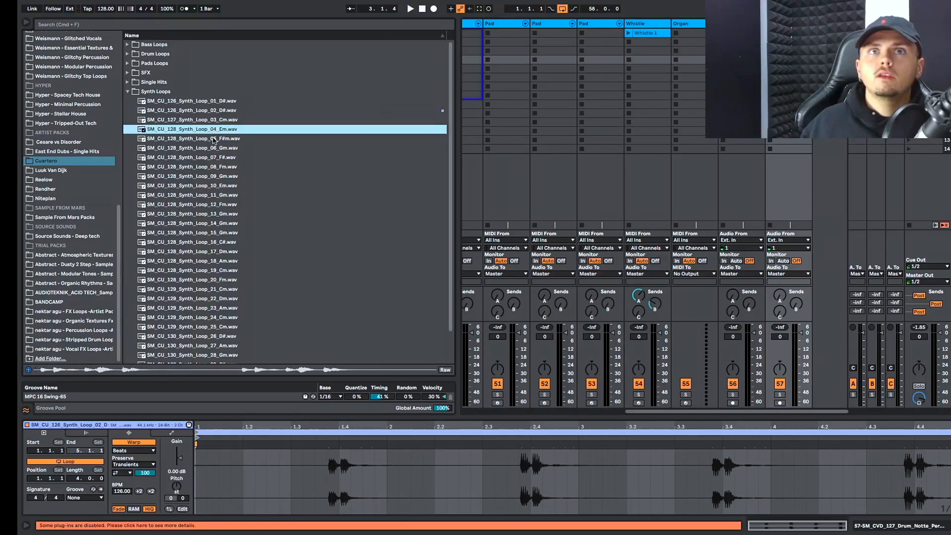
left_click(214, 140)
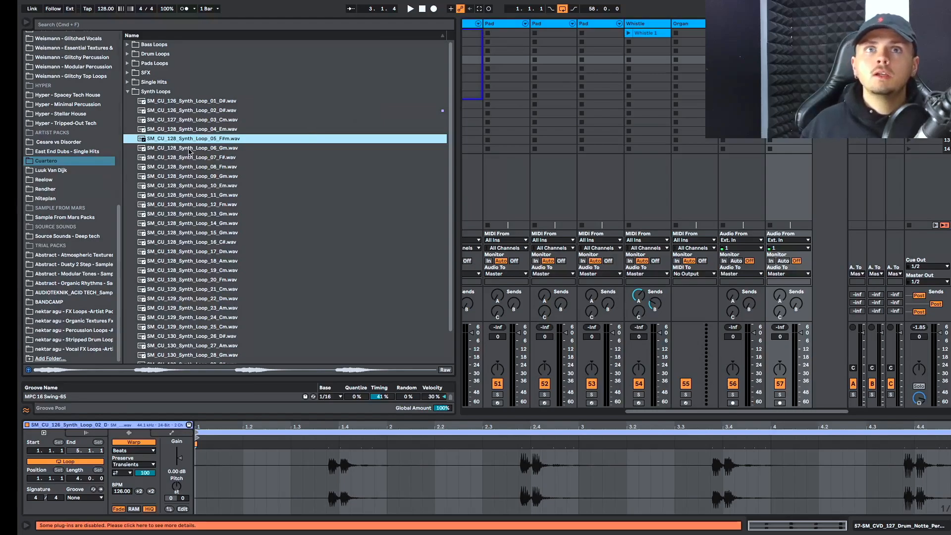
left_click(189, 149)
left_click(183, 166)
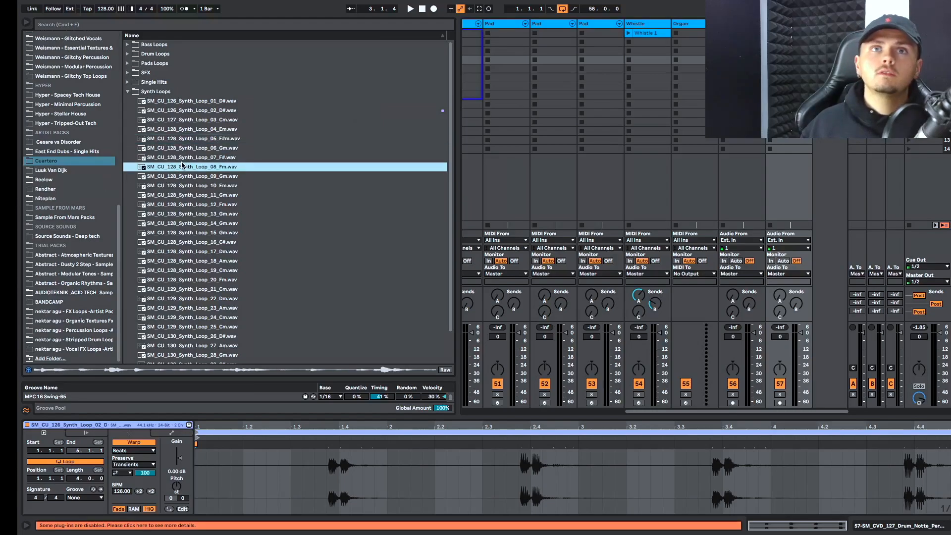
left_click(176, 177)
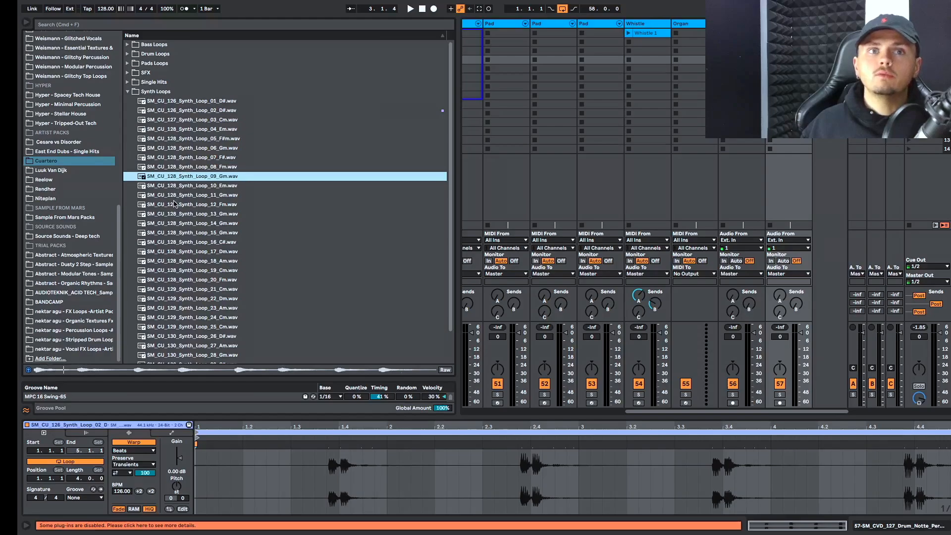
left_click(186, 186)
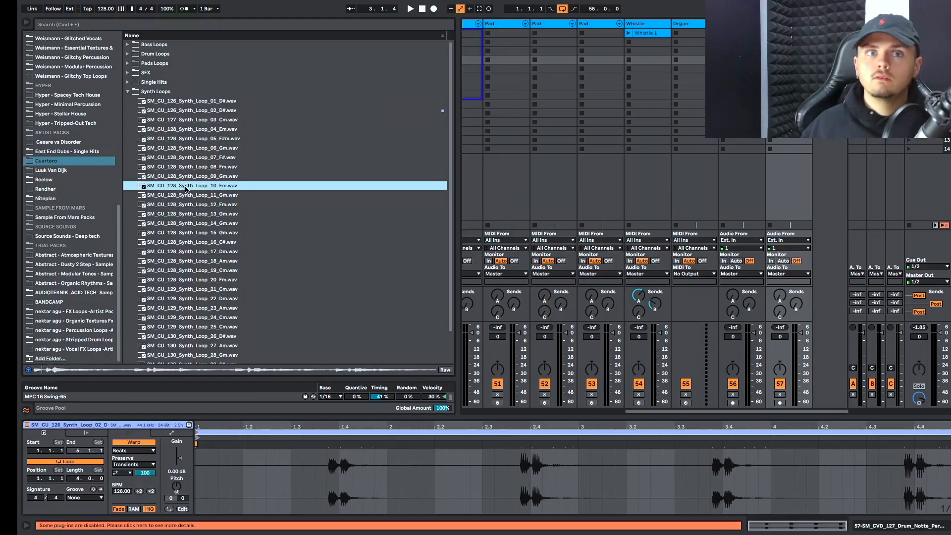
key("Down")
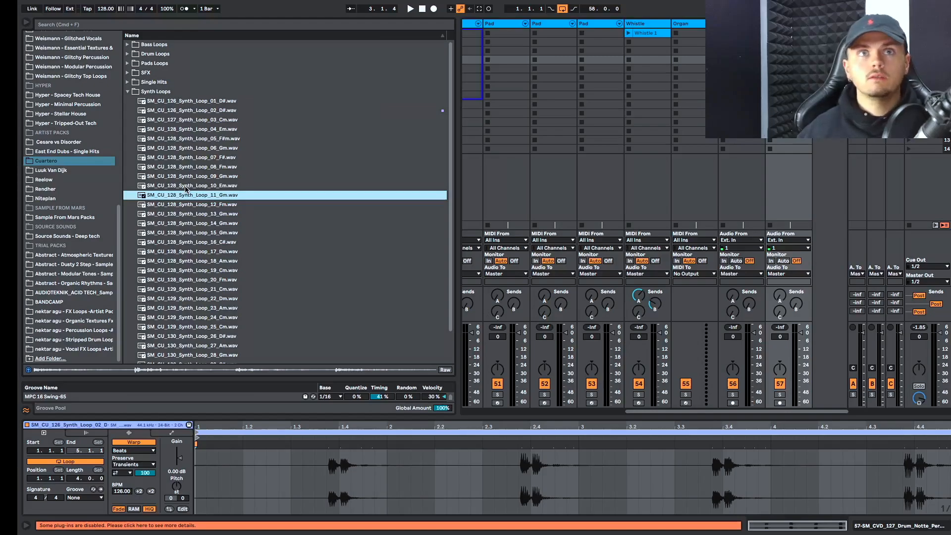
key("Down")
key("Down")
key("Down")
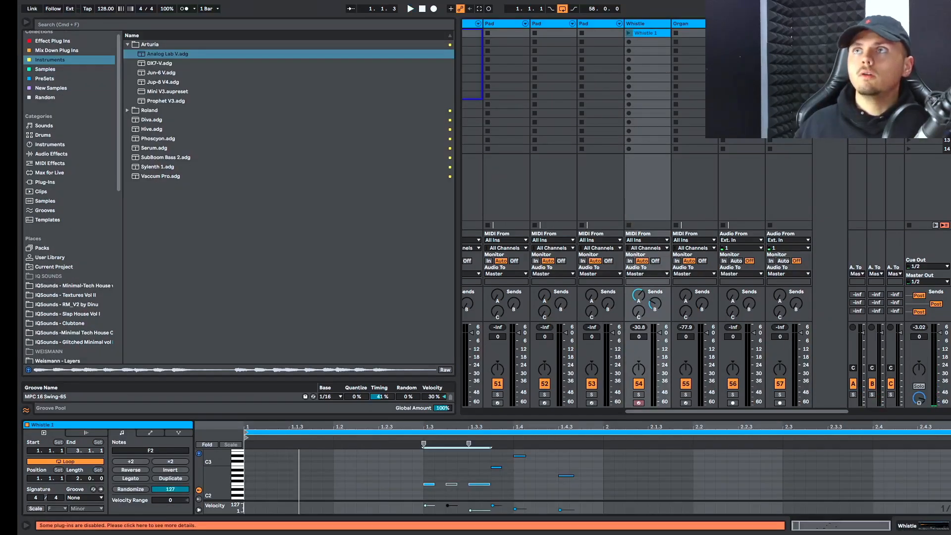
Delete the empty audio track 56 beside the track holding the sample clips
left_click(742, 189)
key("Delete")
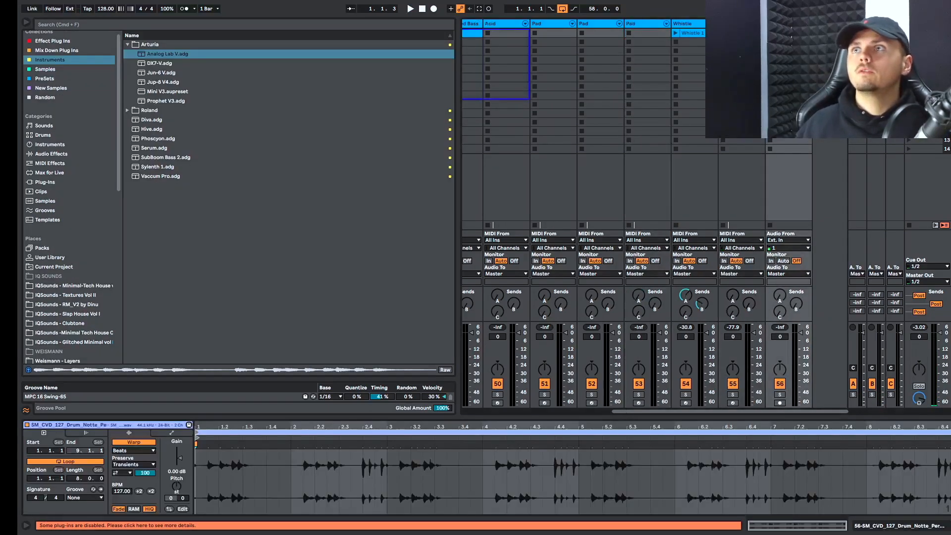
Listen to the Drum Notte percussion clip with and without its track soloed, and play the Thrill Synth clip
key("space")
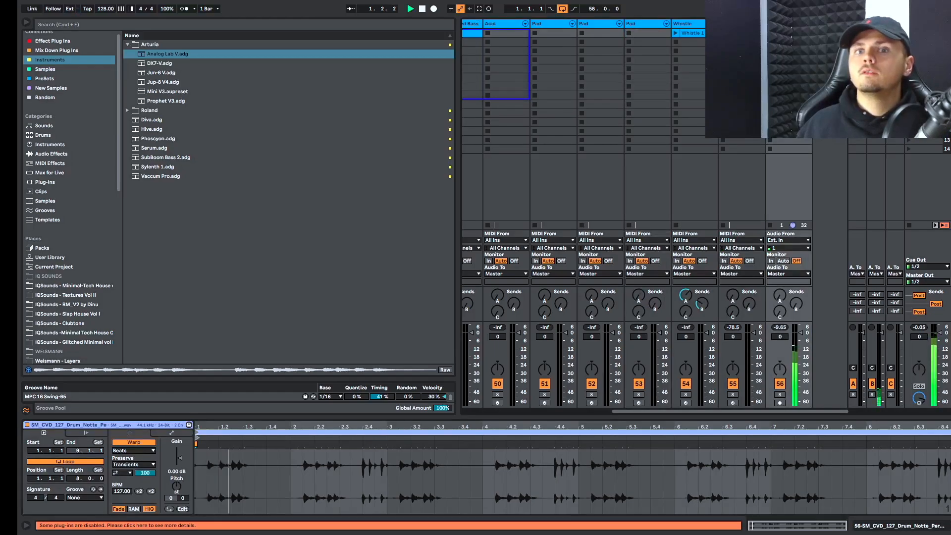
left_click(779, 394)
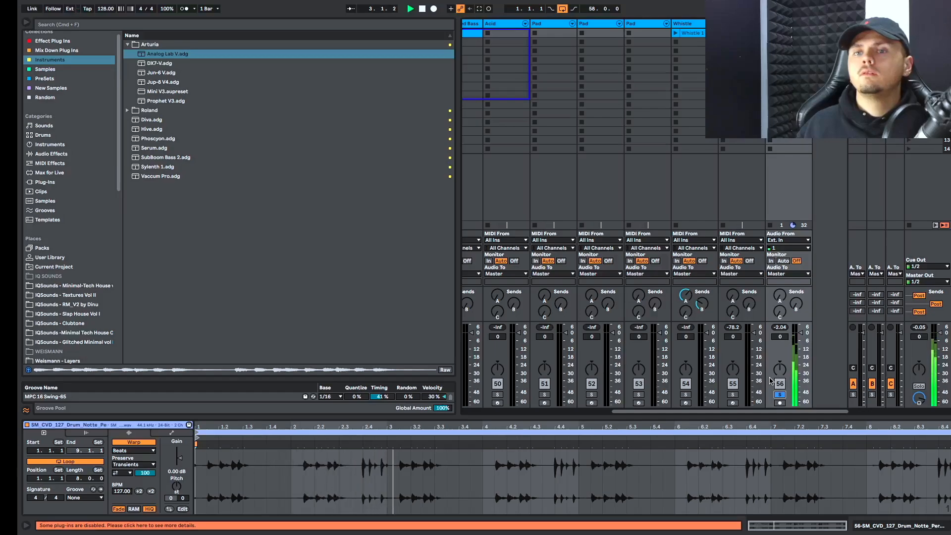
left_click(779, 394)
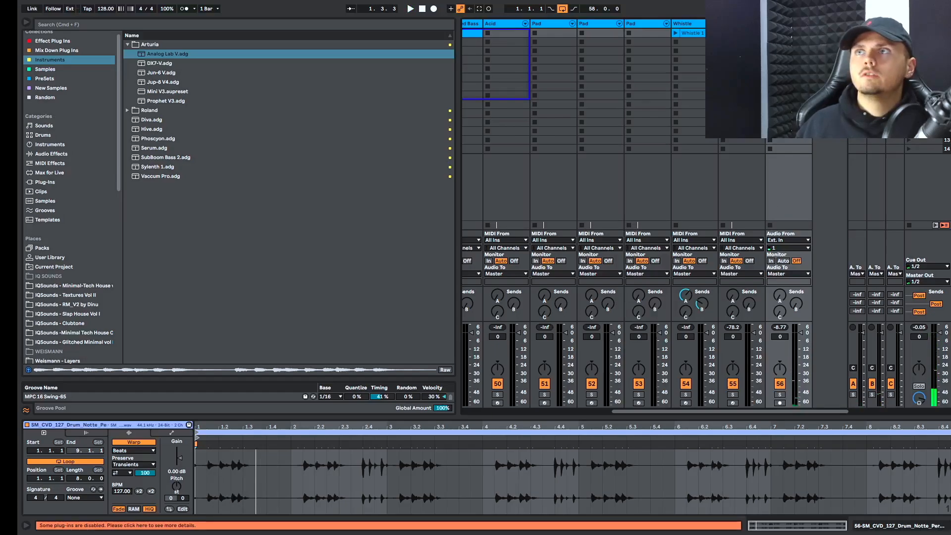
left_click(770, 51)
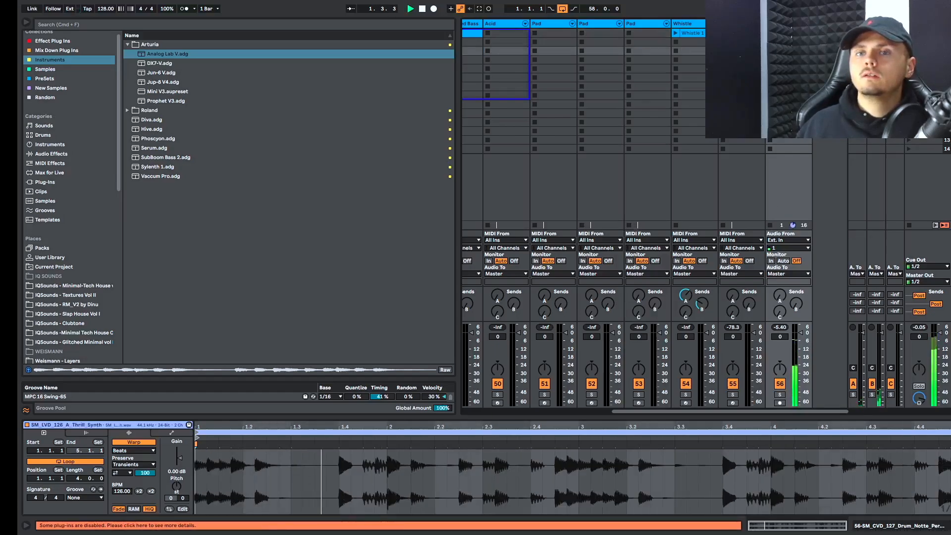
key("space")
Insert a new MIDI track and load the Thrill Synth clip into Simpler on it
key("Delete")
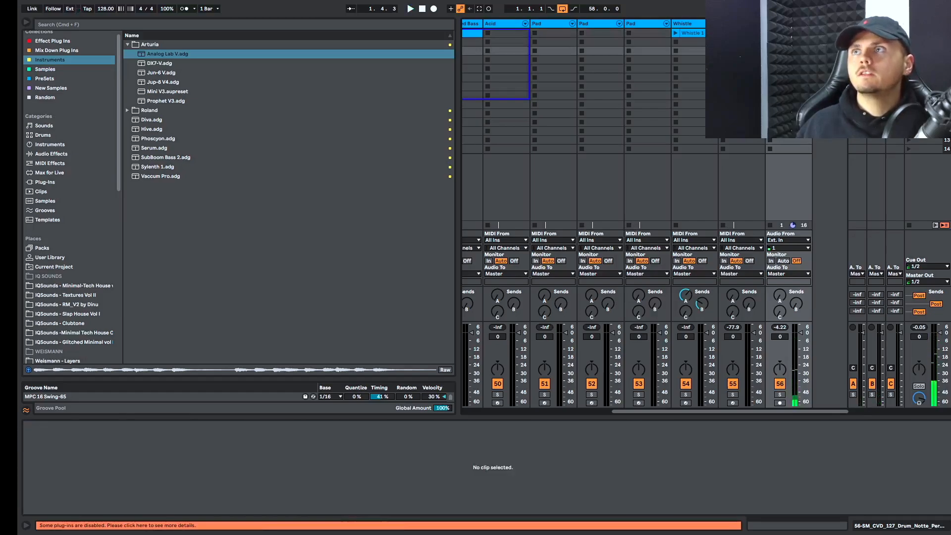
key("super+shift+t")
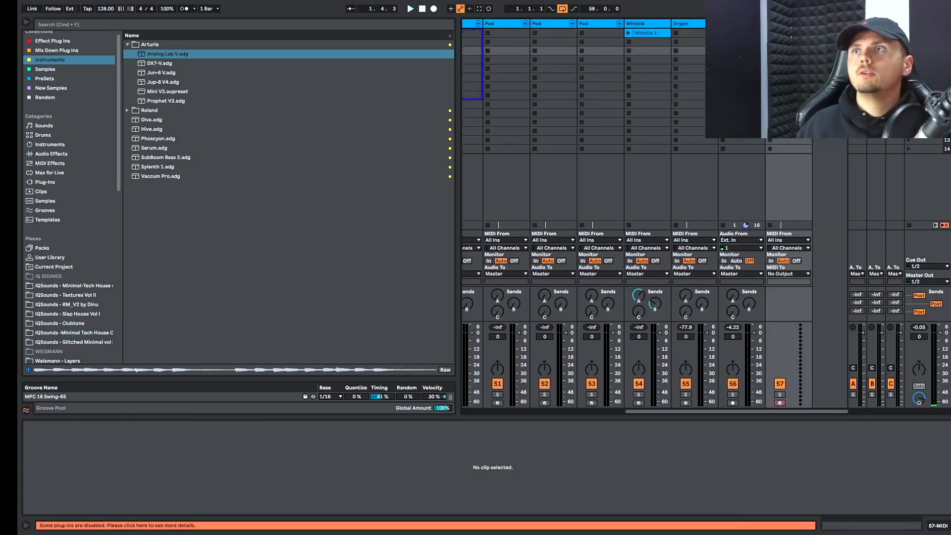
key("shift+Tab")
left_click_drag(741, 51, 404, 452)
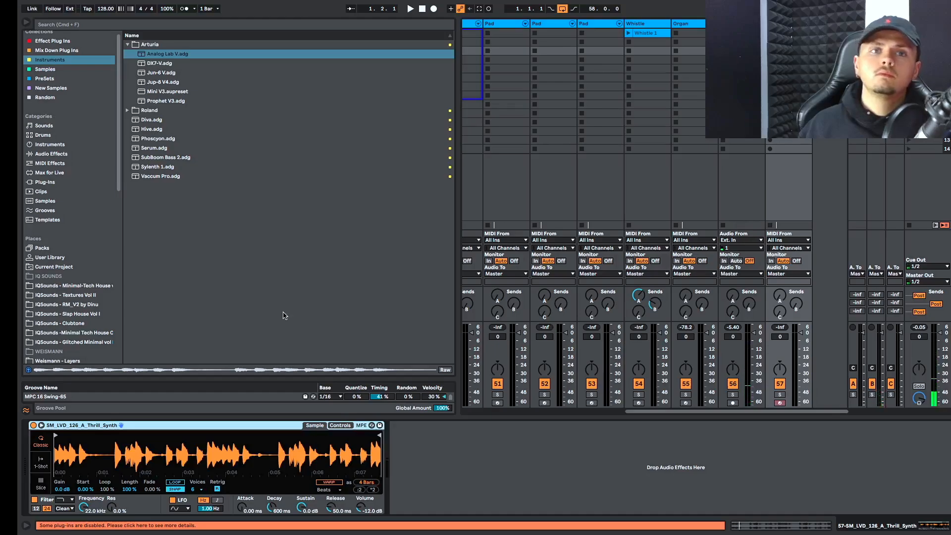
Trim the sample in Simpler to the single synth hit about half a second in, one beat long
left_click_drag(53, 439, 80, 431)
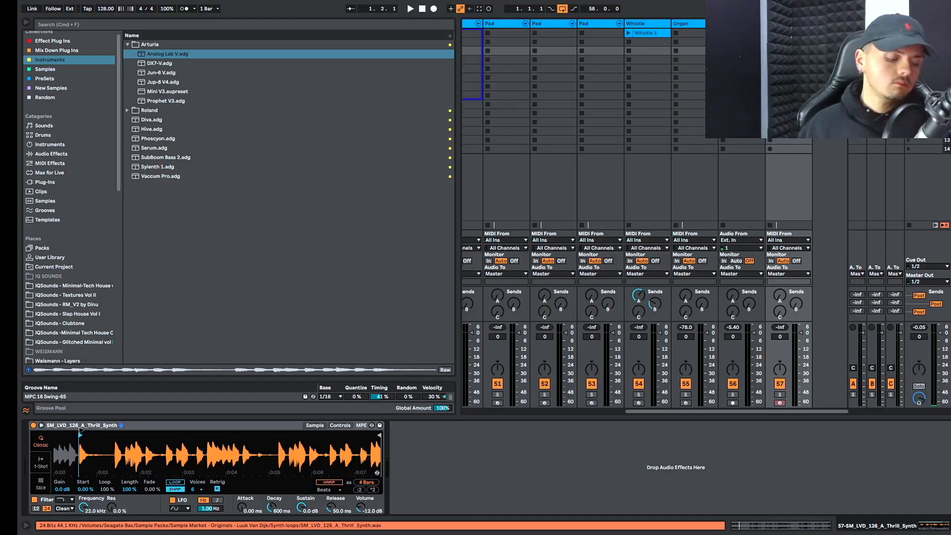
key("a")
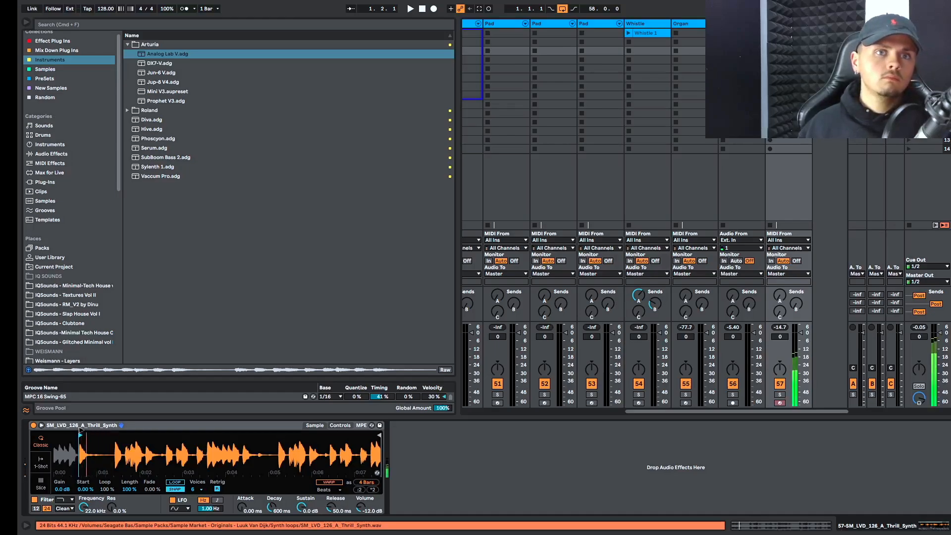
left_click_drag(81, 430, 116, 427)
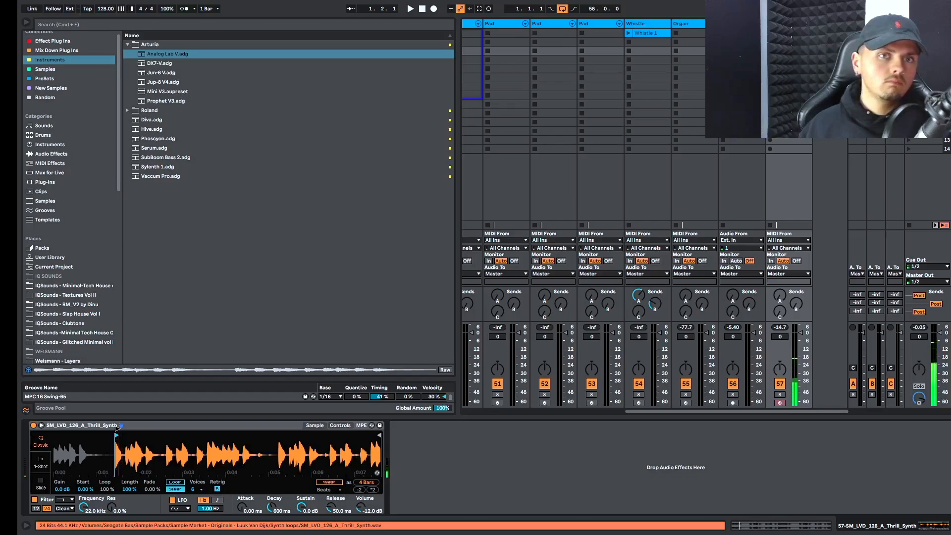
left_click_drag(116, 427, 85, 433)
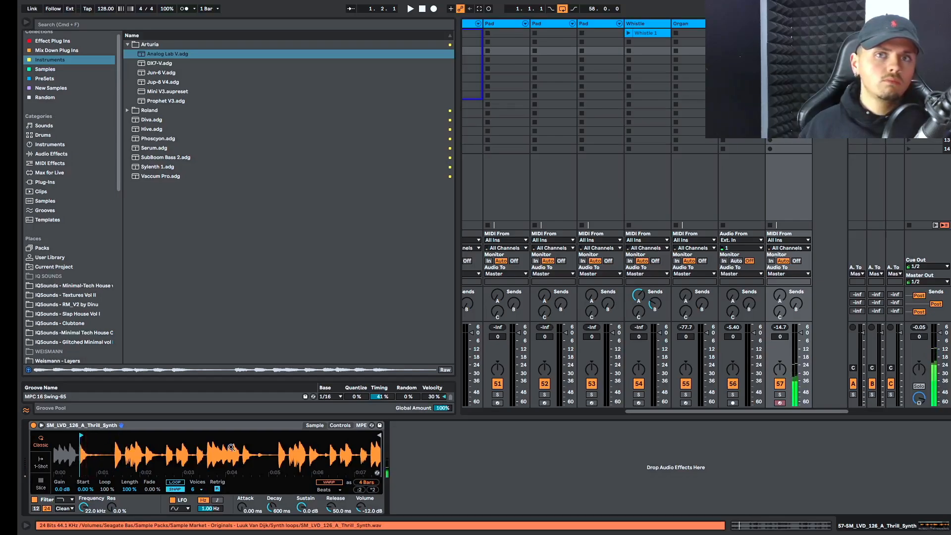
mouse_move(379, 434)
left_mouse_down()
mouse_move(220, 435)
mouse_move(67, 489)
left_mouse_up()
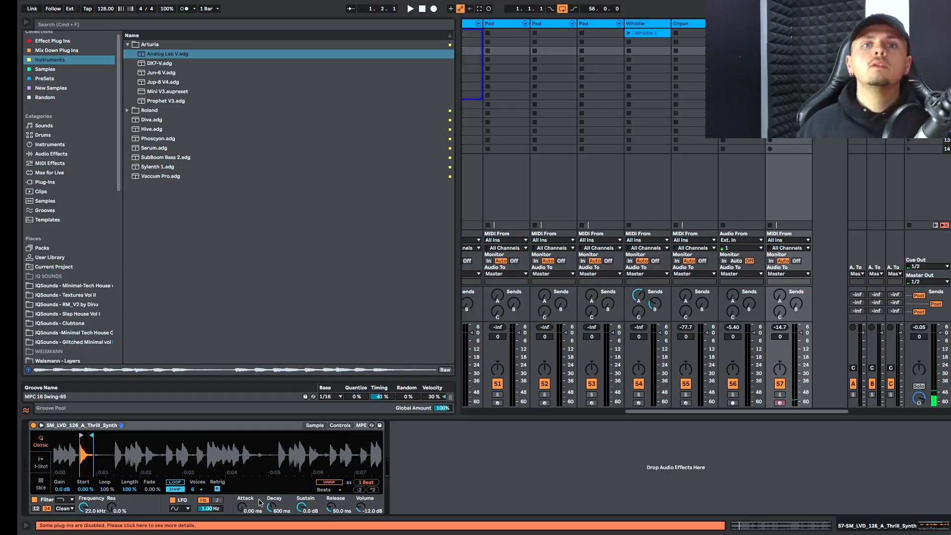
Set Simpler's amplitude attack to 25 ms and its release to 6.42 s
left_click_drag(241, 508, 241, 458)
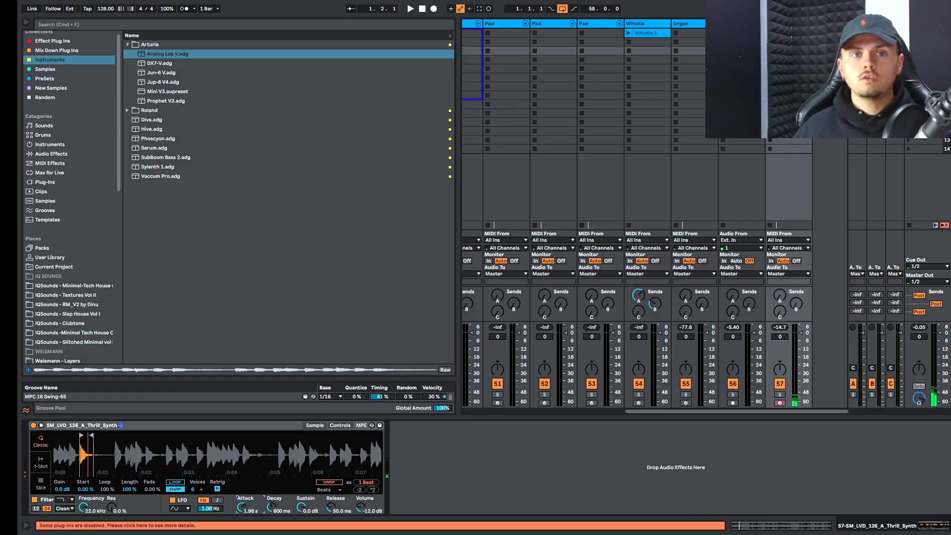
left_click_drag(241, 507, 241, 527)
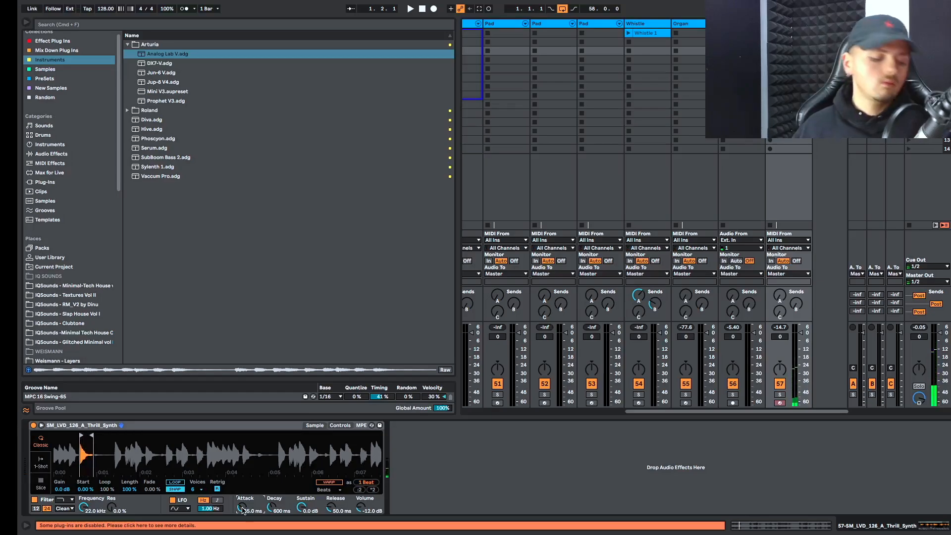
left_click_drag(337, 521, 339, 510)
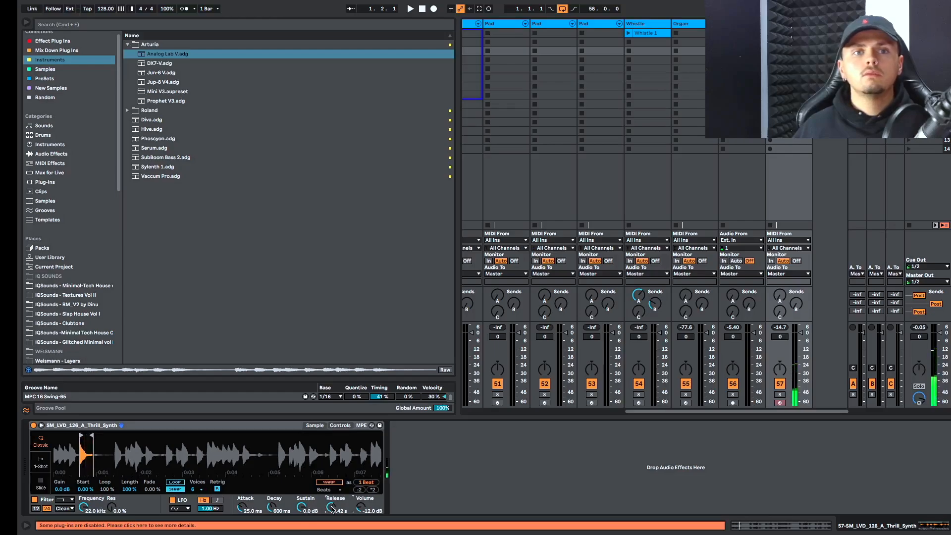
Try a band-pass filter in Simpler at 1.05 kHz with 34 % resonance
left_click_drag(112, 509, 109, 501)
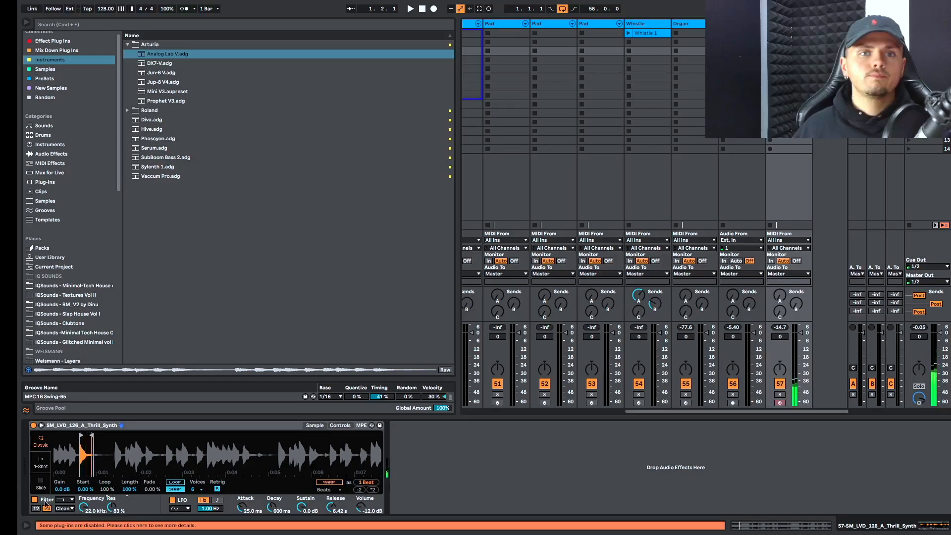
left_click(339, 426)
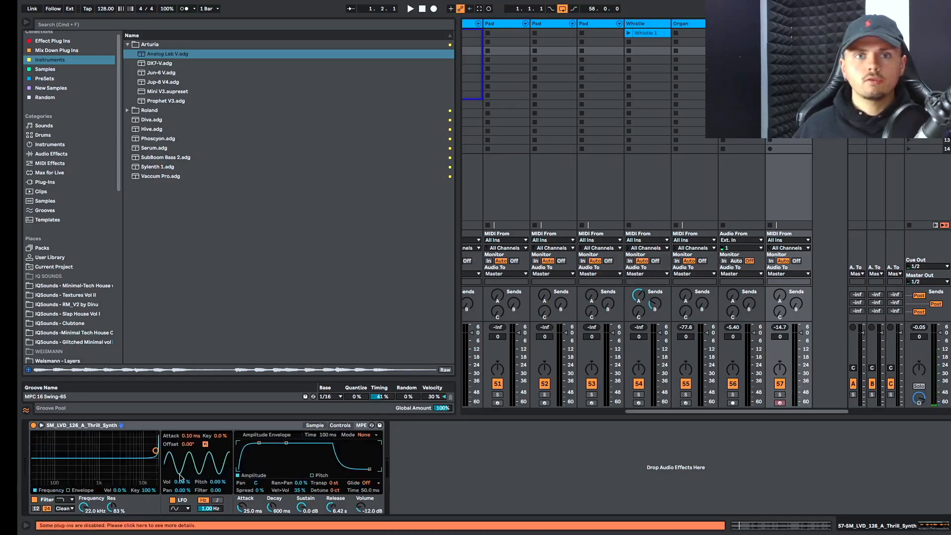
left_click_drag(155, 450, 107, 454)
left_click(58, 501)
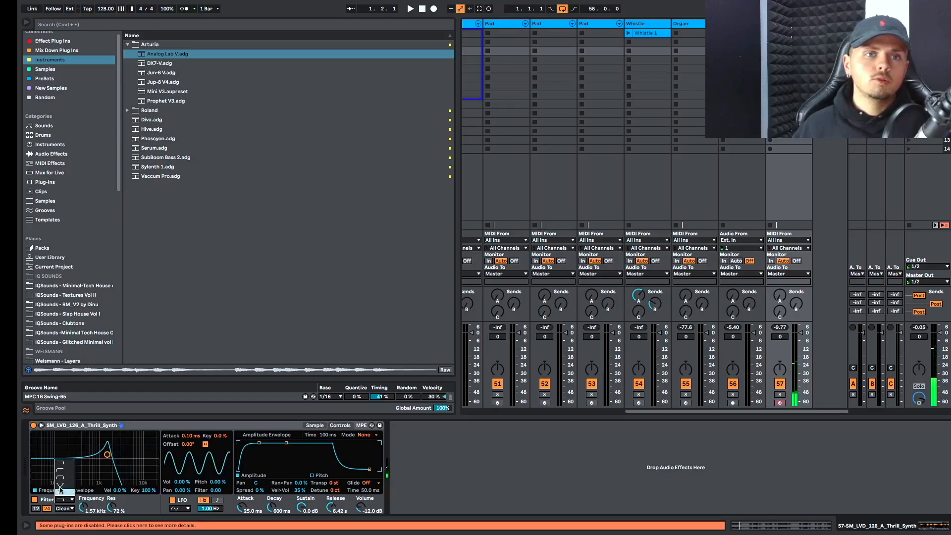
left_click(65, 480)
mouse_move(107, 454)
left_mouse_down()
mouse_move(71, 449)
mouse_move(143, 458)
mouse_move(52, 470)
mouse_move(99, 469)
left_mouse_up()
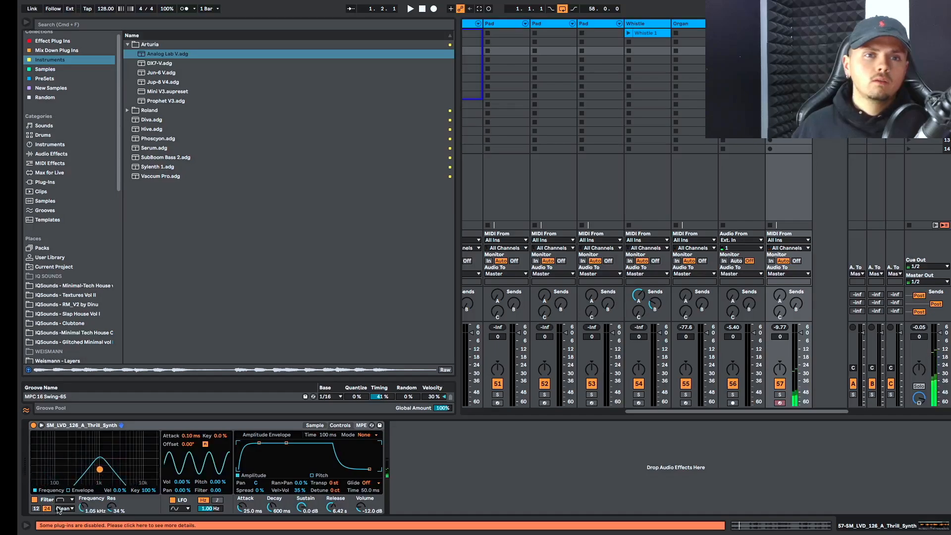
Switch Simpler's filter to low-pass at 455 Hz with 13 % resonance and set the filter envelope amount to 72
left_click(65, 499)
left_click(70, 468)
mouse_move(99, 469)
left_mouse_down()
mouse_move(52, 475)
mouse_move(156, 475)
mouse_move(54, 476)
mouse_move(84, 477)
left_mouse_up()
left_click(68, 490)
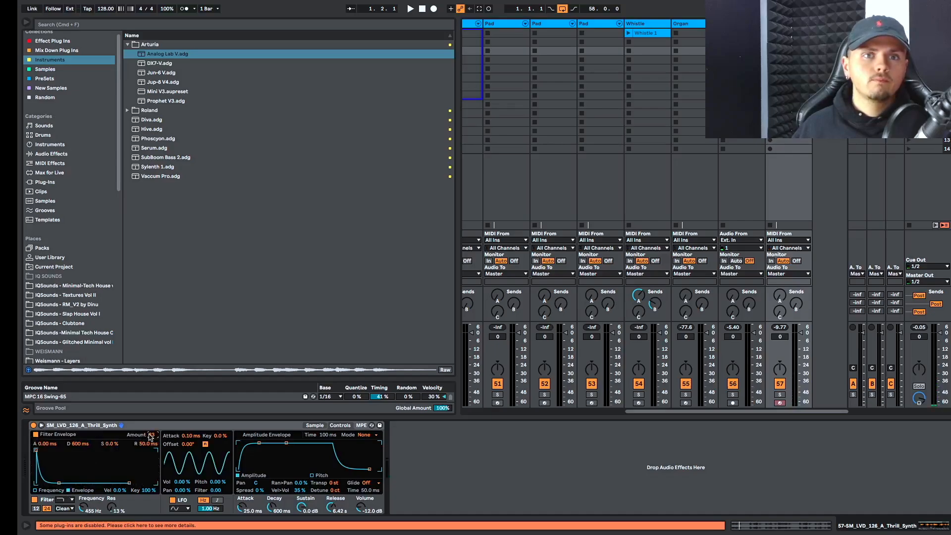
left_click_drag(152, 435, 152, 428)
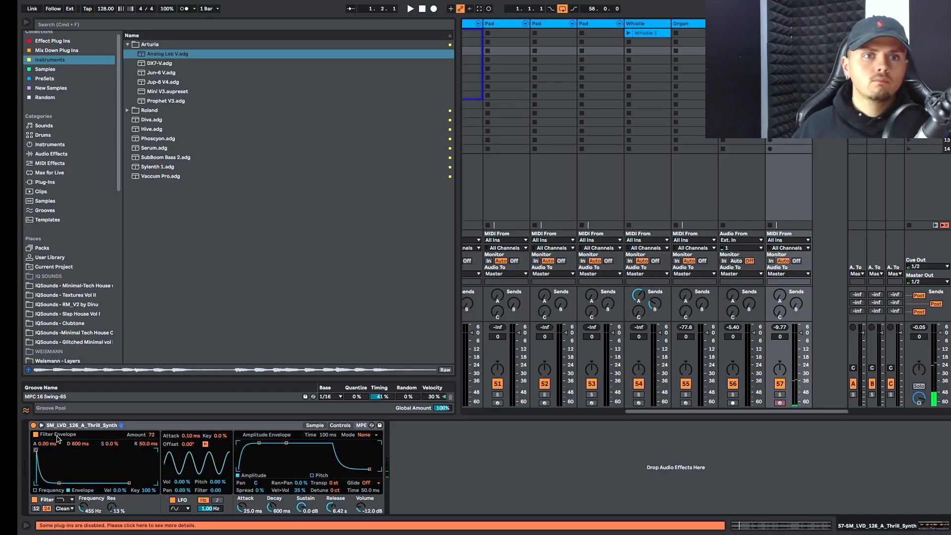
Lower the filter cutoff to 226 Hz and raise the resonance to 25 %
left_click(35, 490)
mouse_move(84, 477)
left_mouse_down()
mouse_move(44, 477)
mouse_move(71, 477)
left_mouse_up()
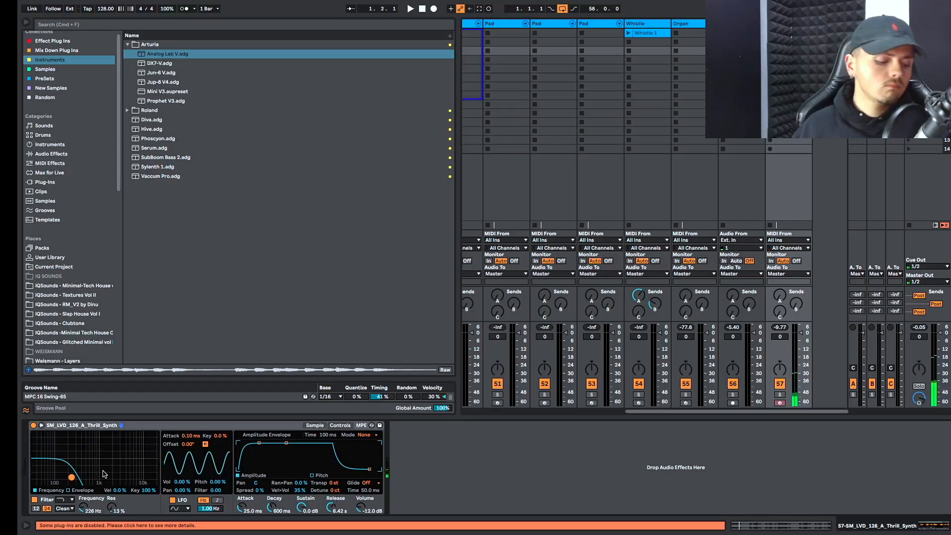
left_click_drag(118, 510, 118, 497)
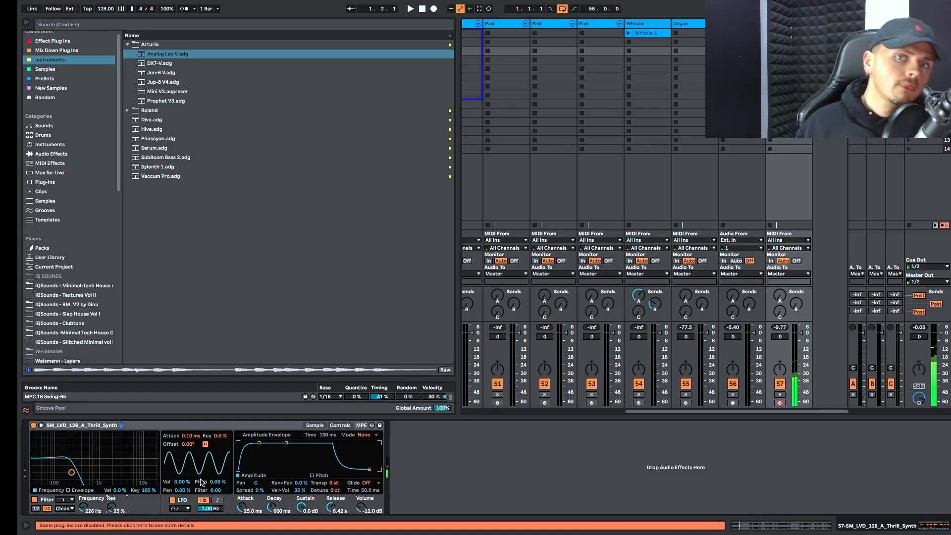
Set the amount of LFO modulation on the pitch to 7.48 %
left_click_drag(212, 484, 212, 479)
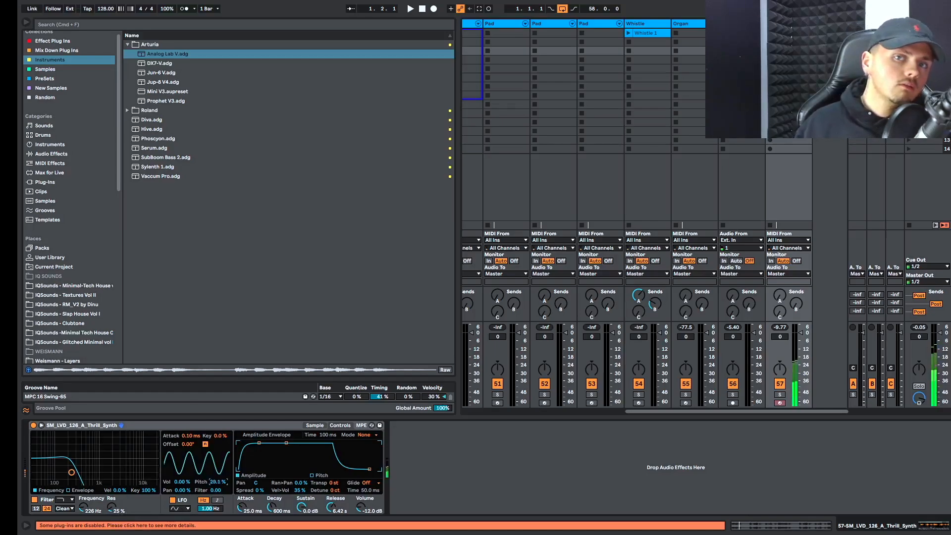
left_click_drag(212, 484, 212, 500)
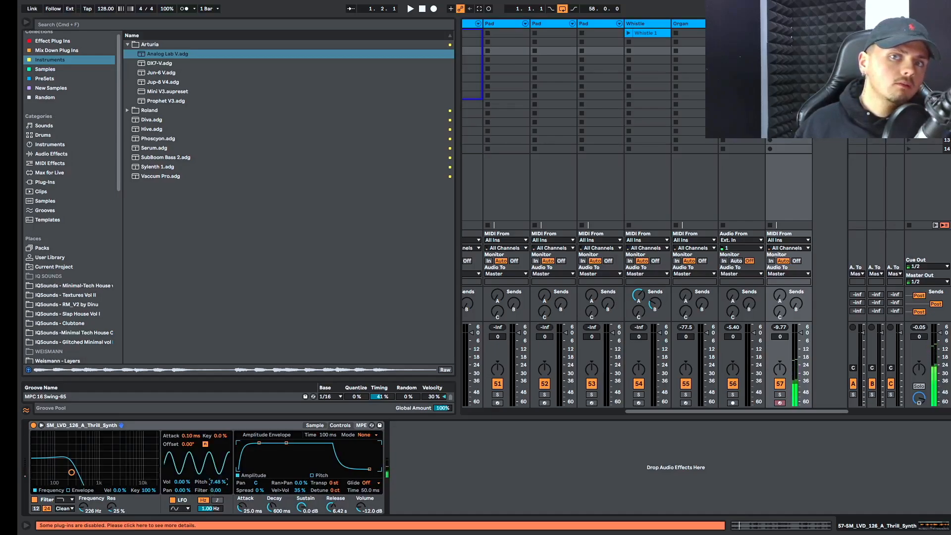
Shape Simpler's filter envelope with 72.0 ms attack, 3.83 s decay, 74 % sustain and 60.0 s release, and audition it with the track
left_click(75, 489)
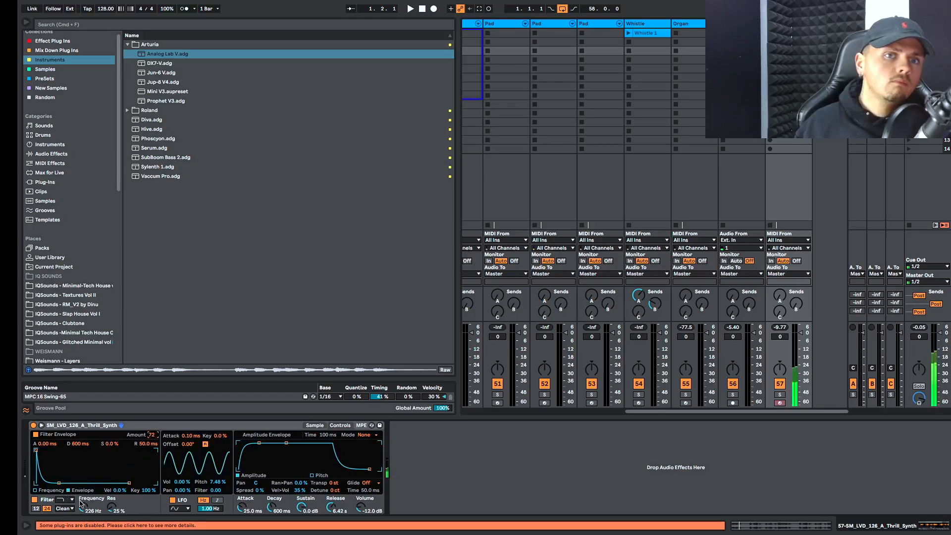
mouse_move(36, 450)
left_mouse_down()
mouse_move(76, 450)
mouse_move(51, 450)
left_mouse_up()
left_click_drag(76, 482, 82, 459)
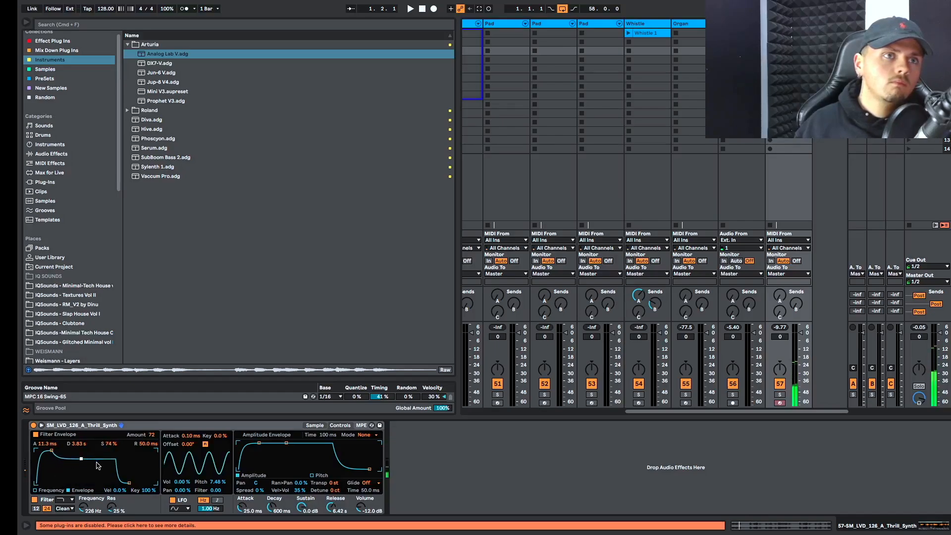
left_click_drag(130, 482, 156, 483)
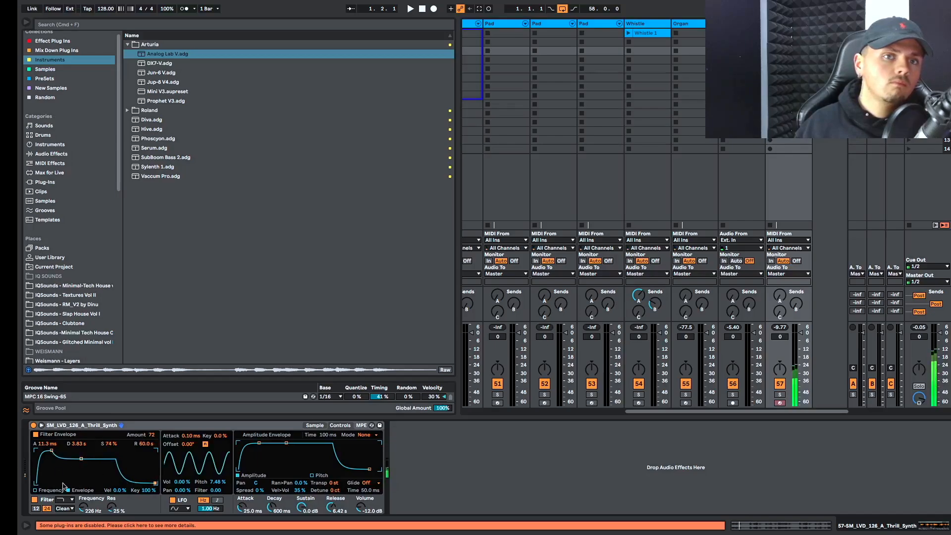
left_click_drag(51, 452, 58, 450)
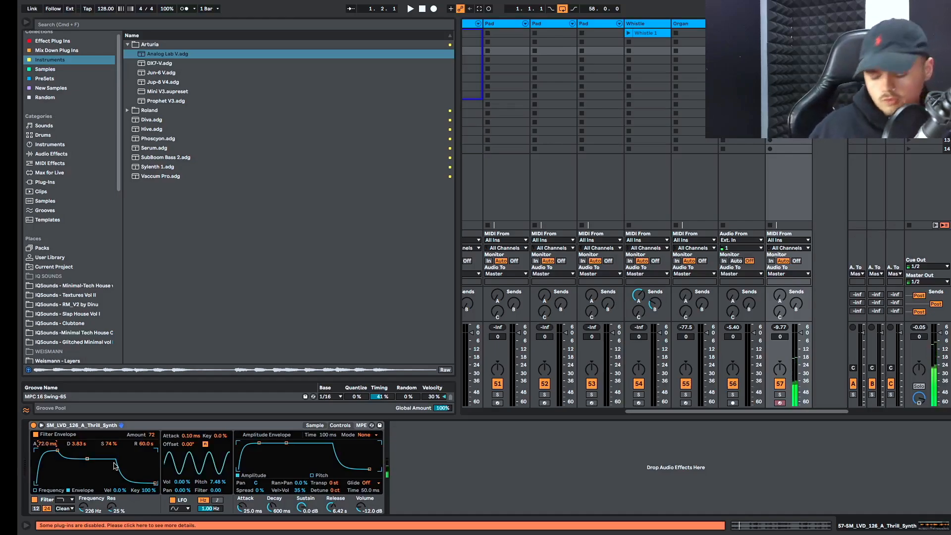
key("space")
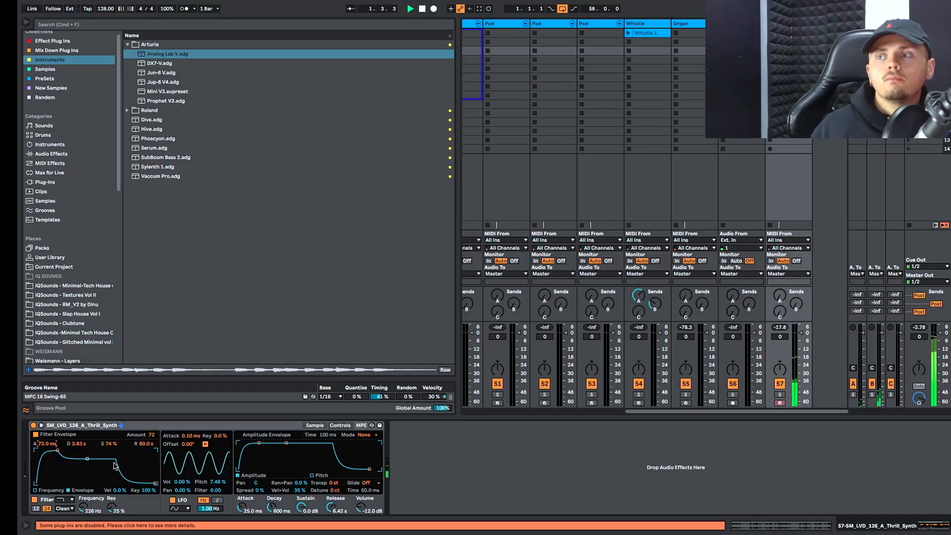
key("space")
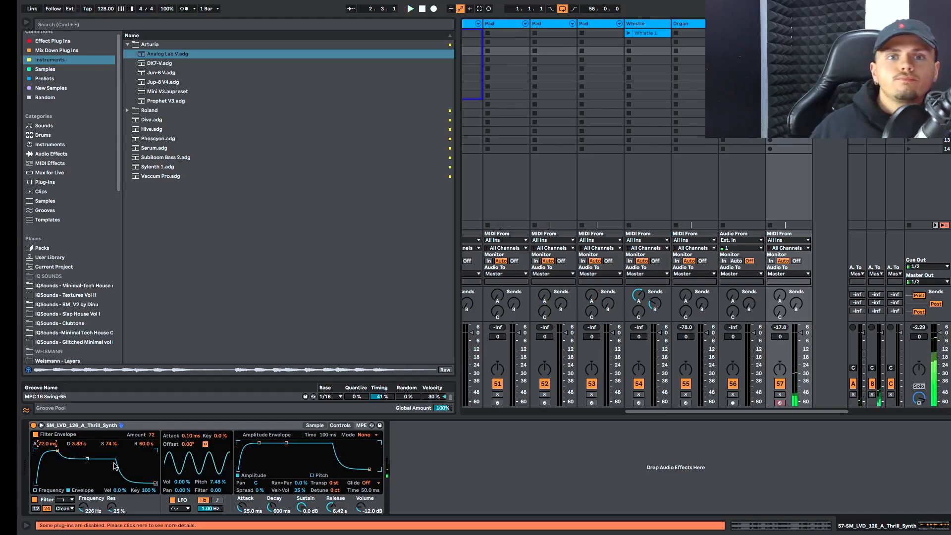
Set the LFO modulation to 2.20 % on pitch and 9.38 on the filter, and the filter envelope attack to 79.3 ms
left_click_drag(218, 481, 218, 488)
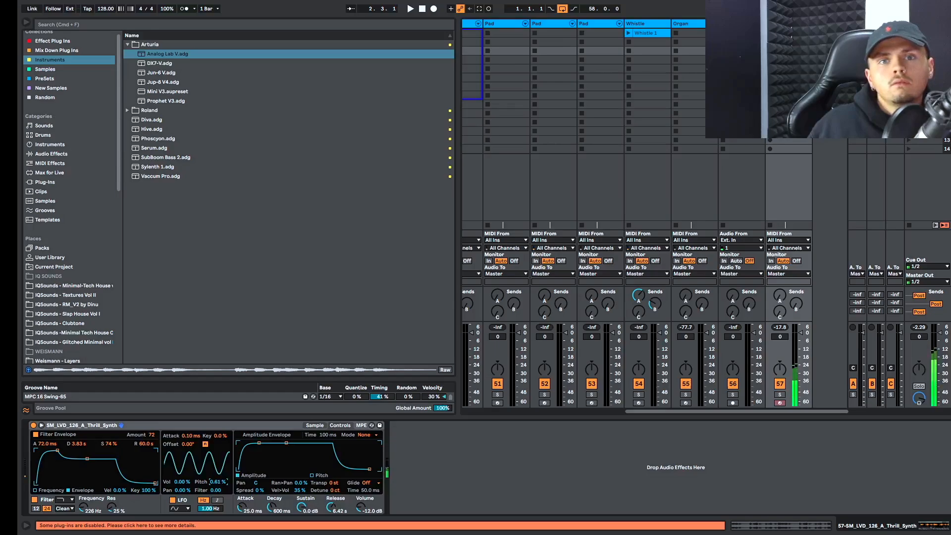
left_click_drag(218, 481, 216, 480)
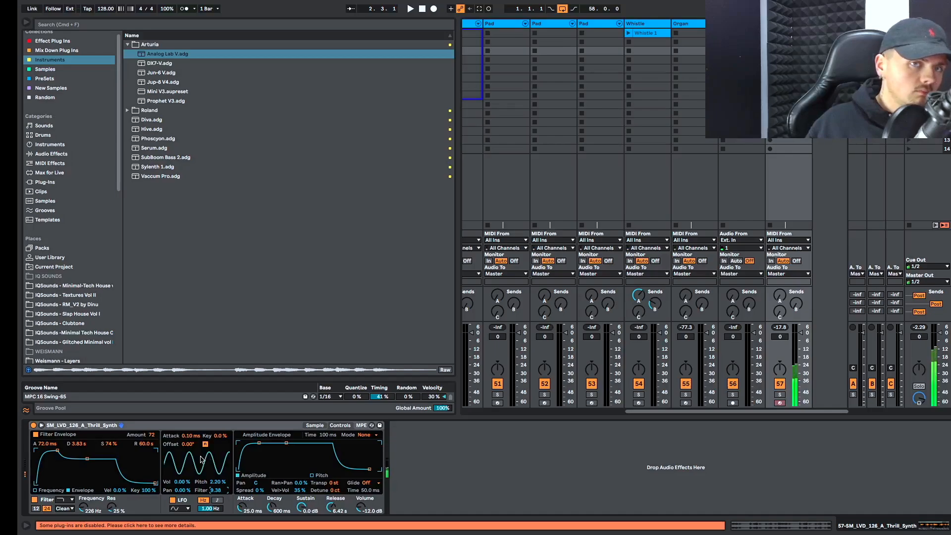
mouse_move(43, 445)
left_mouse_down()
mouse_move(42, 427)
mouse_move(43, 443)
left_mouse_up()
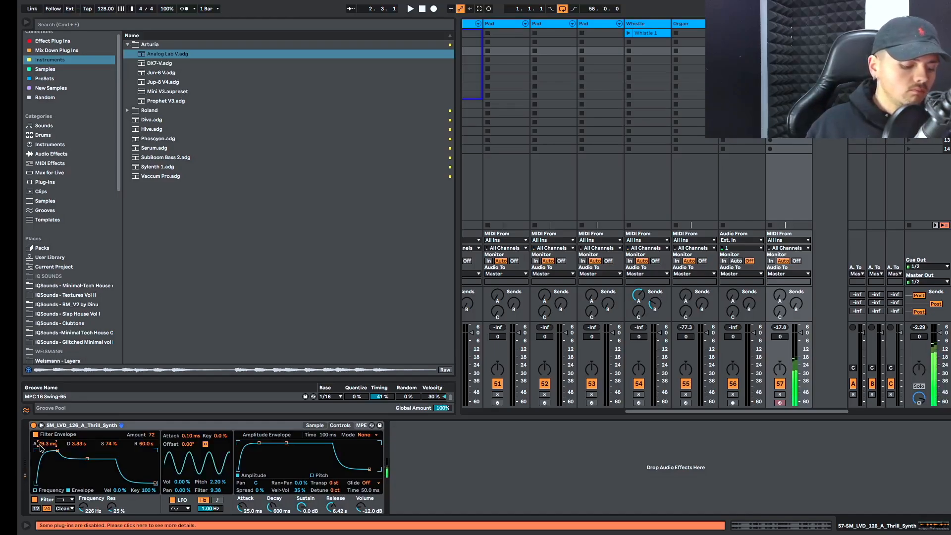
key("space")
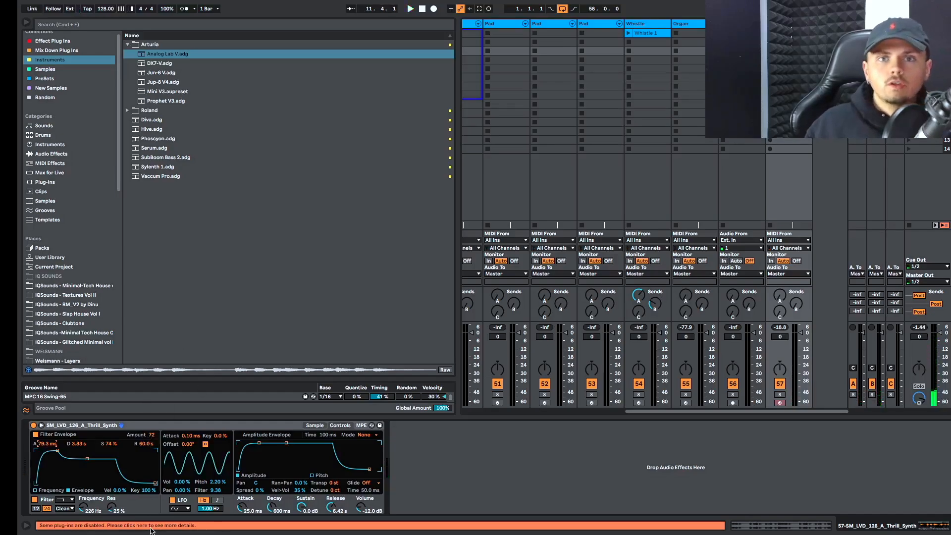
Create an empty MIDI clip on the synth track, enlarge its note editor and audition piano keys around C3 and A2
left_click(82, 427)
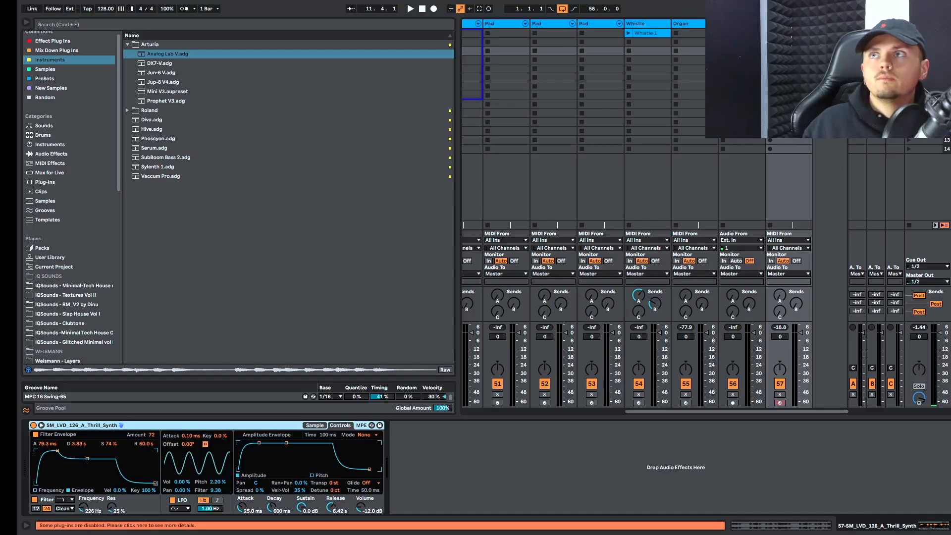
double_click(789, 51)
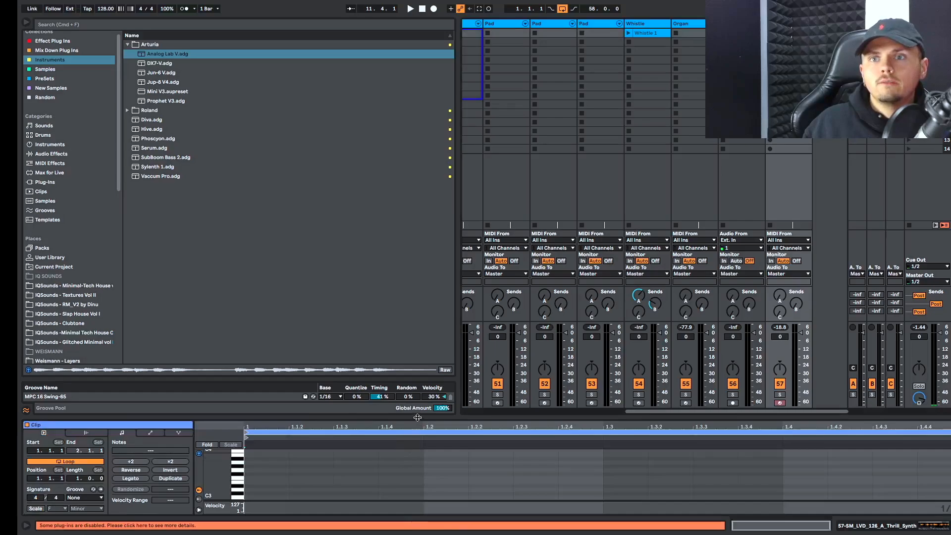
left_click_drag(417, 417, 418, 323)
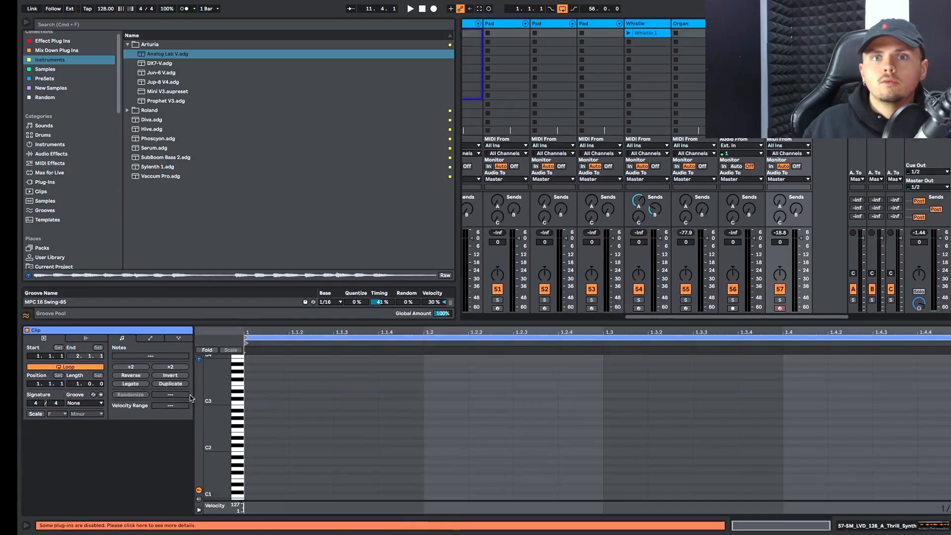
left_click(237, 405)
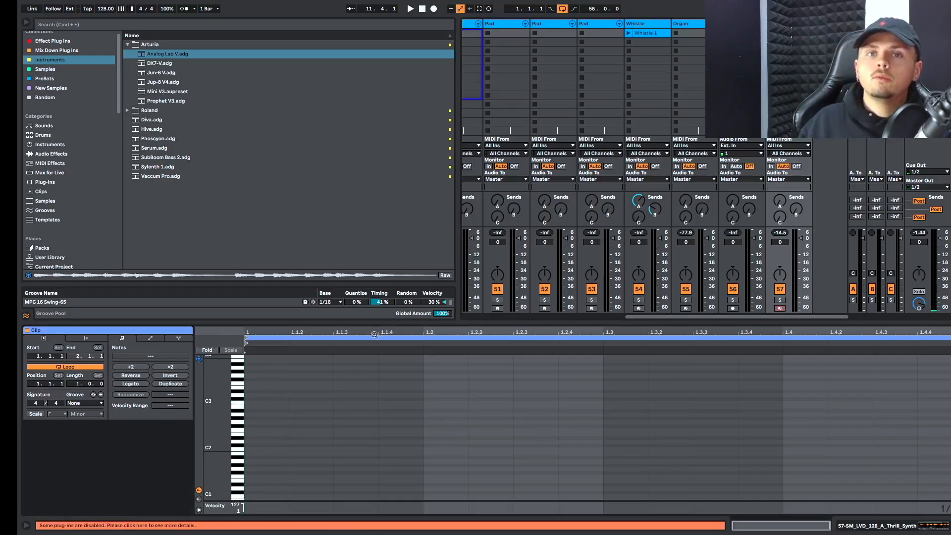
left_click(238, 397)
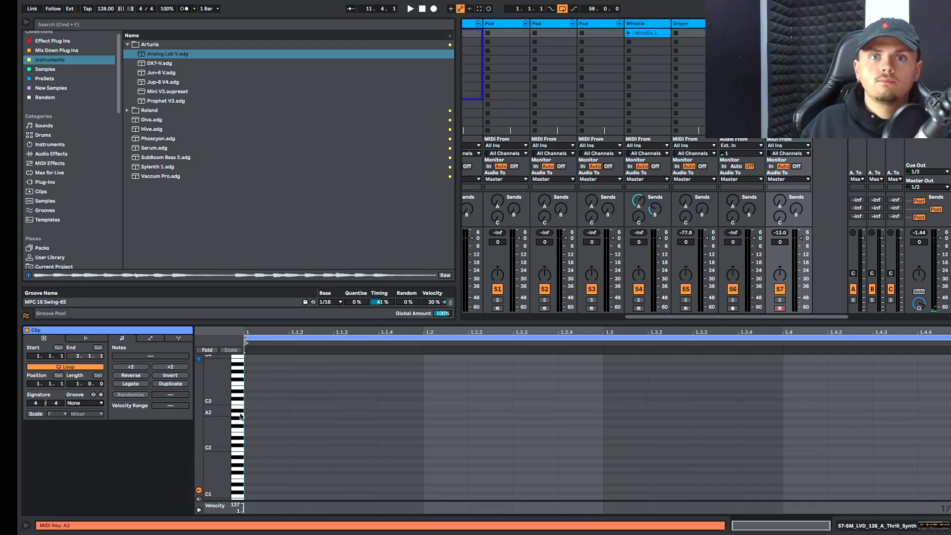
left_click(241, 416)
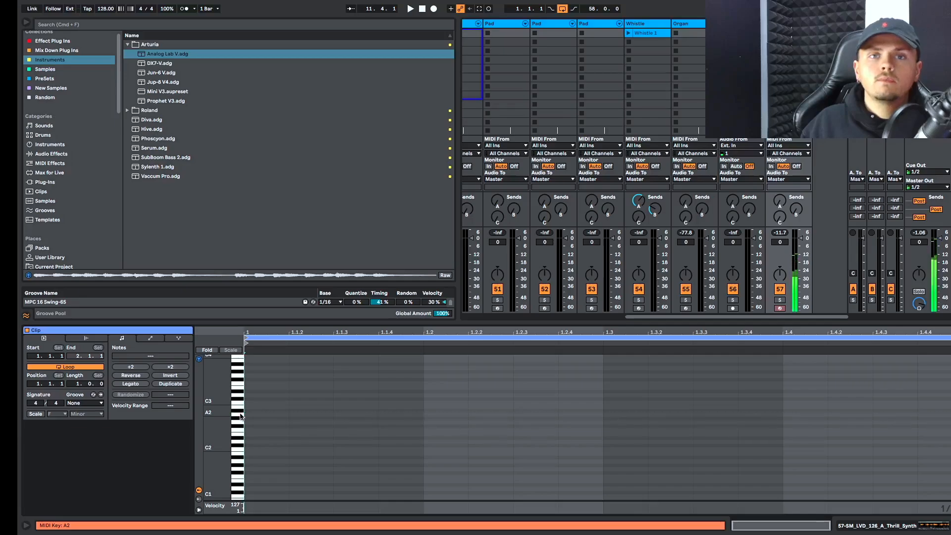
Highlight the F Minor scale in the clip and compare the synth's pitch on neighbouring keys around A♭2
left_click(36, 413)
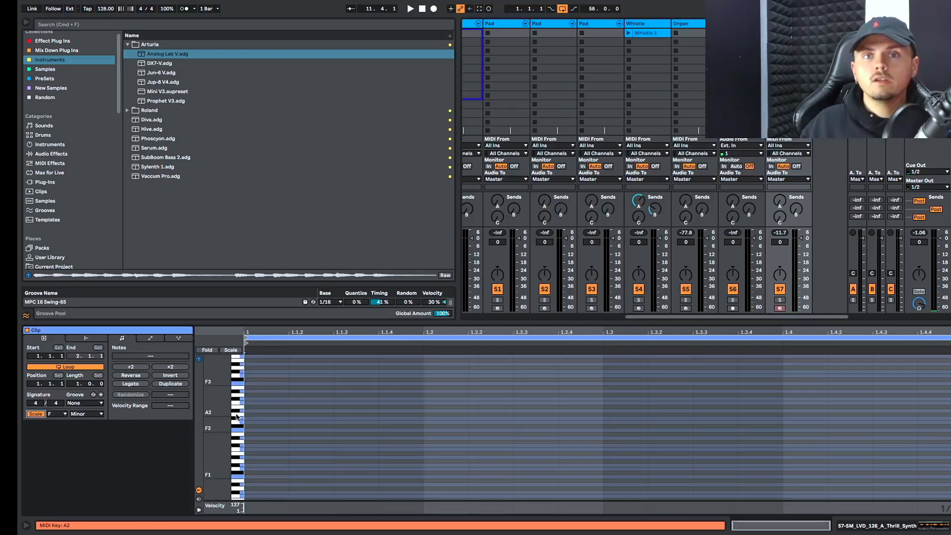
left_click(236, 417)
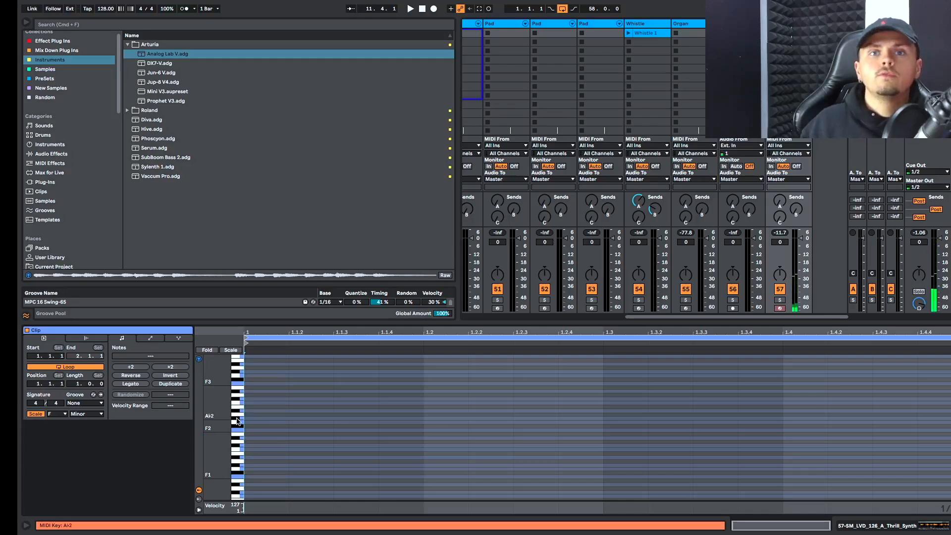
left_click(237, 421)
left_click(236, 414)
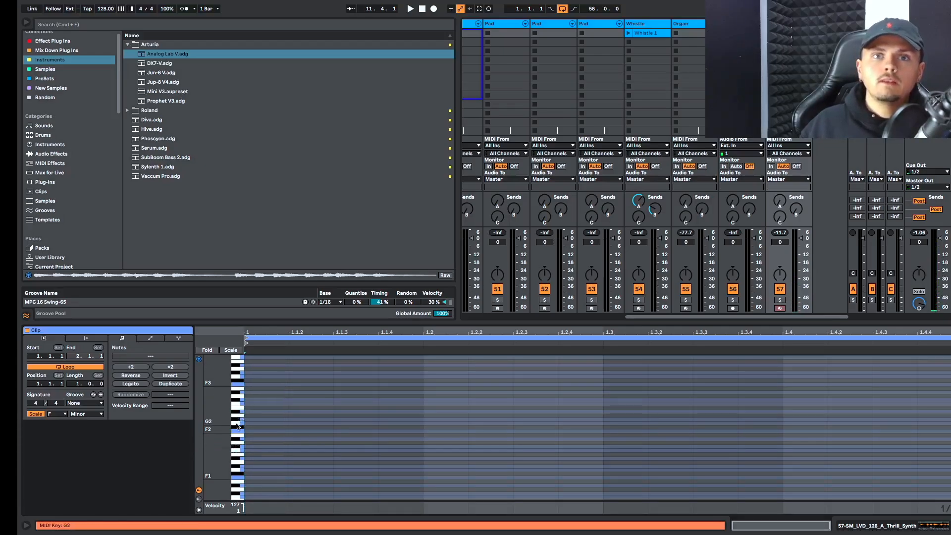
left_click(241, 422)
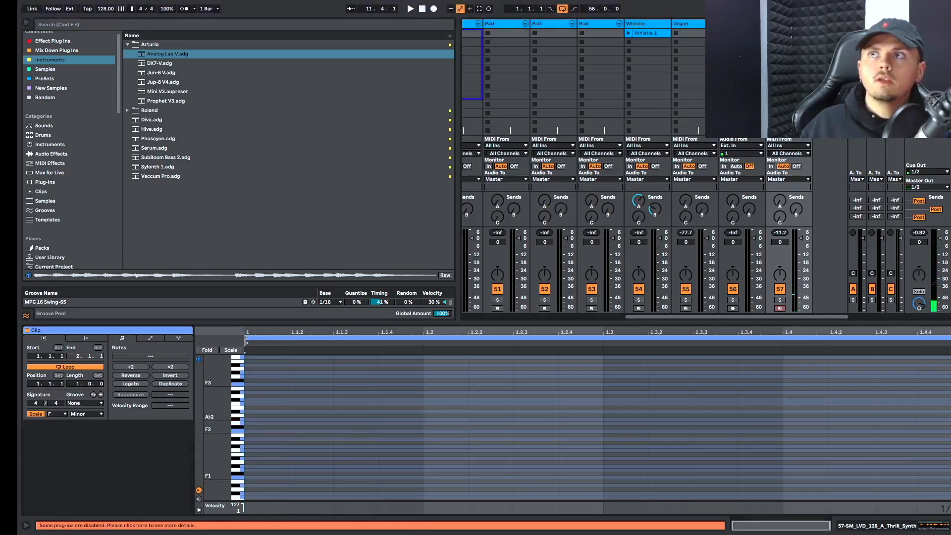
Transpose the Simpler sound by -1 st and check it against the track
key("shift+Tab")
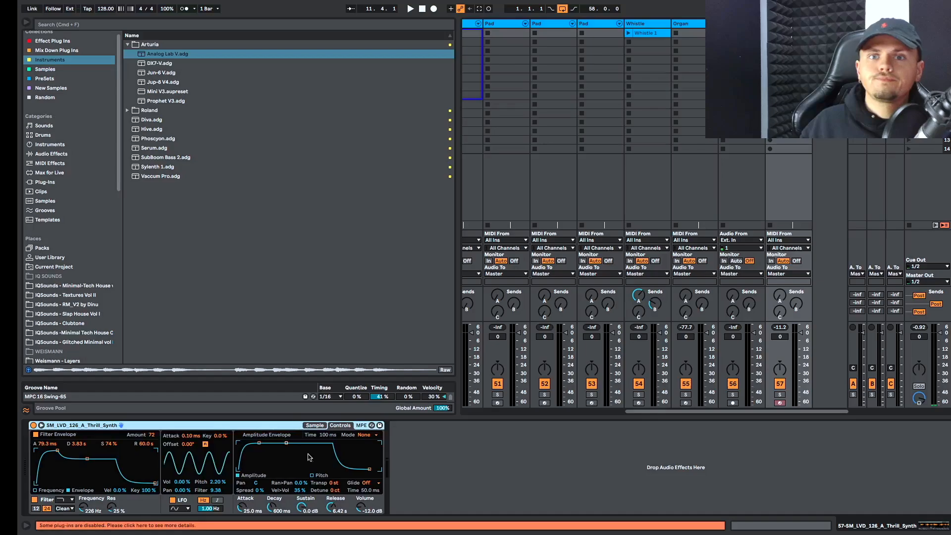
left_click(335, 483)
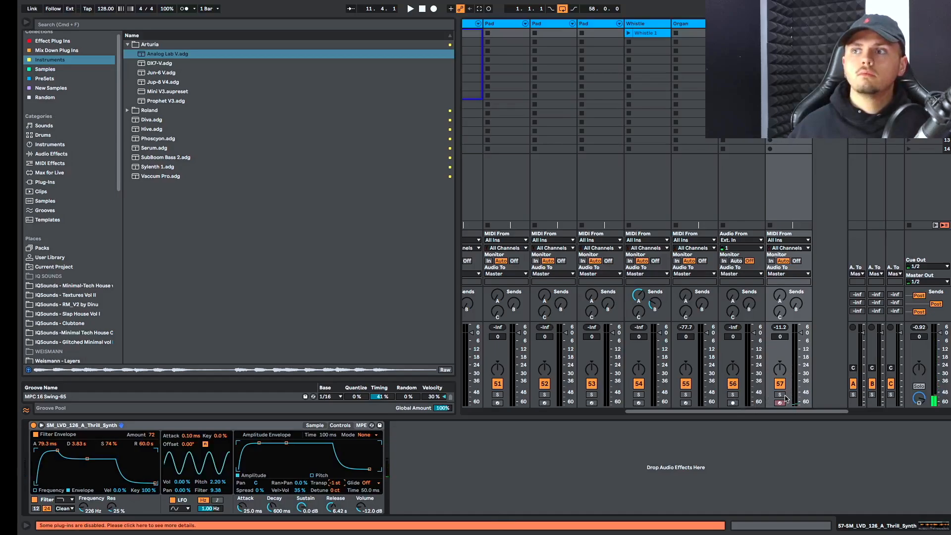
key("space")
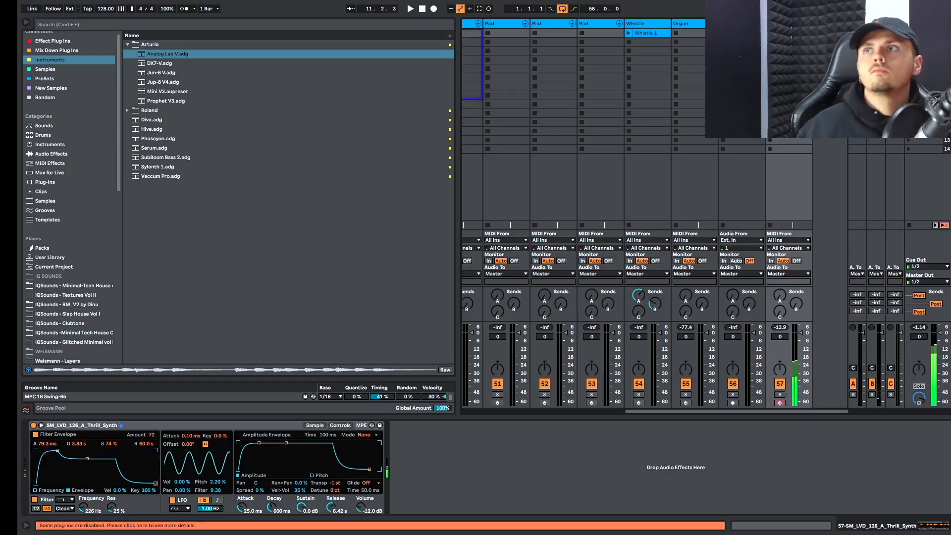
Add H-Delay Stereo from the Echo & Delays effects after Simpler and load its Classics preset Oldies
left_click(65, 50)
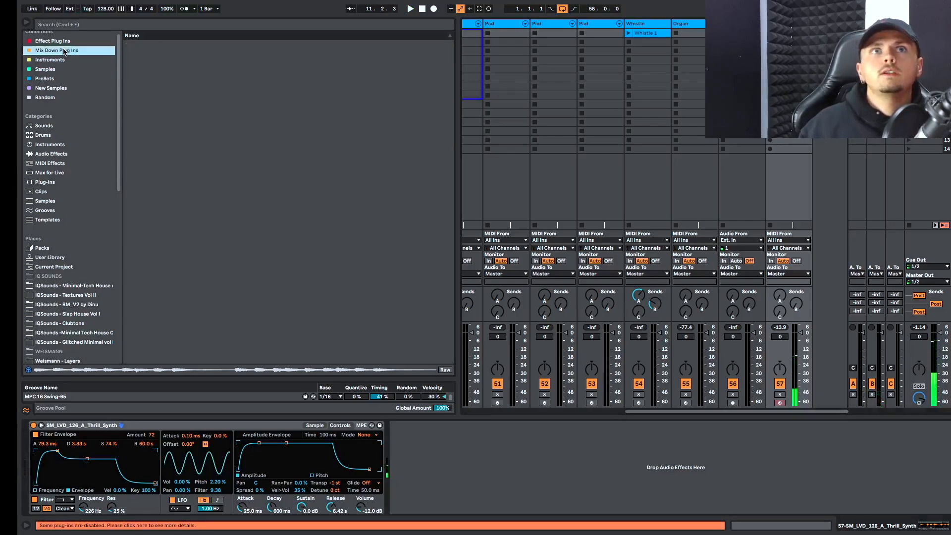
left_click(55, 40)
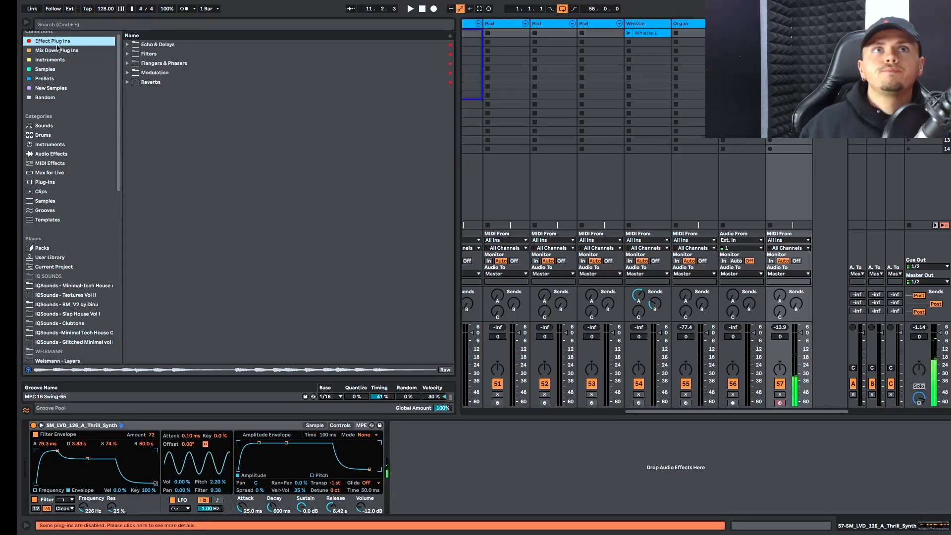
left_click(128, 45)
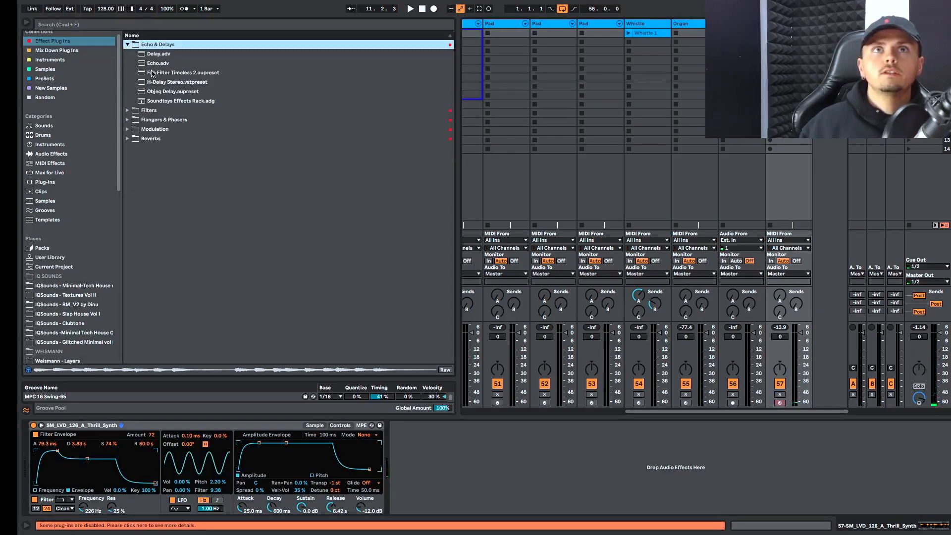
left_click_drag(165, 84, 217, 296)
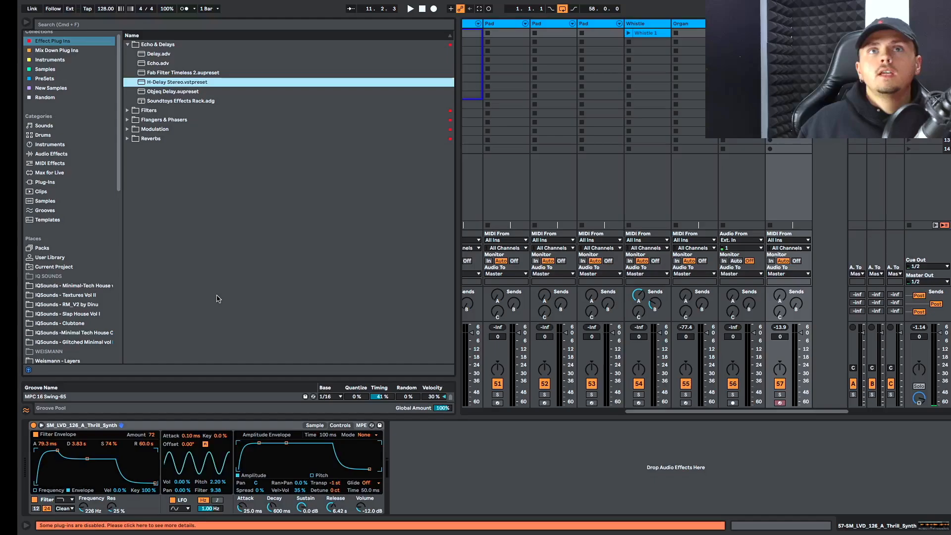
left_click(224, 105)
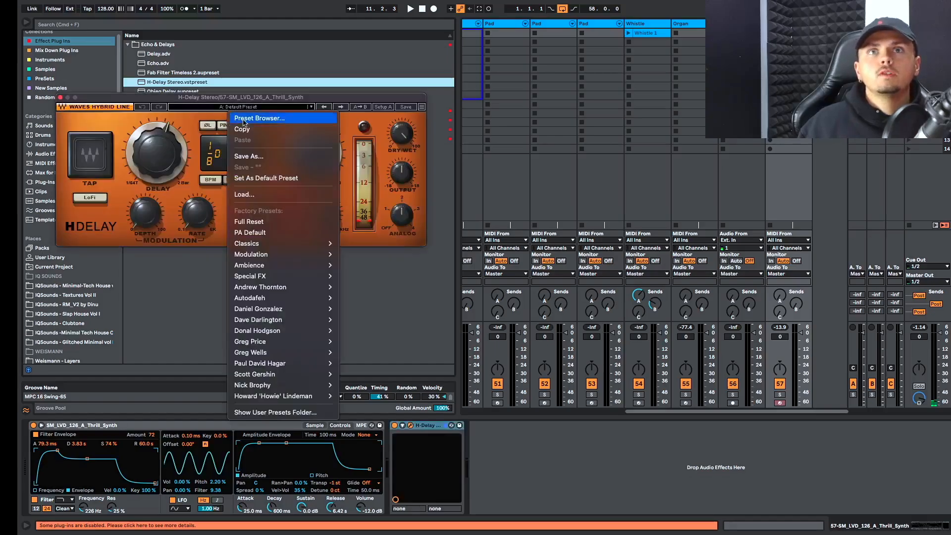
mouse_move(264, 244)
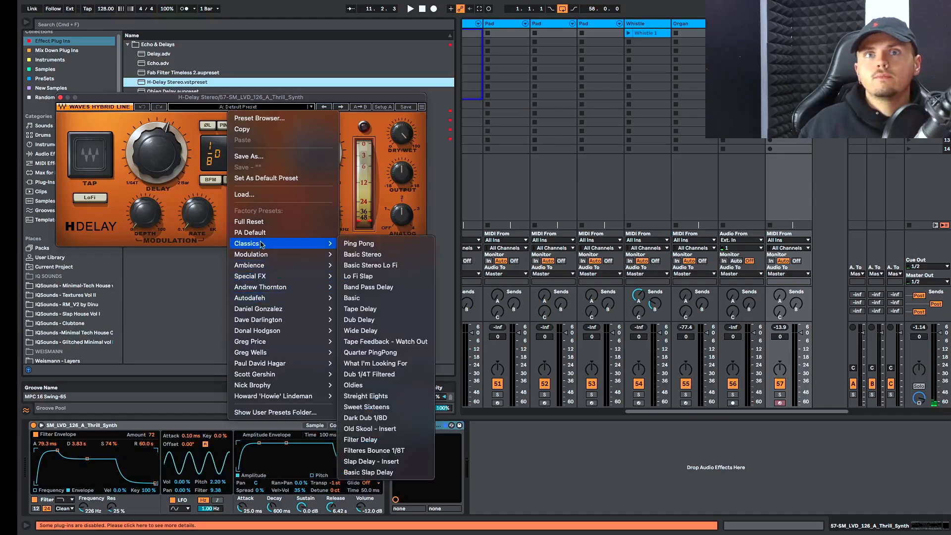
left_click(353, 385)
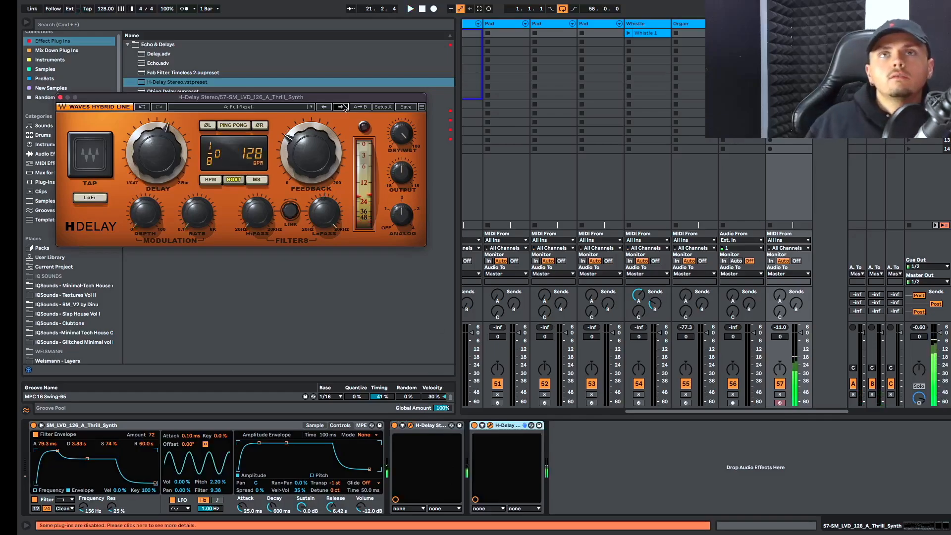
Try the second H-Delay's Classics presets from Ping Pong up to Basic Stereo Lo Fi
left_click(341, 105)
left_click(341, 107)
left_click(342, 107)
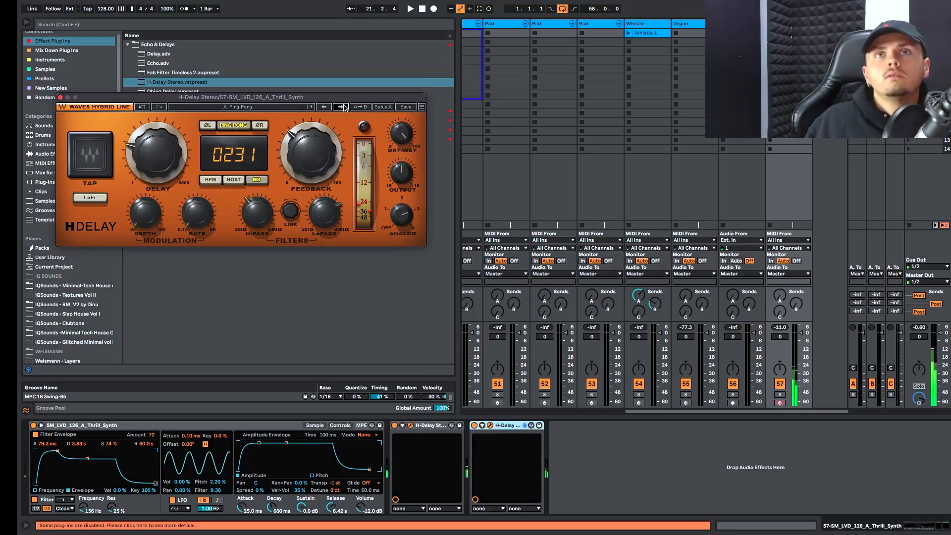
left_click(341, 107)
Load the Modulation preset Chorus Delay in the second H-Delay and step forward through Chorus to Springy Drums
left_click(300, 107)
mouse_move(332, 254)
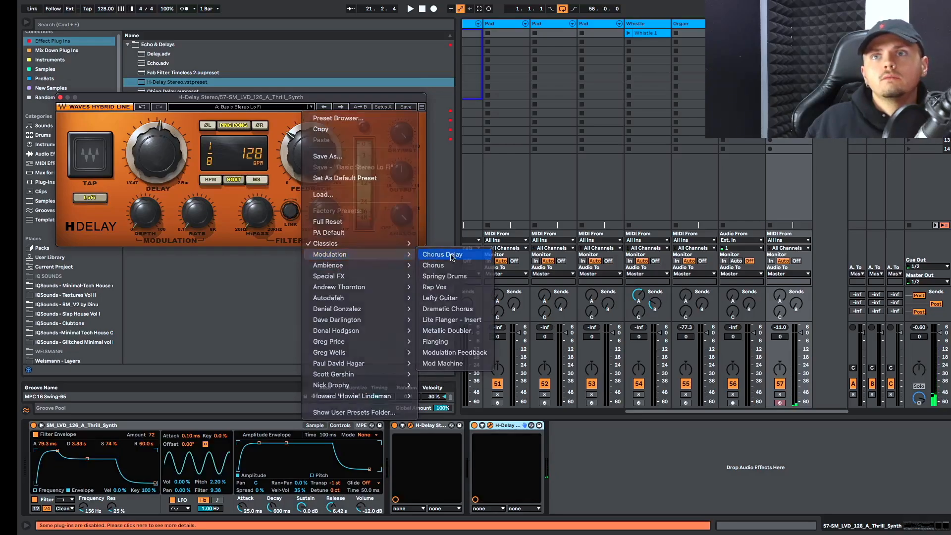
left_click(431, 257)
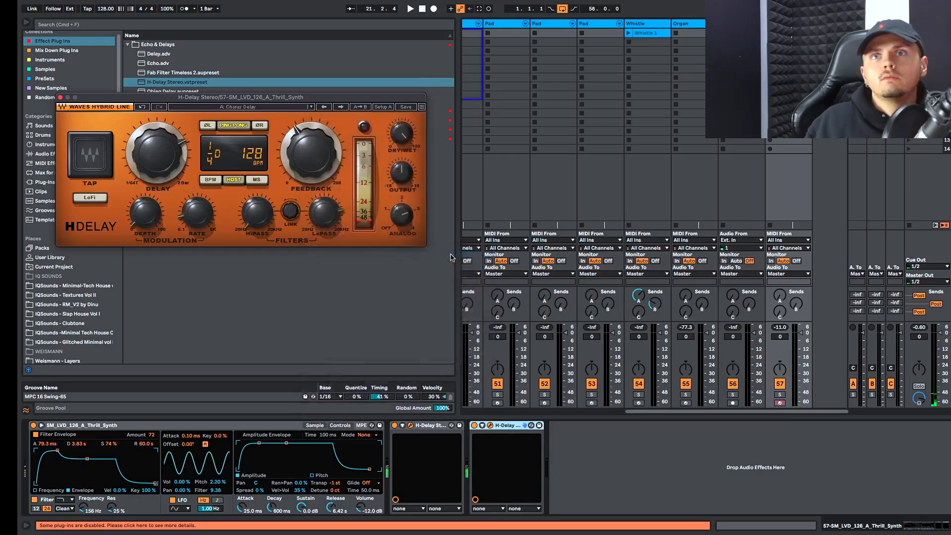
left_click(340, 107)
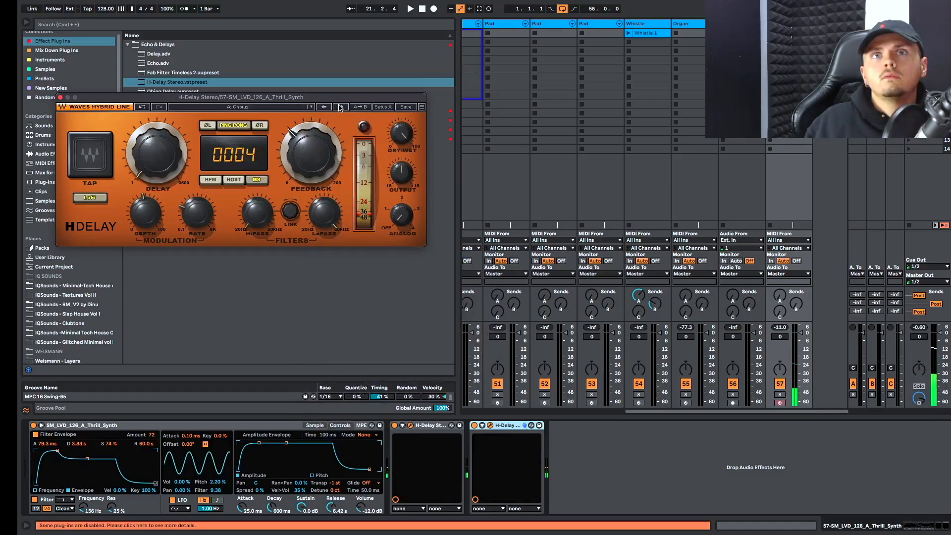
left_click(341, 107)
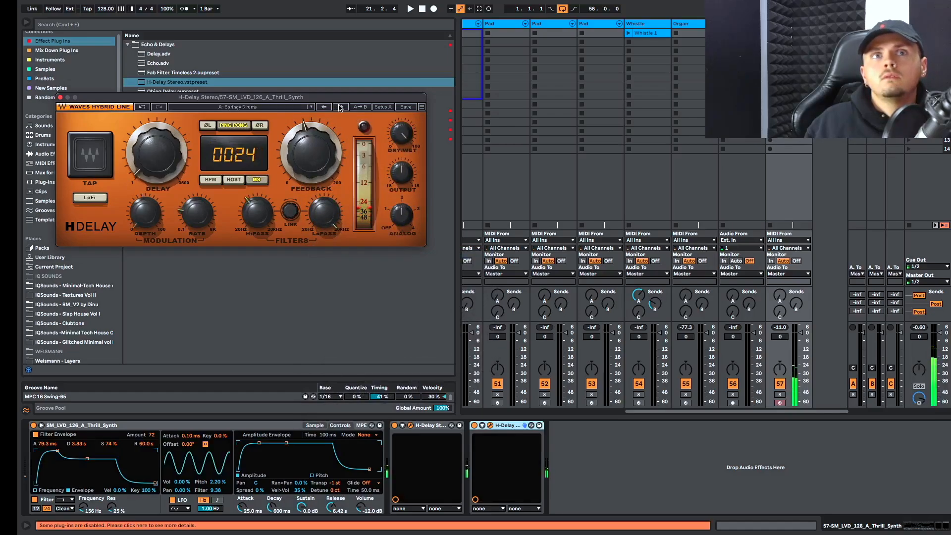
Step forward through the second H-Delay's presets from Rap Vox to Flanging and check the sound against the track
left_click(340, 107)
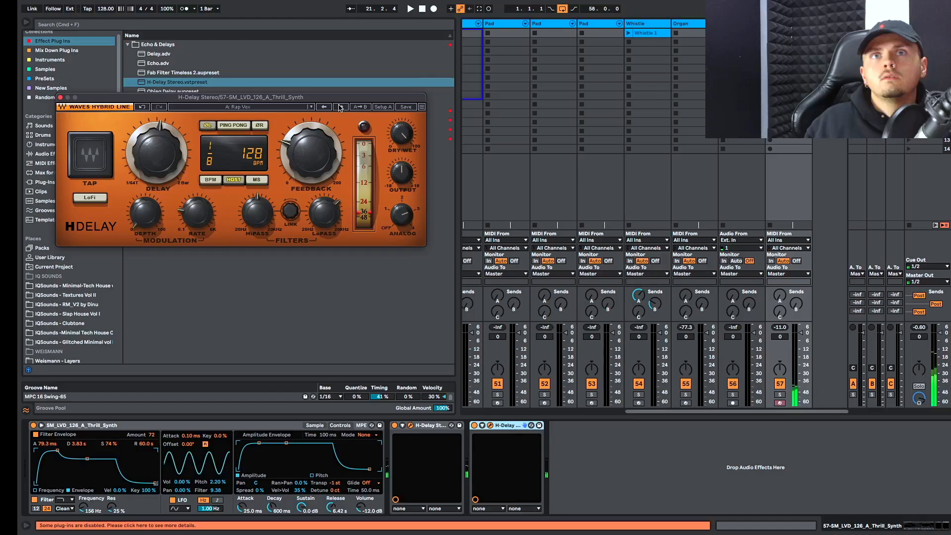
left_click(340, 107)
left_click(340, 107)
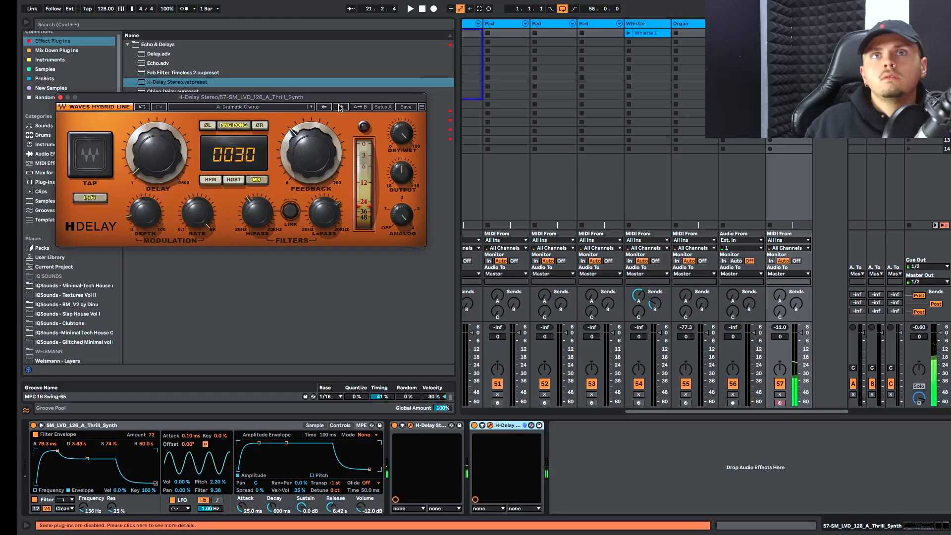
left_click(341, 107)
left_click(340, 107)
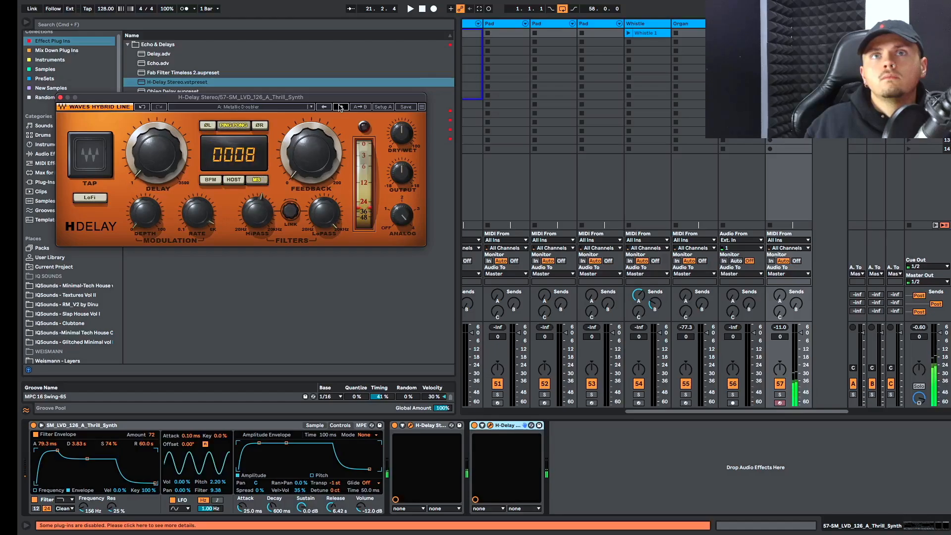
left_click(341, 107)
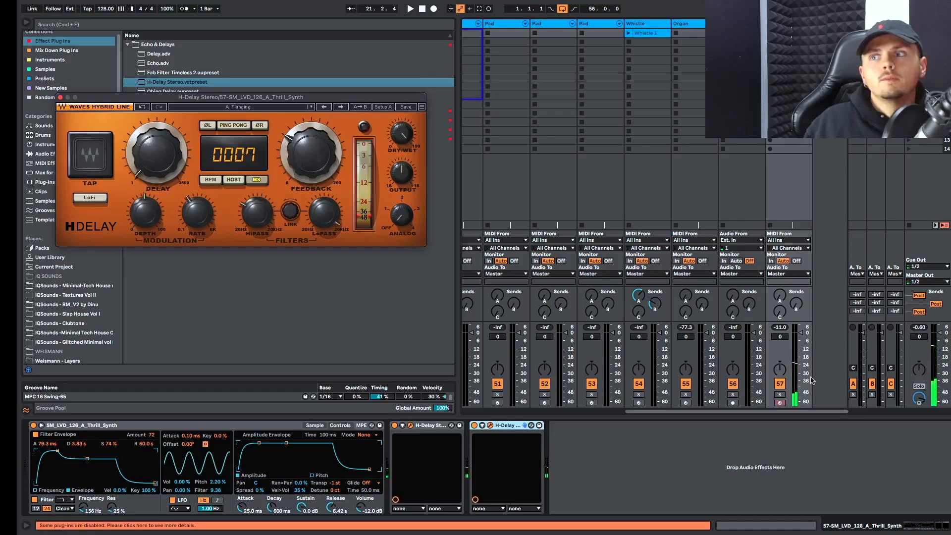
key("space")
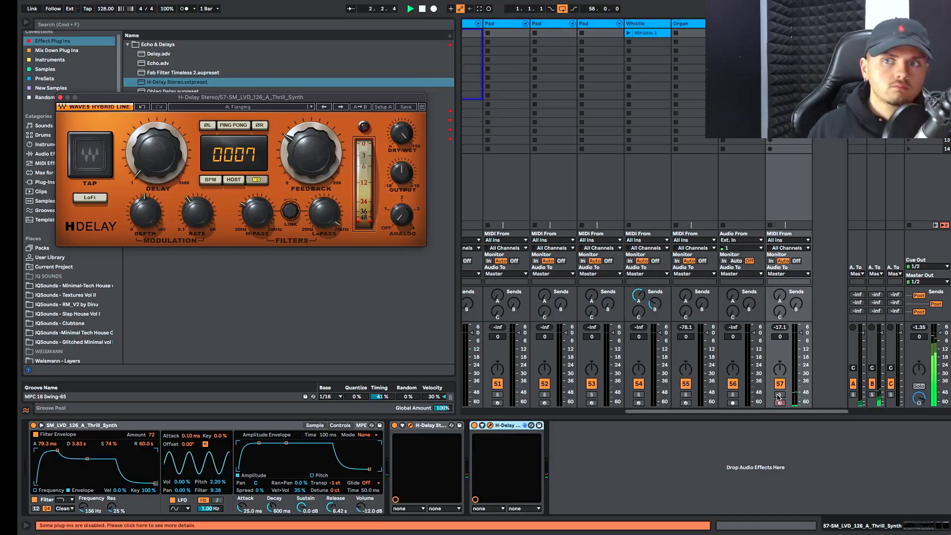
key("space")
Close both H-Delay windows, add Echo from Echo & Delays after them, and play the sound with the track
left_click(60, 97)
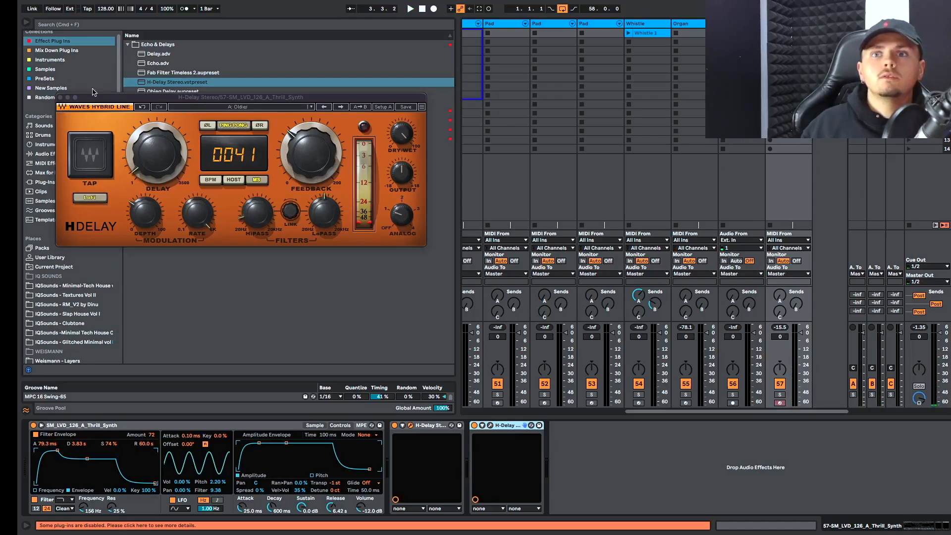
left_click(60, 98)
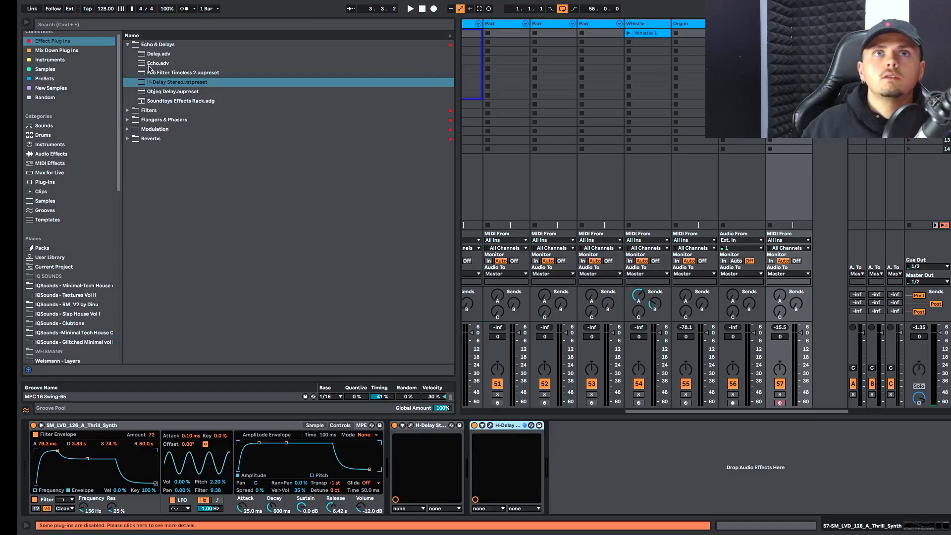
left_click(149, 64)
mouse_move(410, 533)
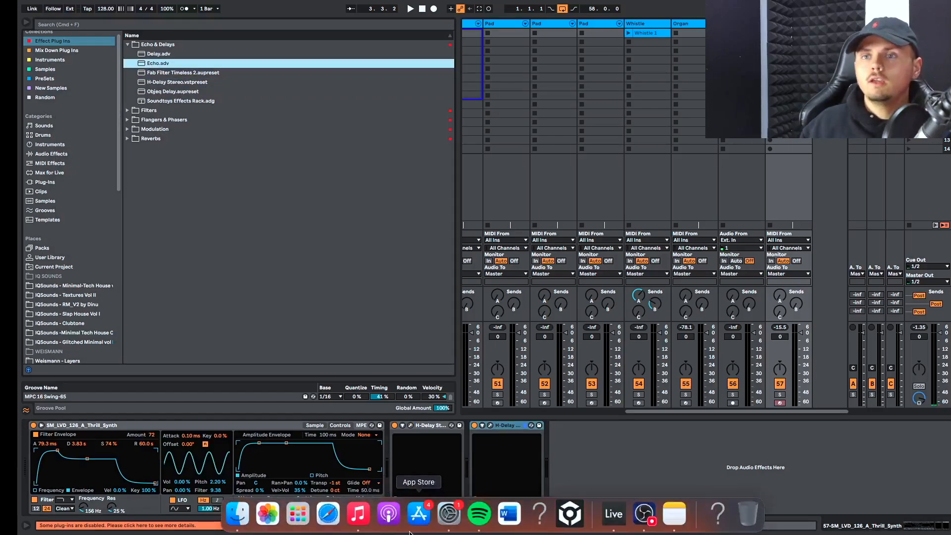
key("Return")
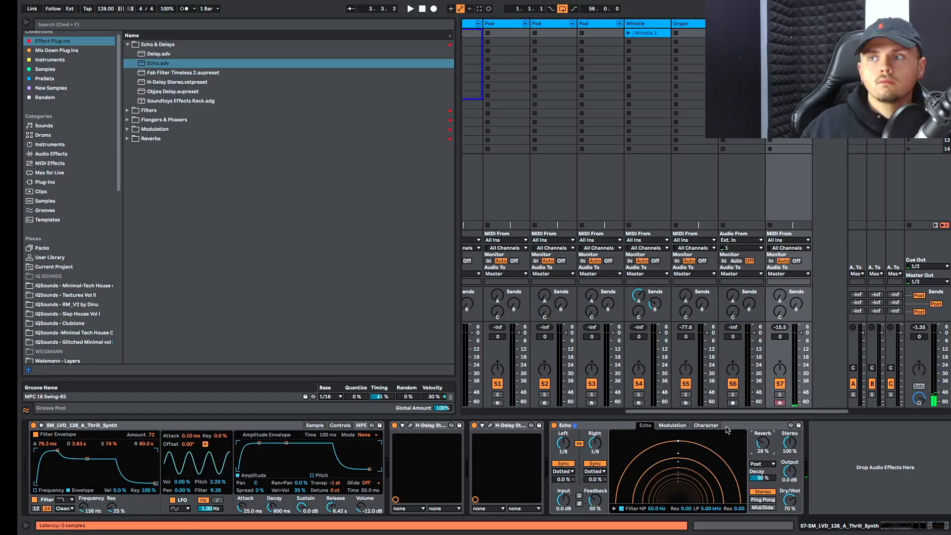
key("space")
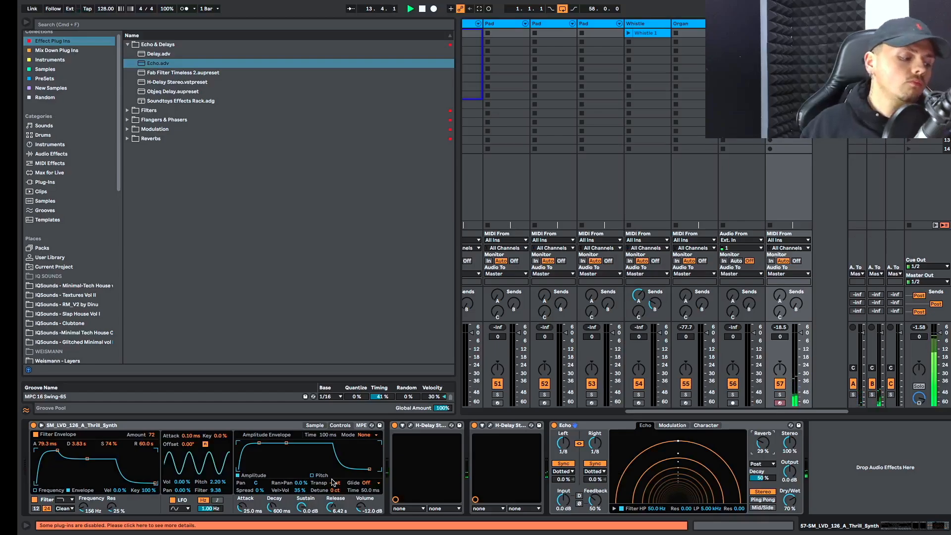
Double the synth clip's loop length to two bars and delete its short F4 notes
key("shift+Tab")
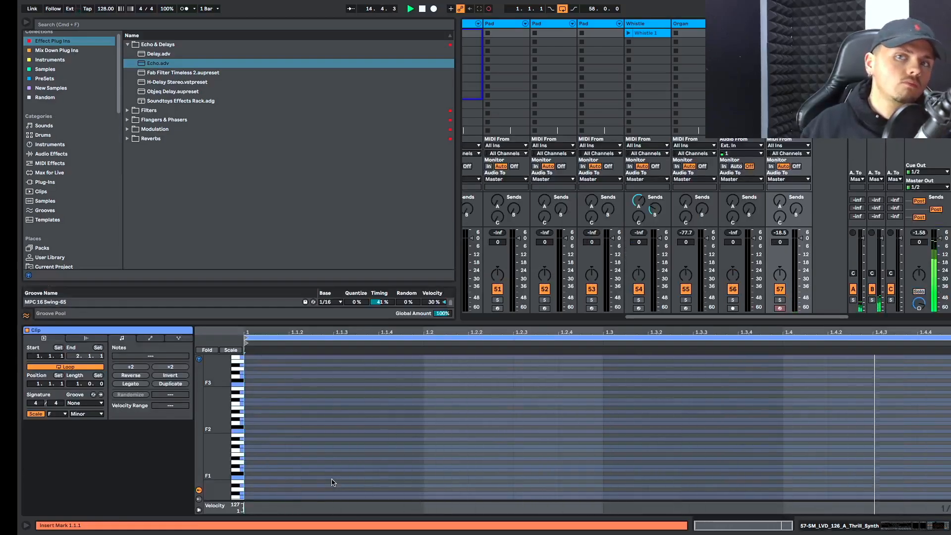
key("super+a")
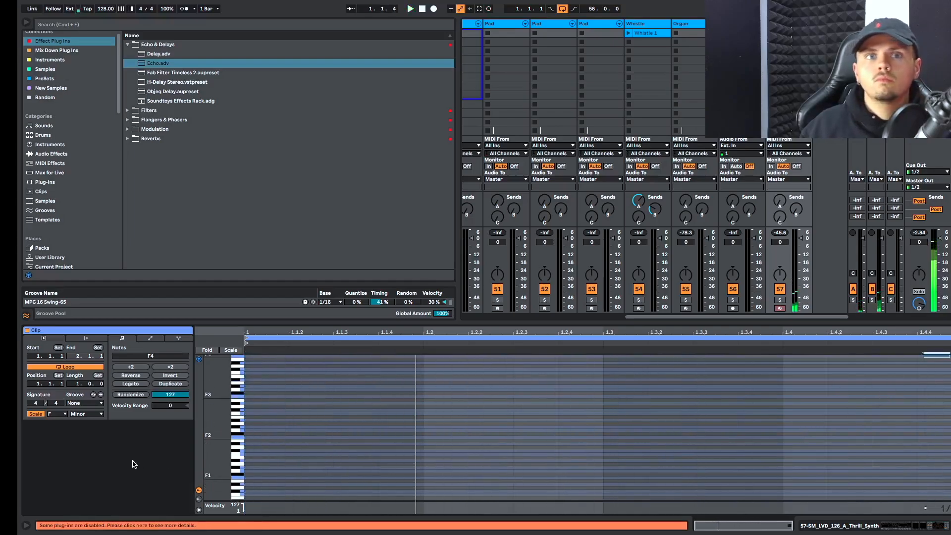
key("super+d")
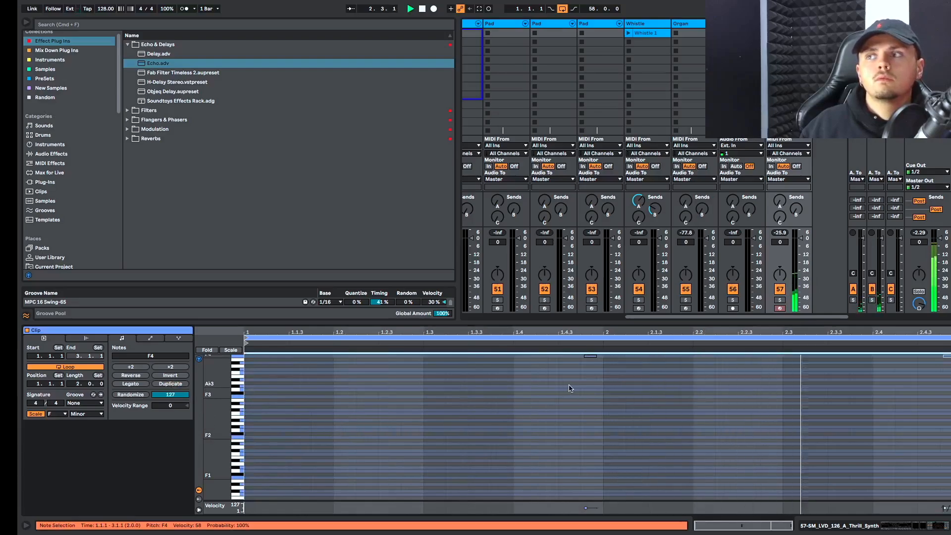
left_click_drag(586, 388, 944, 338)
key("Delete")
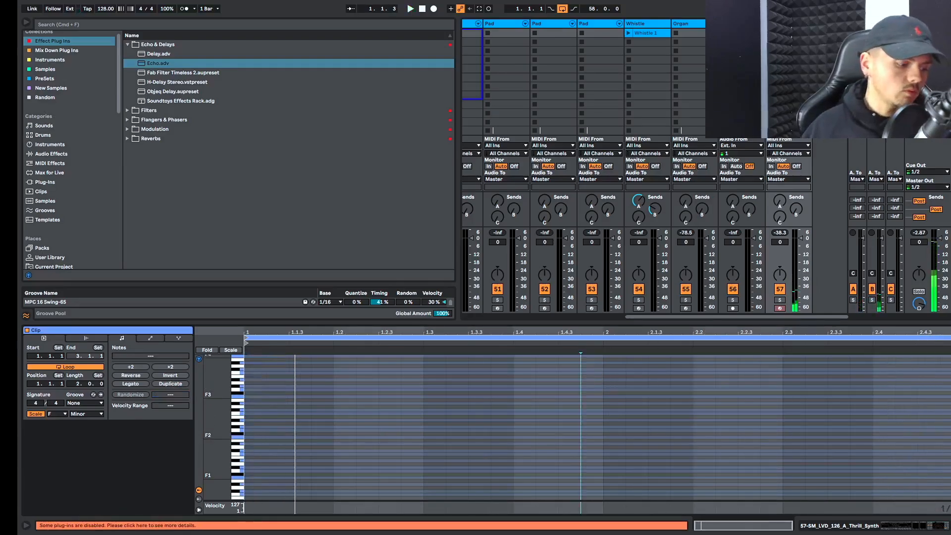
key("super+shift+F9")
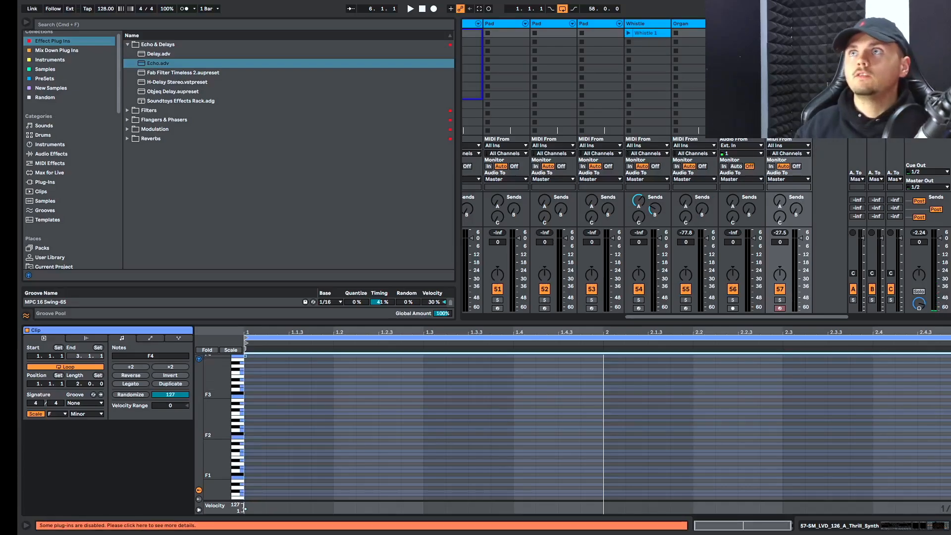
Move the Thrill_Synth Simpler track between the Whistle and Organ tracks
left_click(677, 33)
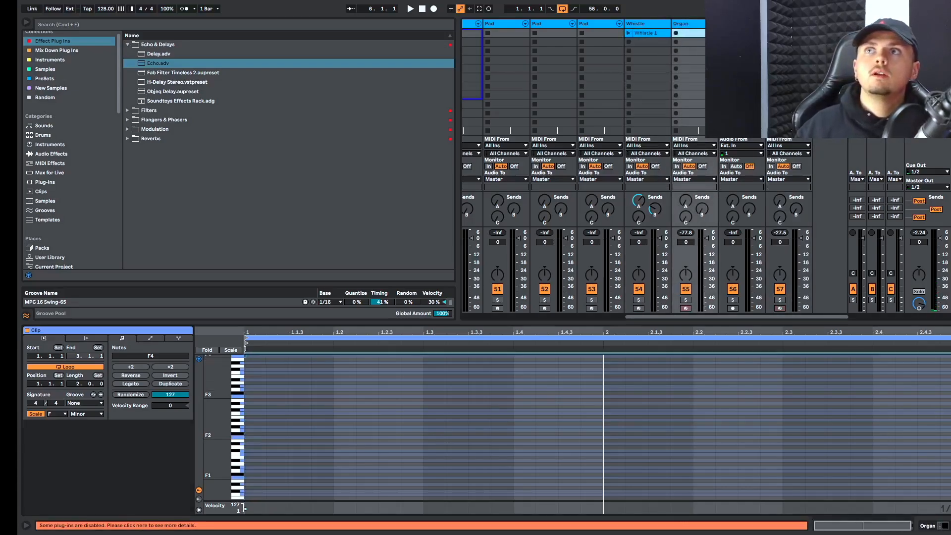
left_click(787, 24)
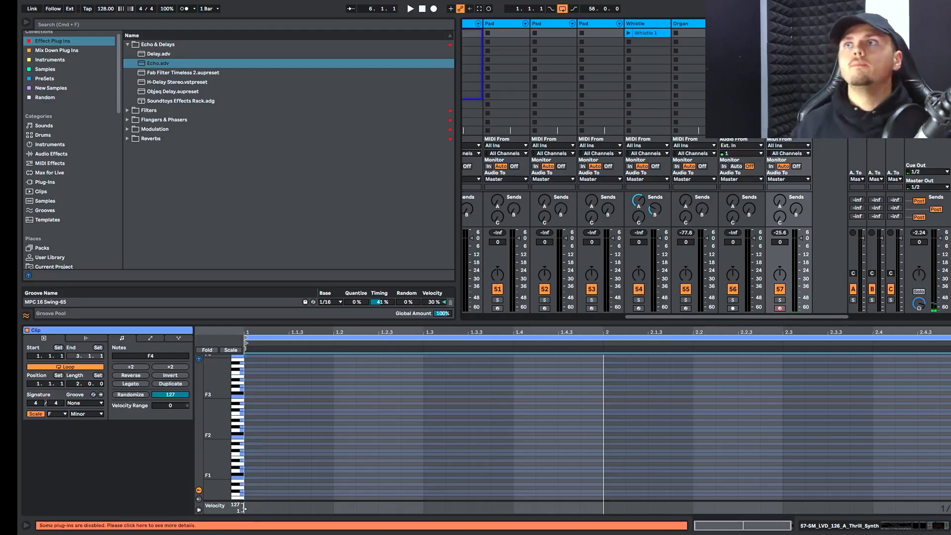
left_click(683, 33)
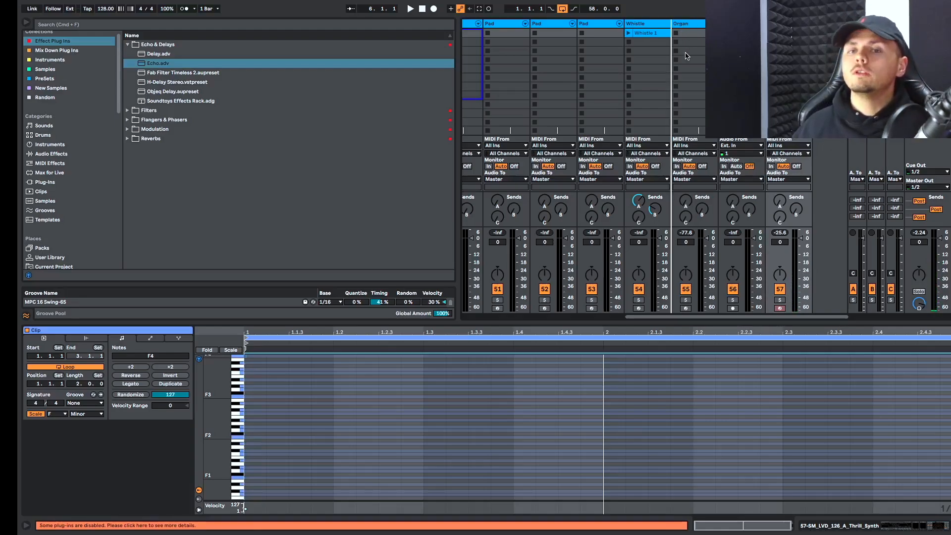
left_click_drag(685, 53, 685, 53)
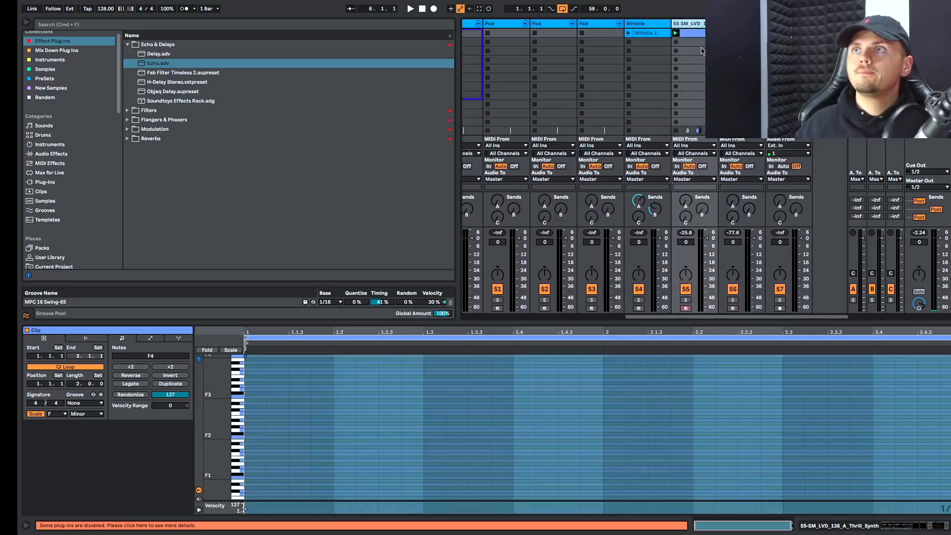
Play the project with the moved synth track briefly soloed, and clear the leftover clip from the audio track
left_click(791, 51)
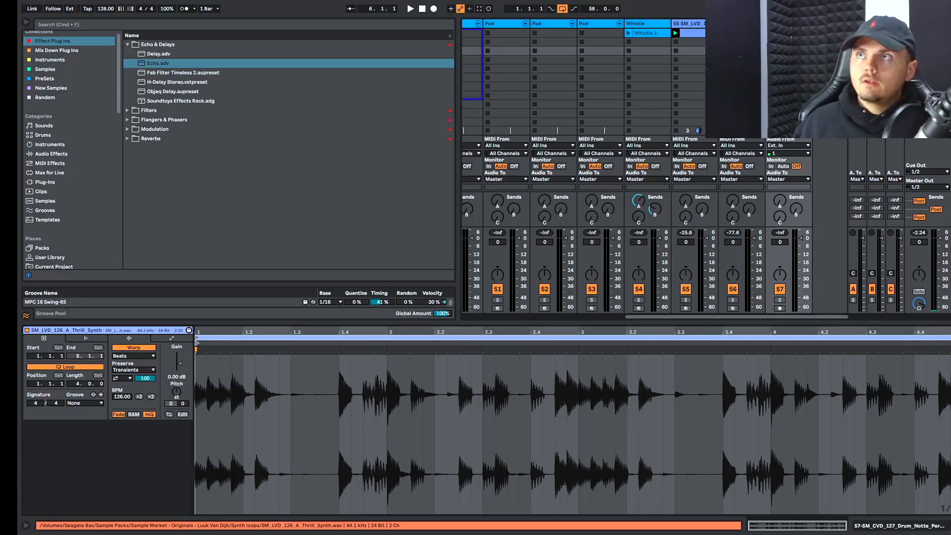
key("space")
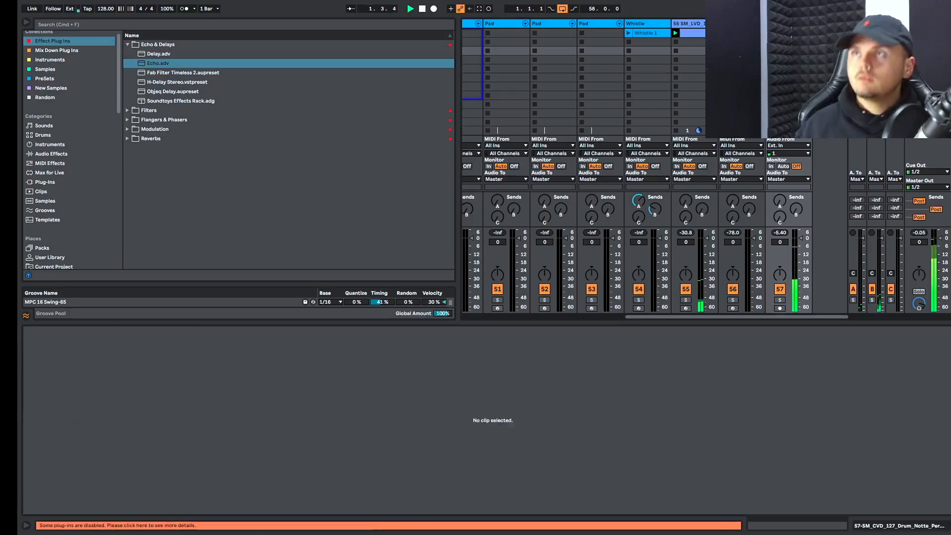
left_click(686, 300)
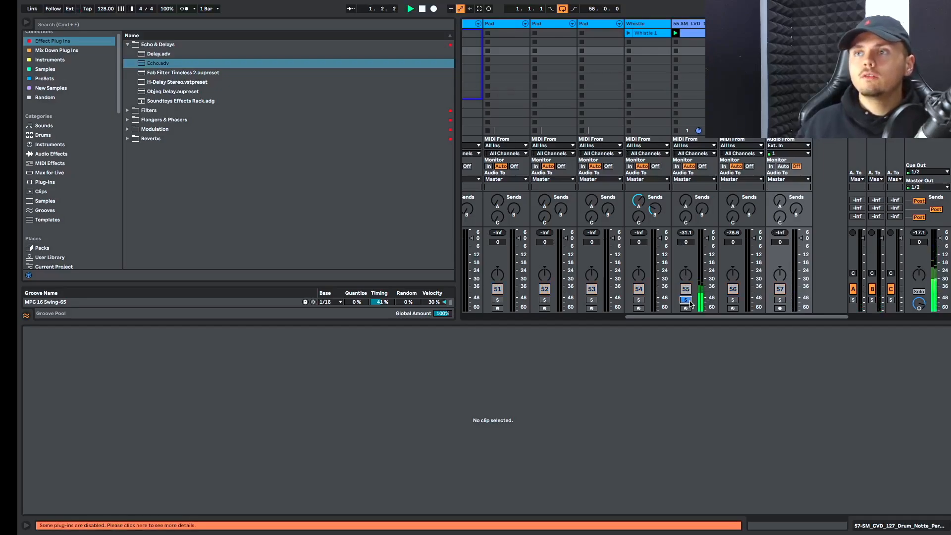
left_click(687, 299)
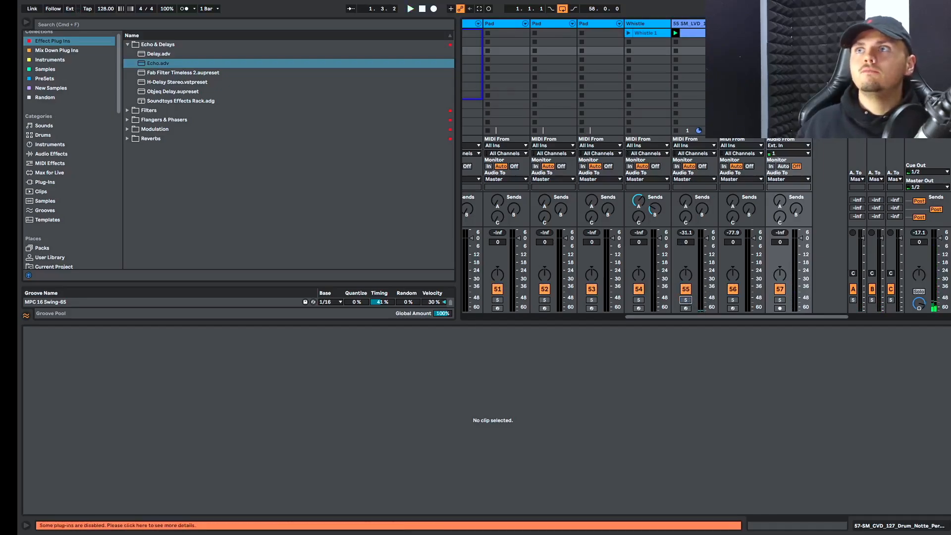
left_click(792, 60)
key("Delete")
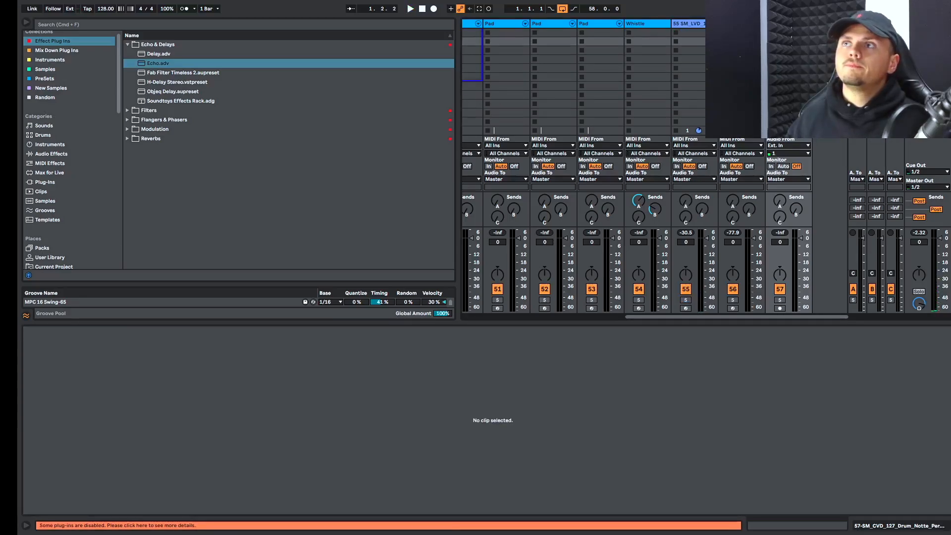
Load the SM_CU_130_Pad_16_C# loop into Simpler on a new MIDI track and turn on Warp
key("super+shift+t")
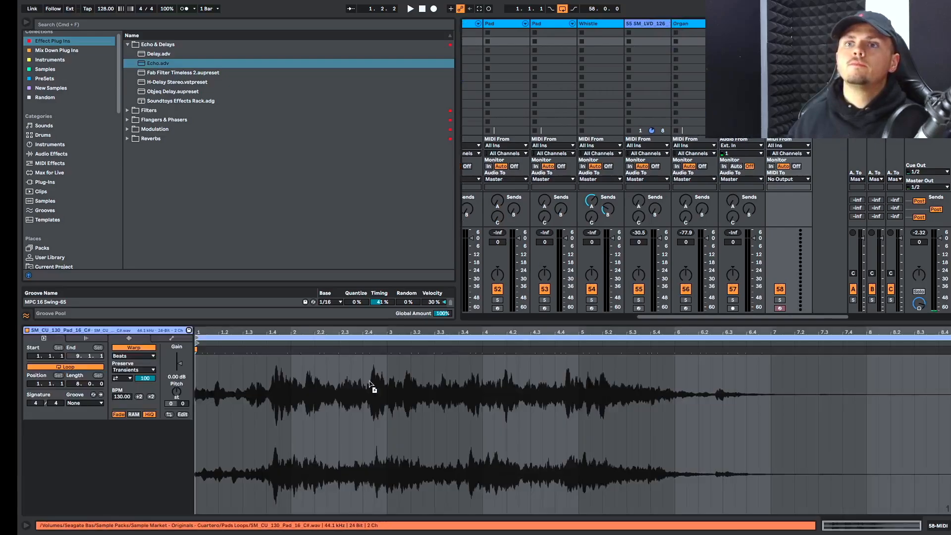
left_click_drag(371, 381, 603, 203)
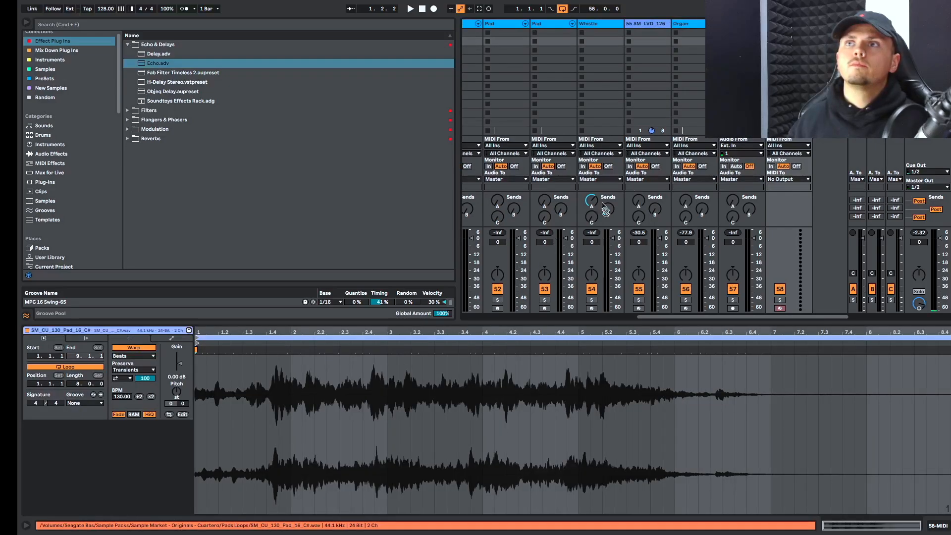
left_click(742, 23)
double_click(788, 23)
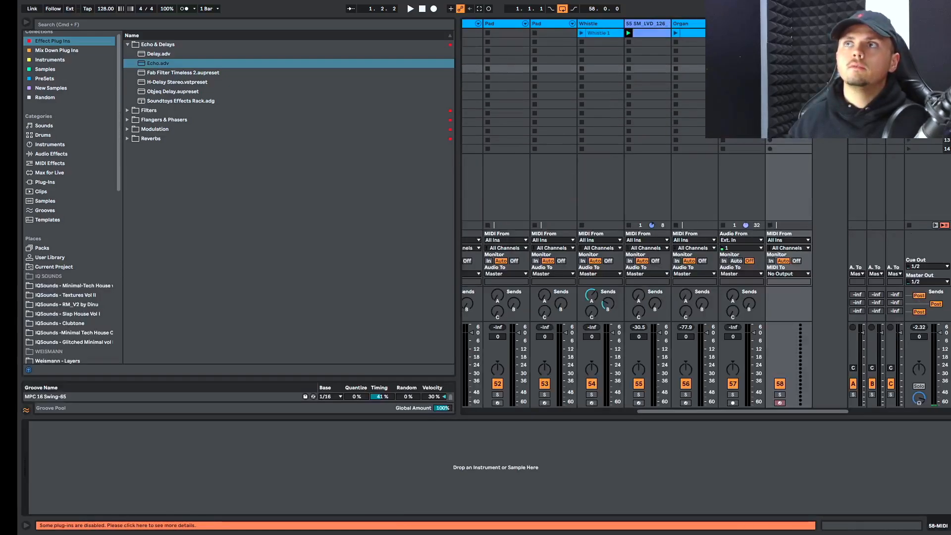
left_click(741, 23)
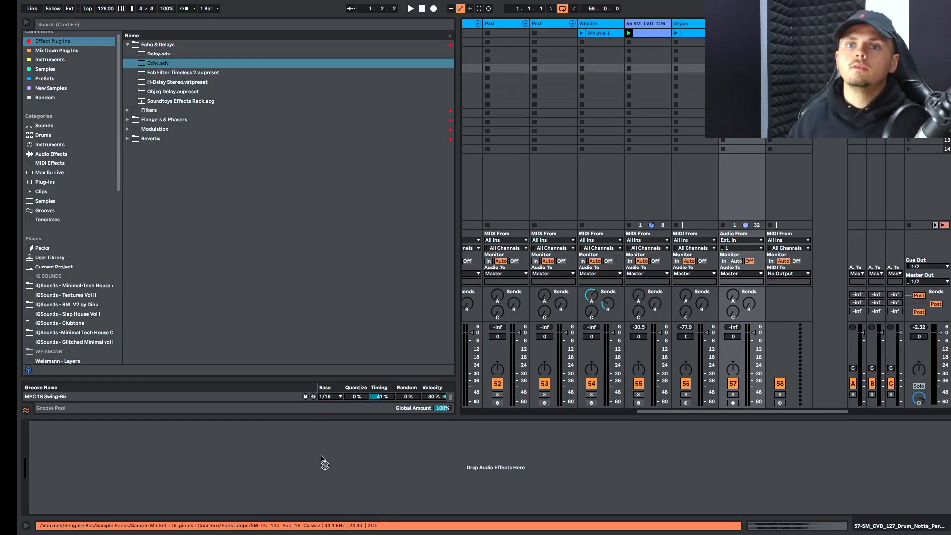
left_click(788, 23)
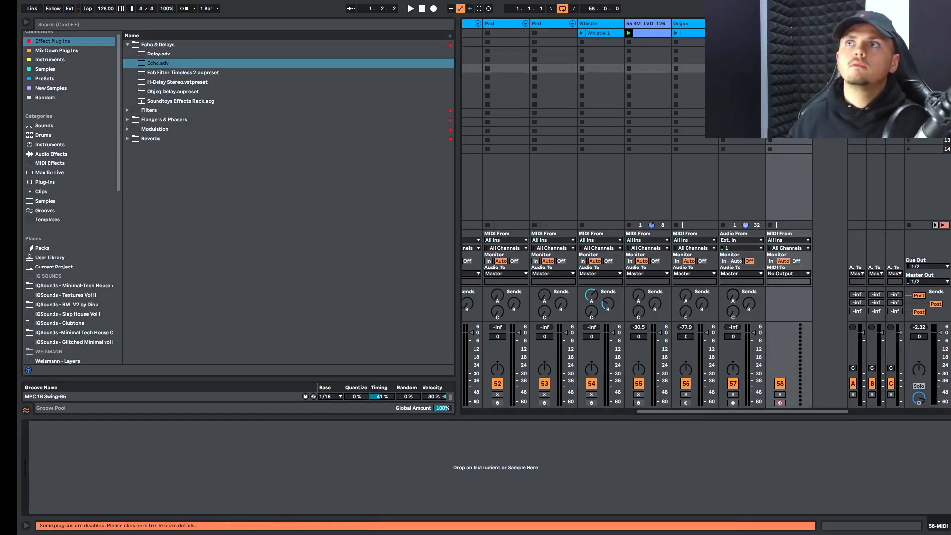
left_click(397, 449)
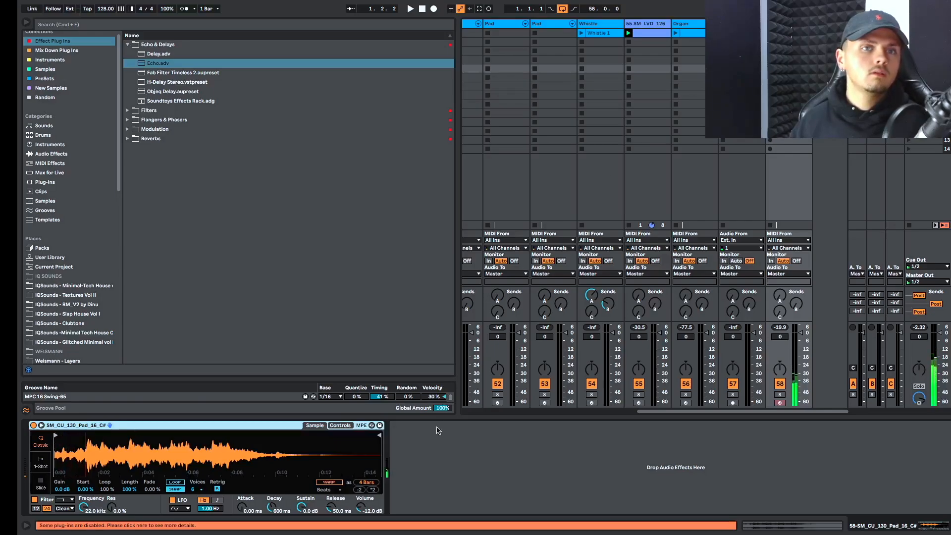
left_click(336, 483)
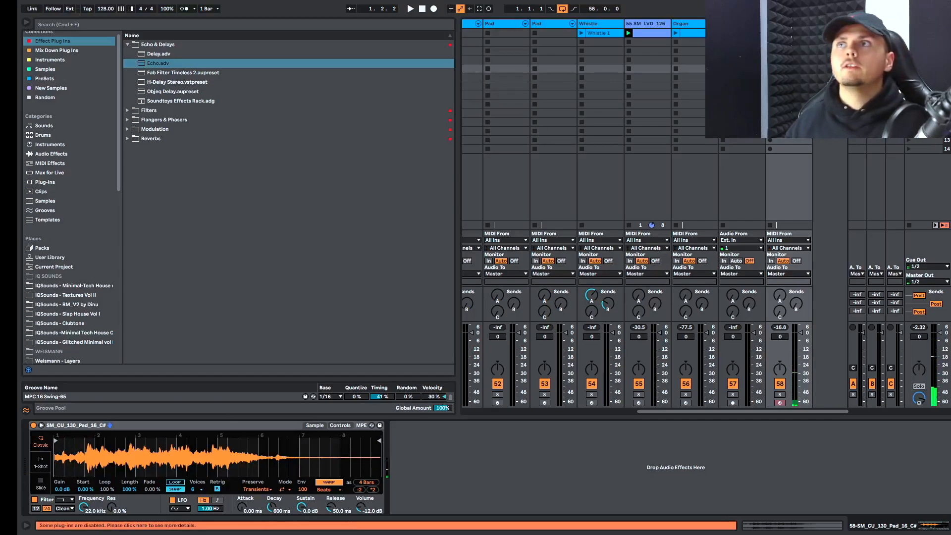
Open the Organ clip's piano roll and audition the keys around C4 and D♭4
double_click(697, 36)
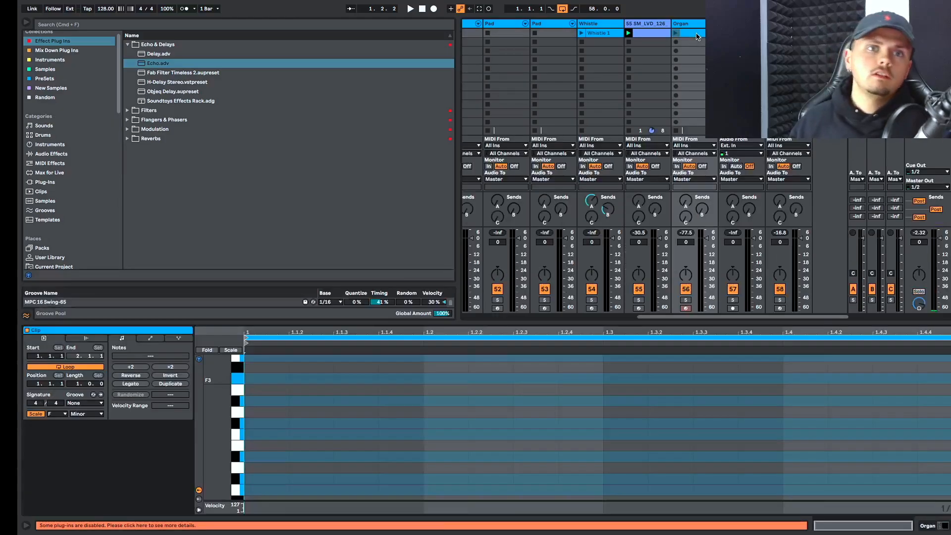
scroll(246, 435, "up", 3)
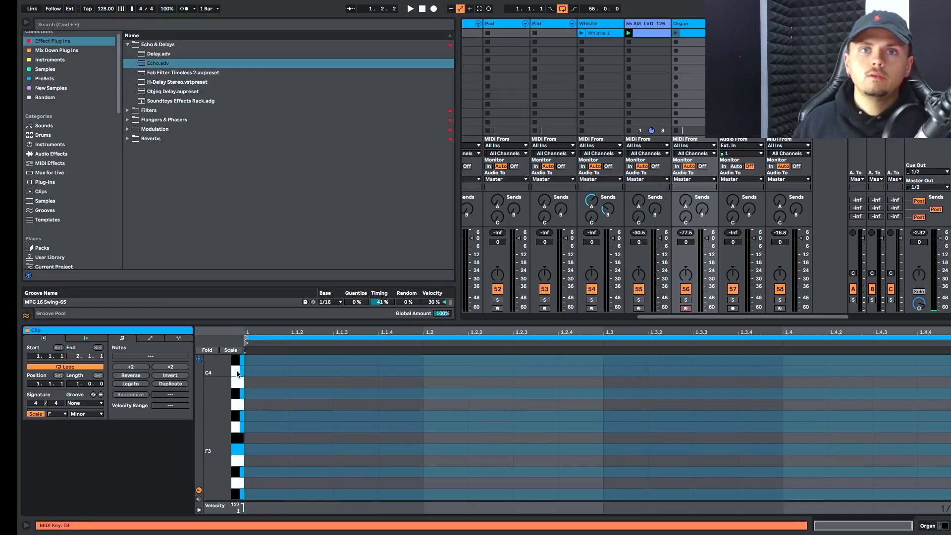
scroll(239, 381, "up", 1)
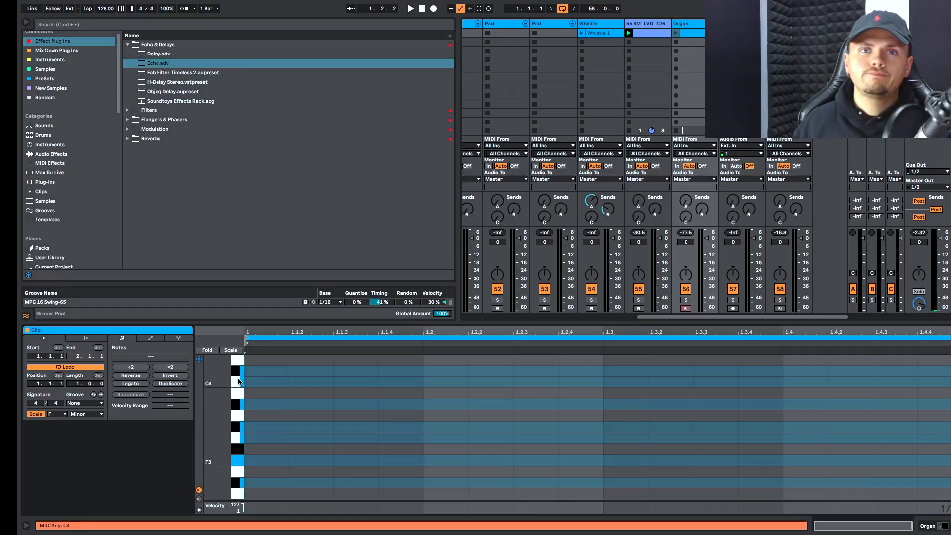
left_click(236, 394)
scroll(236, 396, "up", 2)
left_click(236, 410)
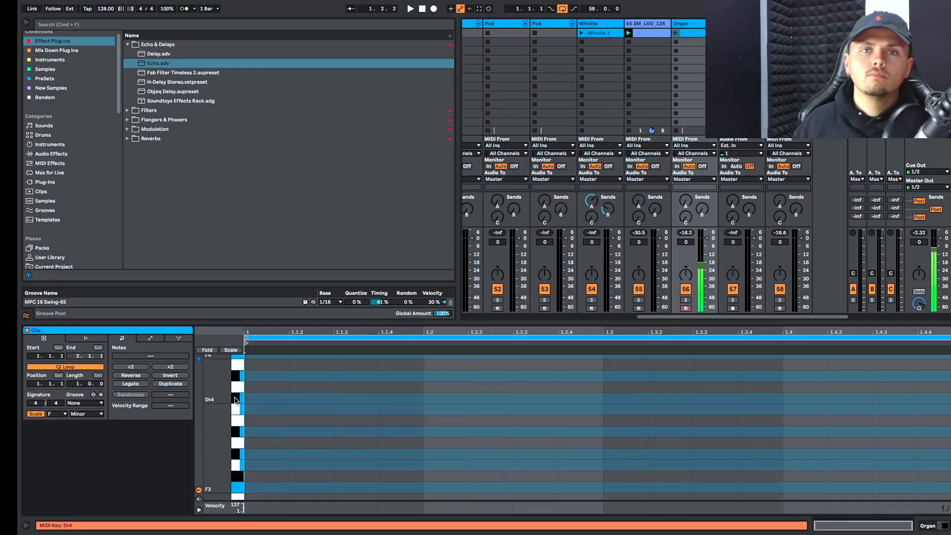
Start playback and shape the pad Simpler's volume envelope with a 282 ms attack and a 2.29 s release
scroll(238, 420, "up", 1)
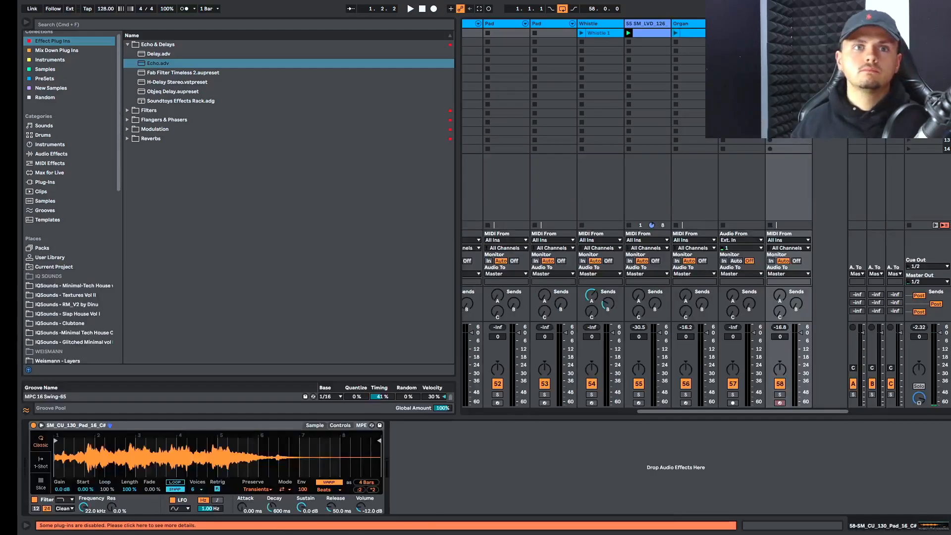
key("space")
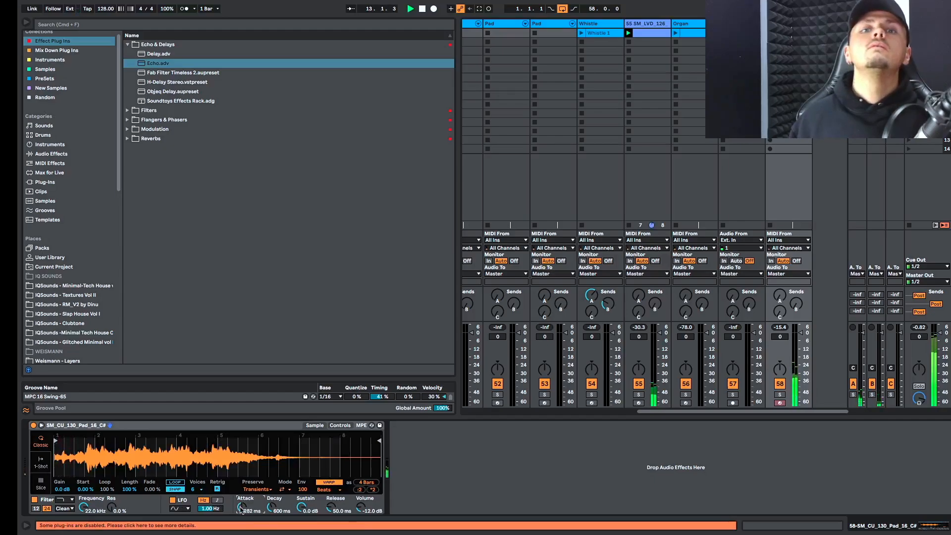
left_click_drag(330, 507, 330, 476)
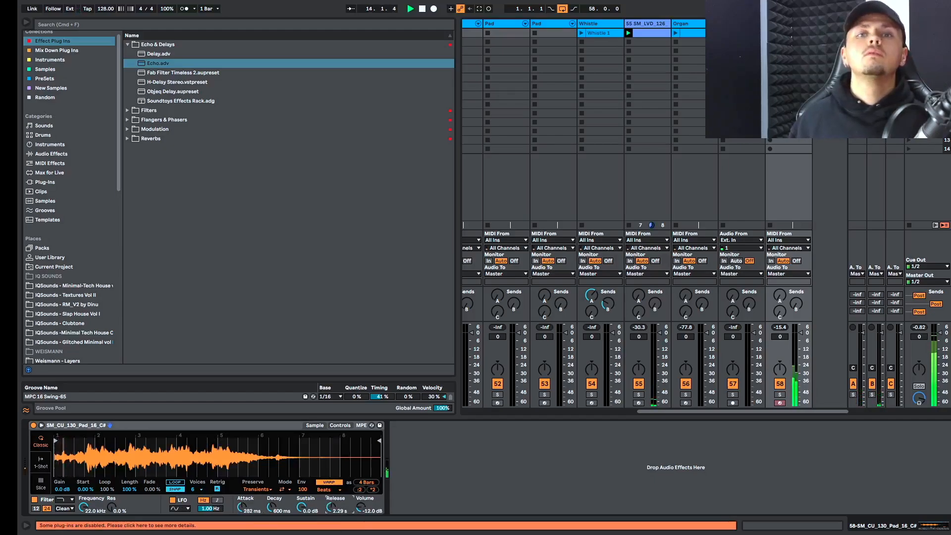
Solo the pad track and set its Beats warp to the single-arrow transient mode, envelope 40 and Preserve 1/16
left_click(285, 489)
left_click(282, 496)
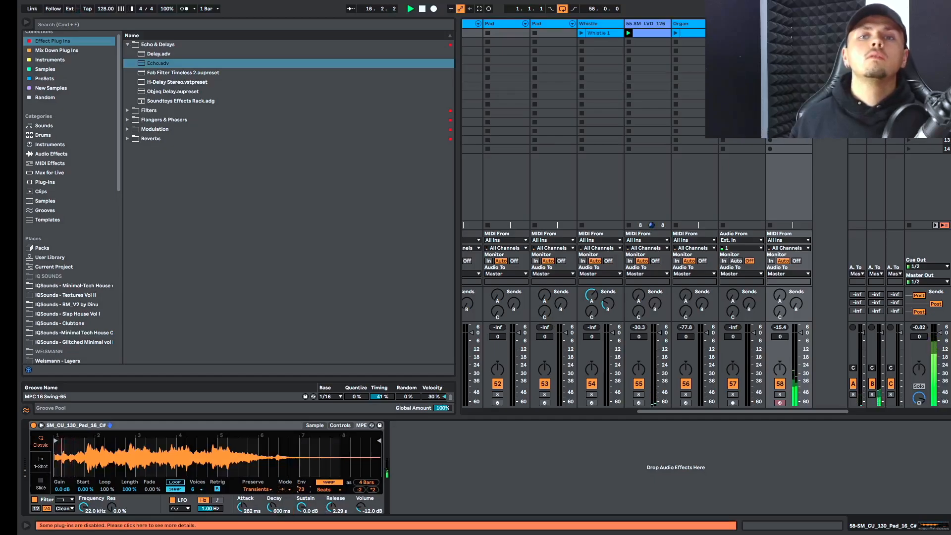
left_click(258, 490)
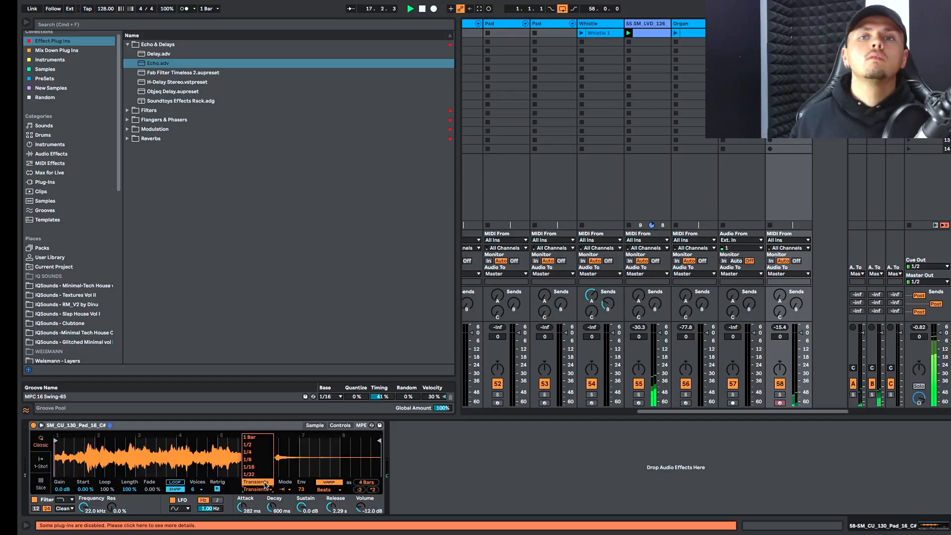
left_click(781, 396)
left_click(781, 396)
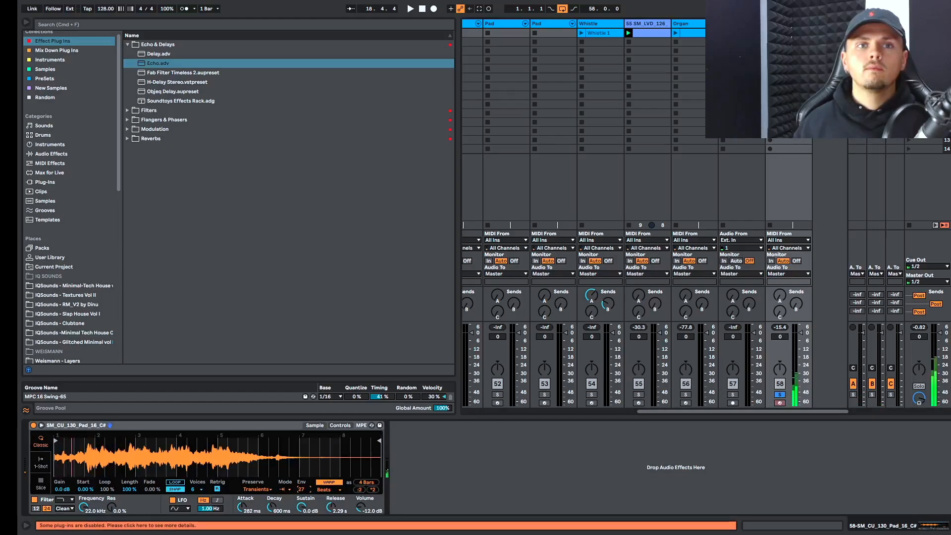
left_click_drag(301, 490, 301, 483)
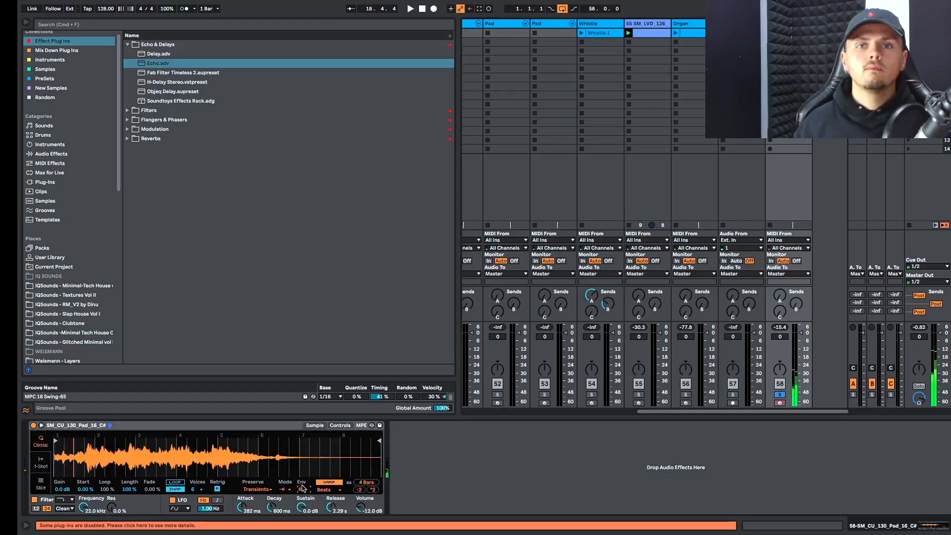
left_click(257, 490)
left_click(257, 467)
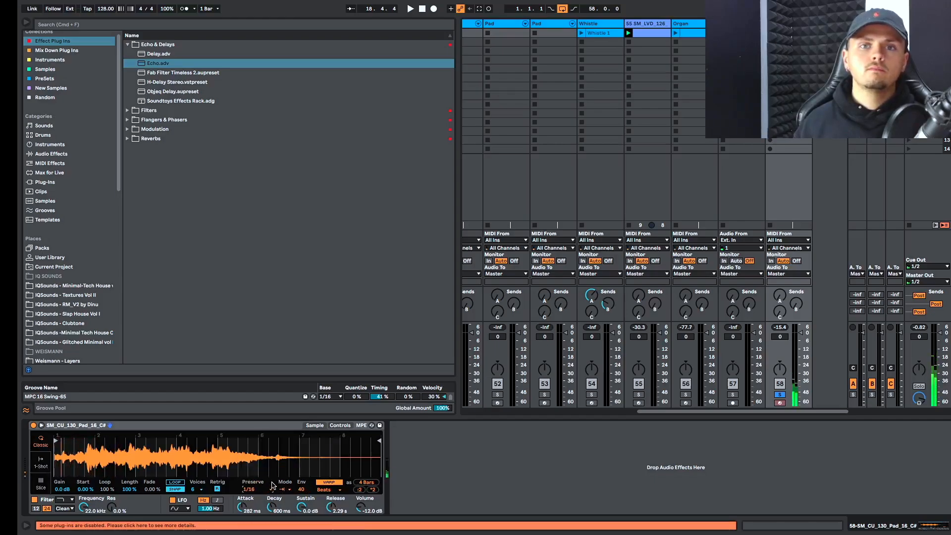
Try Tones warp mode with a grain size of 100 and the pad sample's start moved to just after marker 6
left_click(326, 490)
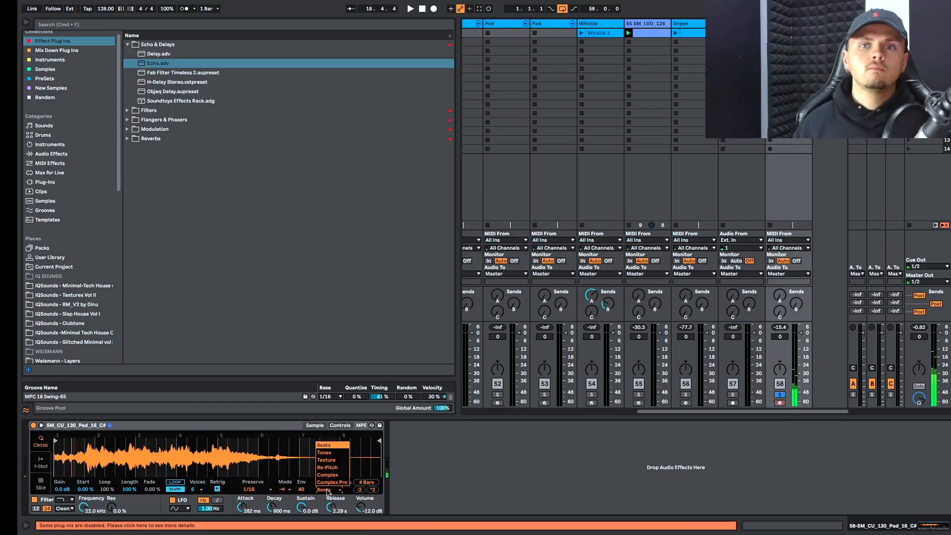
left_click(330, 453)
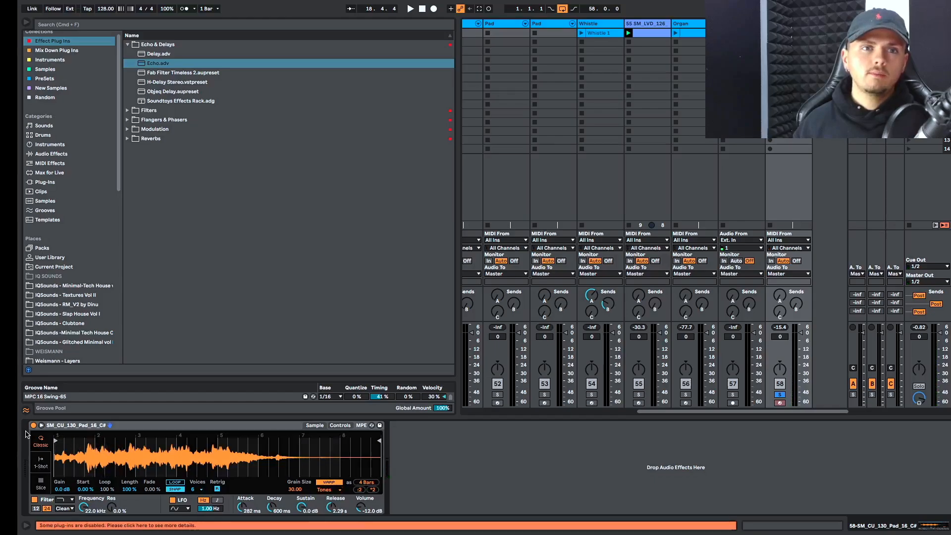
mouse_move(56, 442)
left_mouse_down()
mouse_move(158, 457)
mouse_move(275, 457)
left_mouse_up()
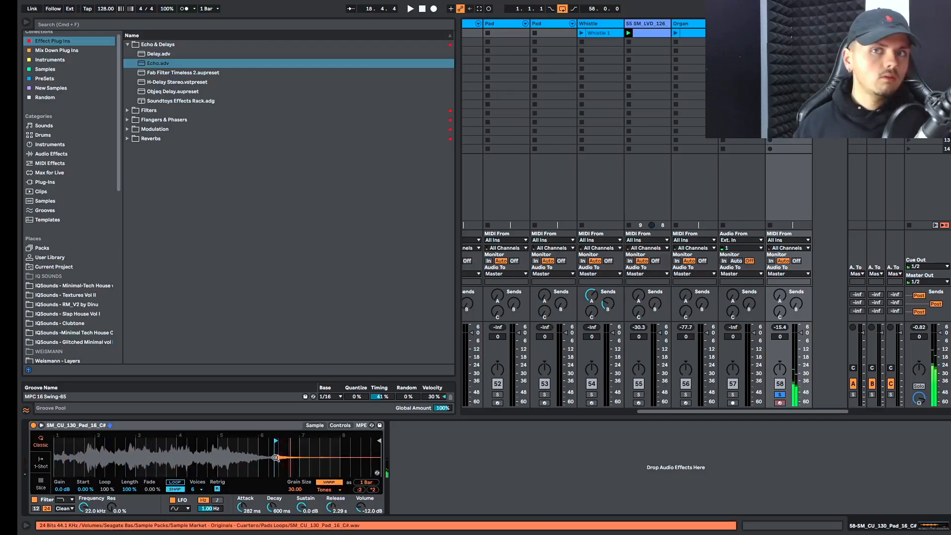
mouse_move(295, 490)
left_mouse_down()
mouse_move(295, 453)
mouse_move(300, 490)
left_mouse_up()
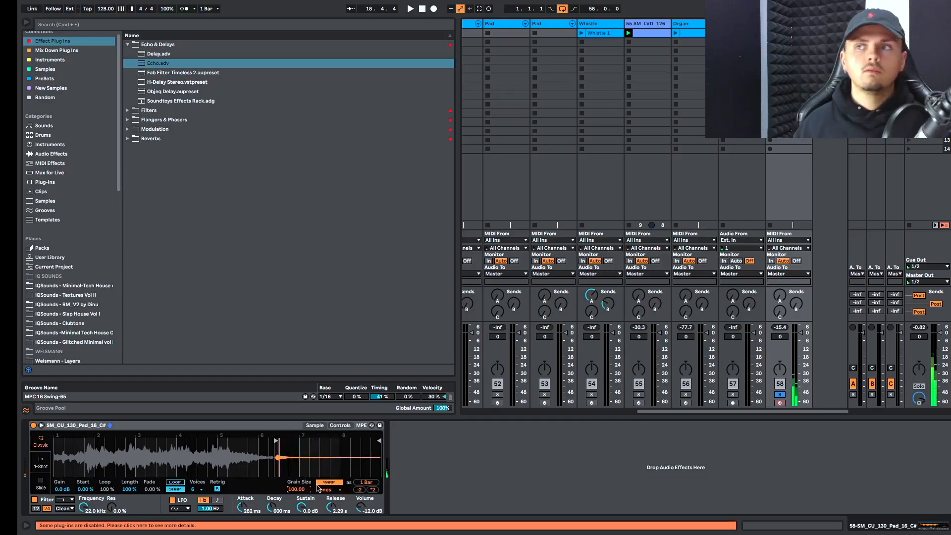
Restart playback with the pad track unsoloed, and trim the sample to its opening part, ending just before marker 2
key("space")
key("space")
key("space")
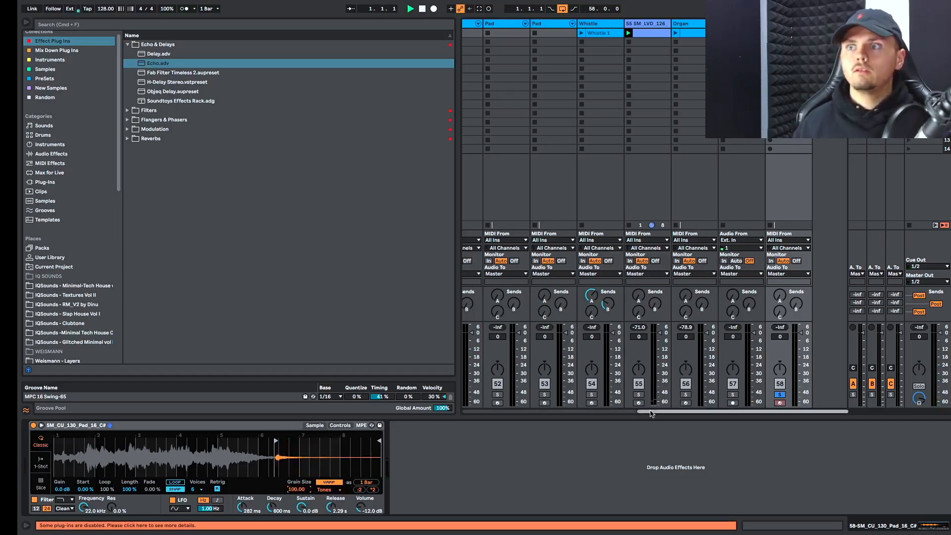
left_click(778, 395)
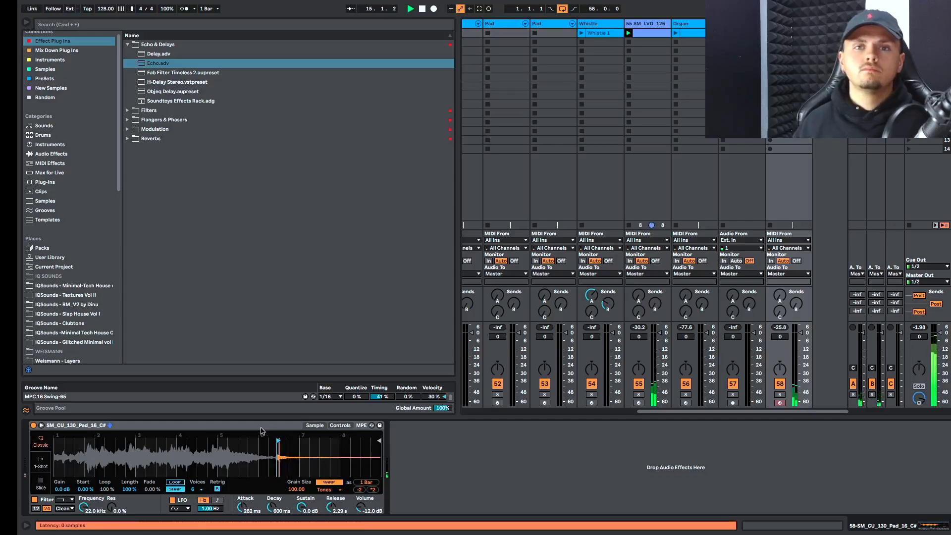
left_click_drag(275, 438, 56, 438)
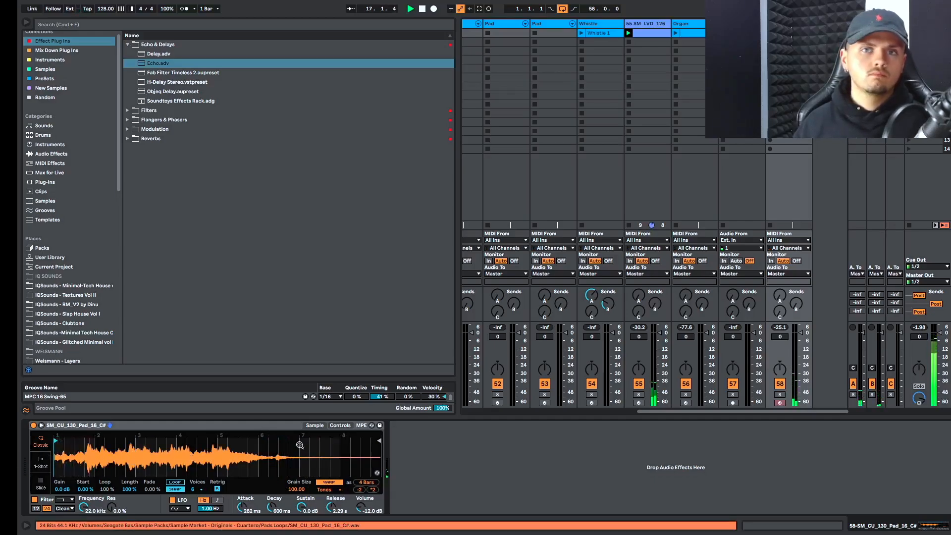
mouse_move(380, 441)
left_mouse_down()
mouse_move(69, 453)
mouse_move(82, 463)
left_mouse_up()
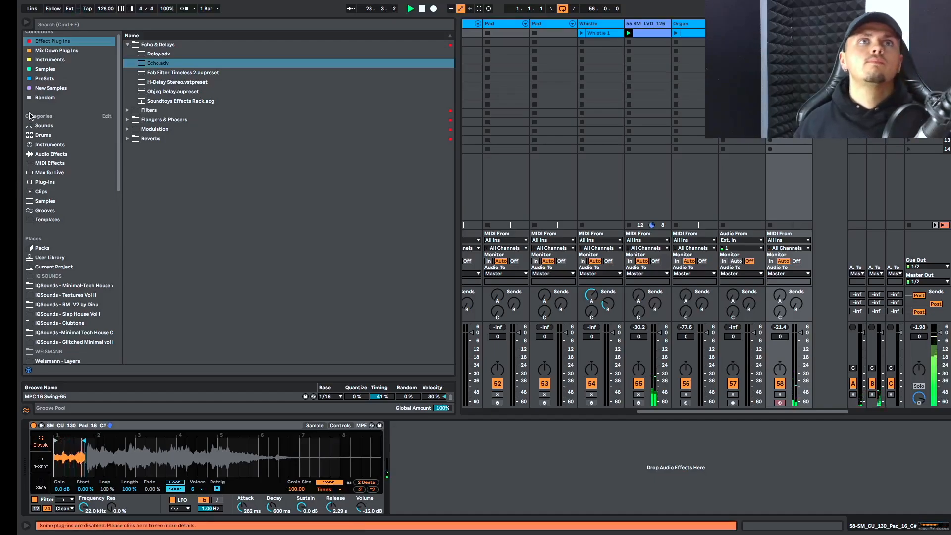
Add the Stereo Savage preset to the pad track, enable its effect section, and close the plug-in window
left_click(58, 53)
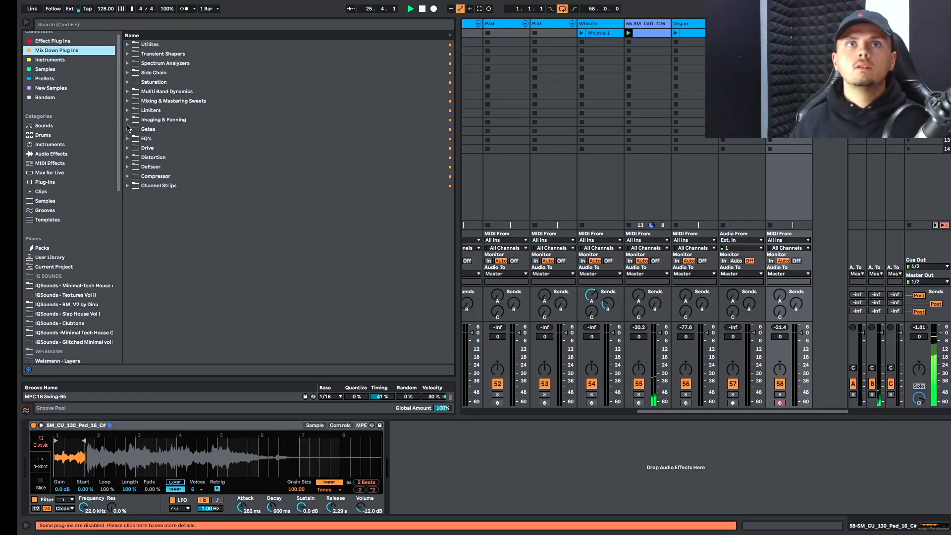
left_click(127, 121)
left_click(168, 139)
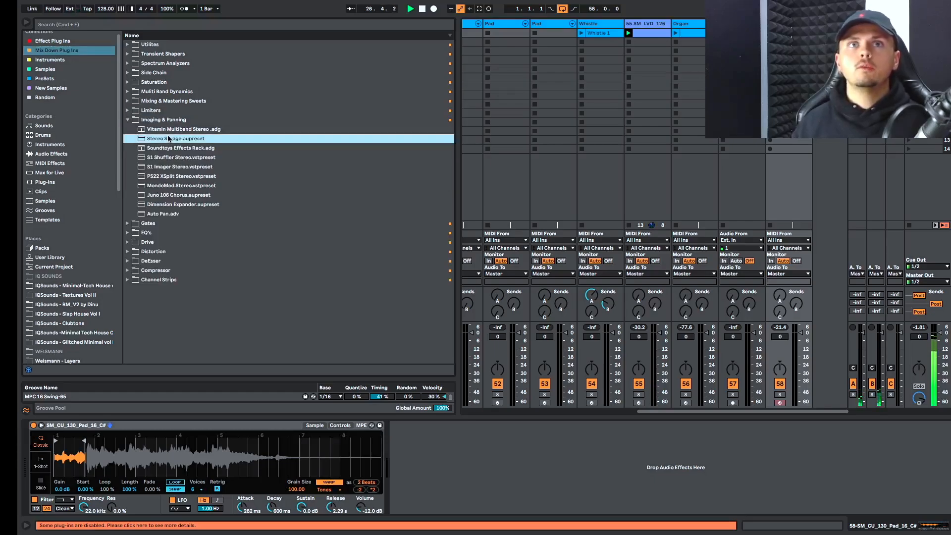
key("Return")
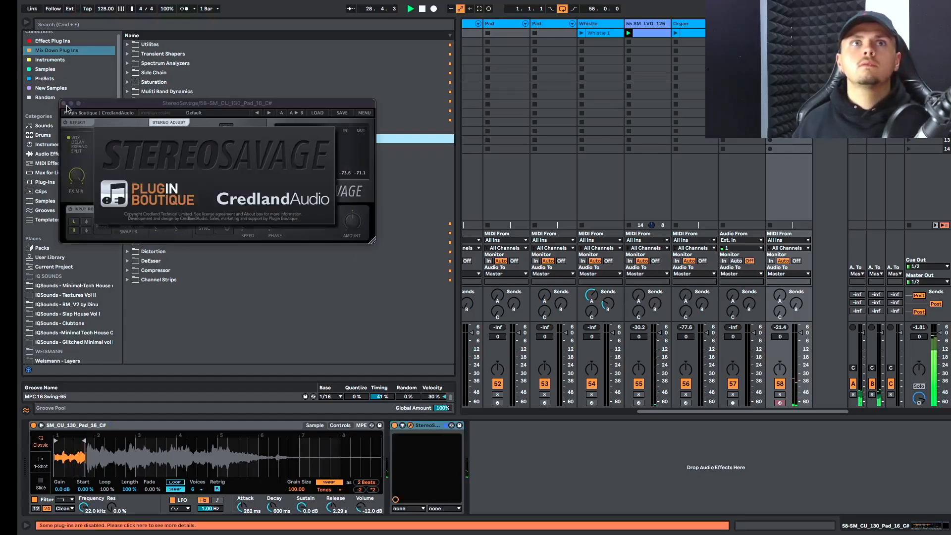
left_click(65, 122)
left_click_drag(94, 102, 152, 108)
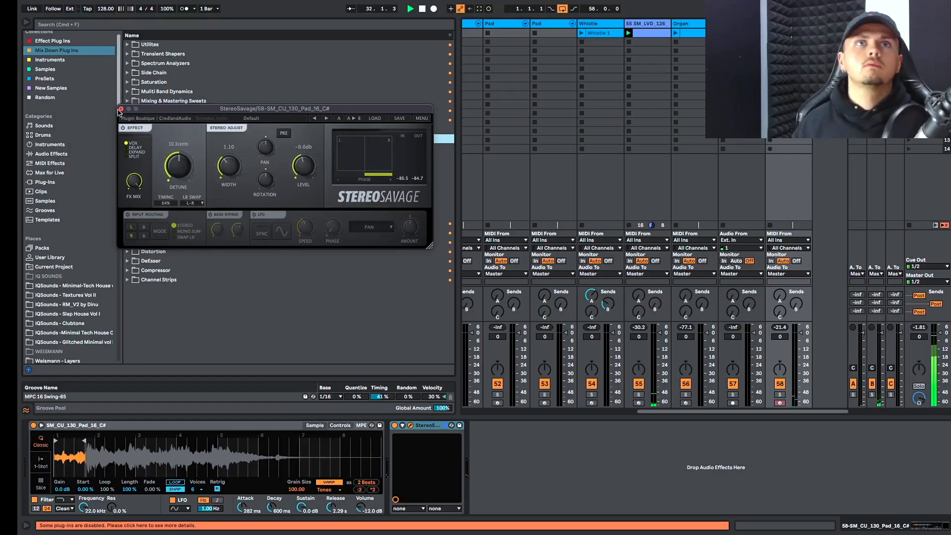
left_click(122, 108)
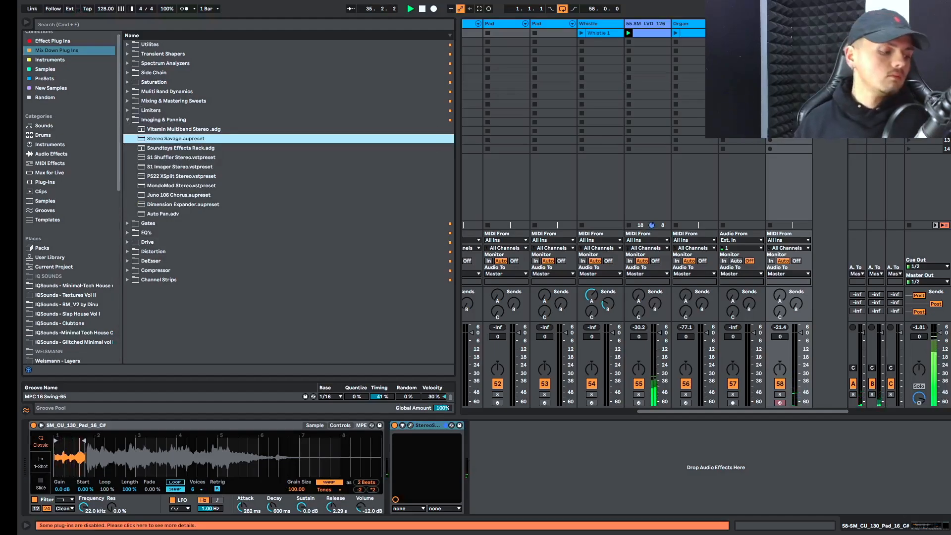
Record a two-bar MIDI clip in the pad track's first slot, quantize it, and restart playback
left_click(770, 33)
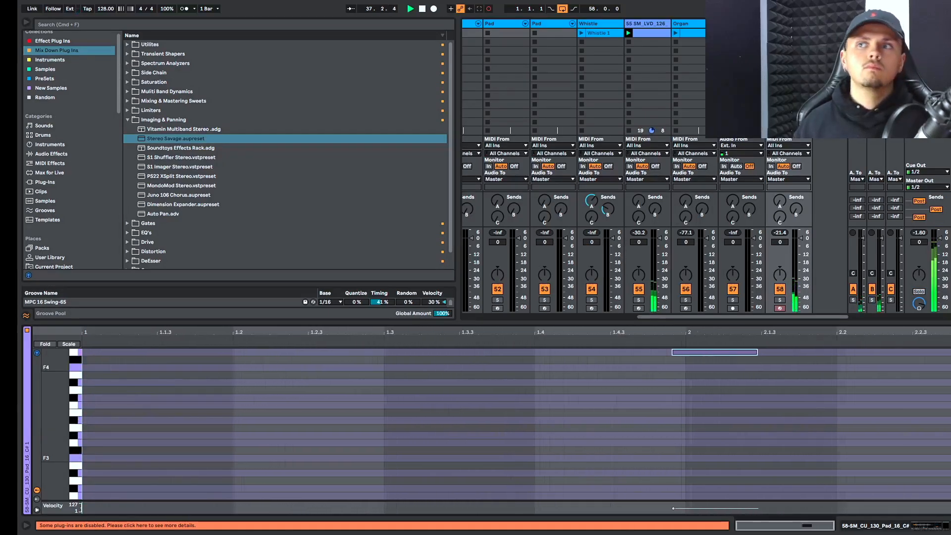
left_click(770, 33)
key("space")
key("space")
key("super+u")
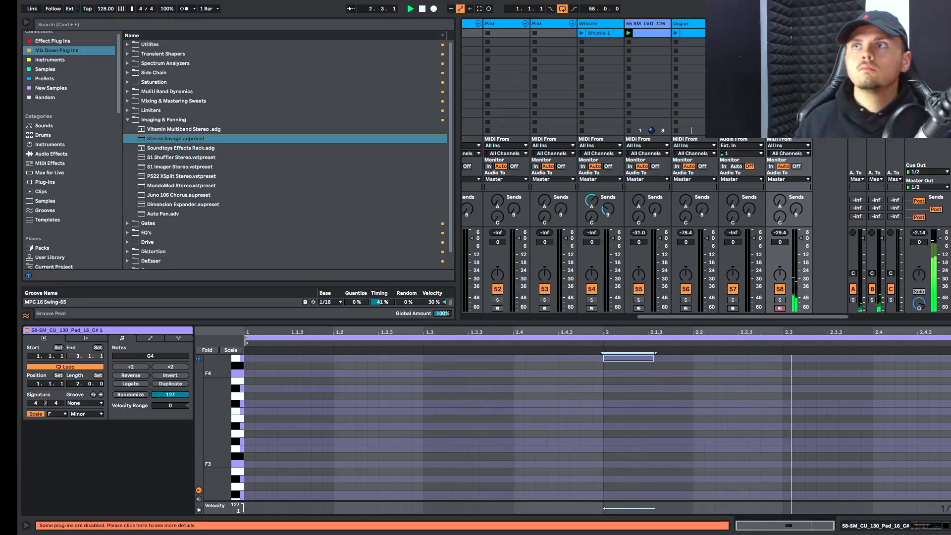
Return to the pad track's Simpler and switch its warp mode to Beats
key("shift+Tab")
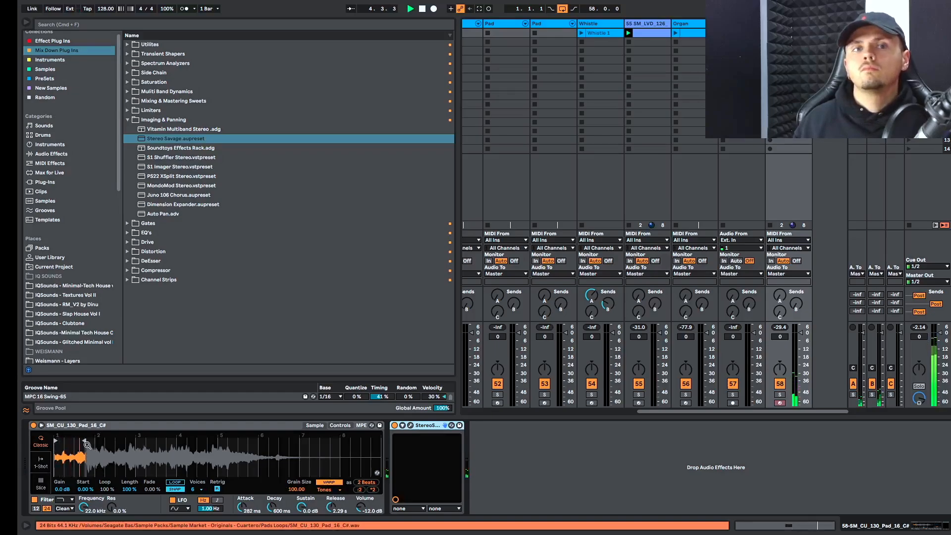
left_click(332, 491)
left_click(332, 445)
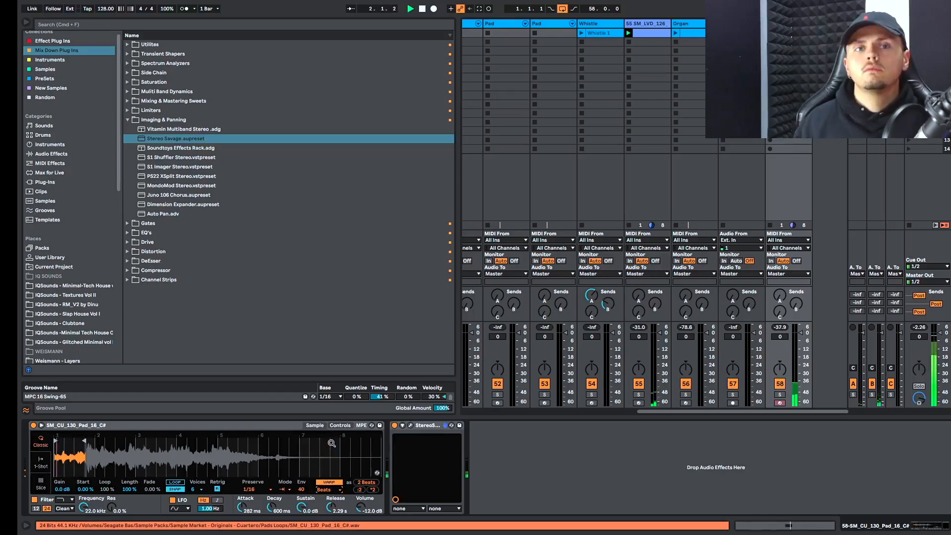
left_click(318, 490)
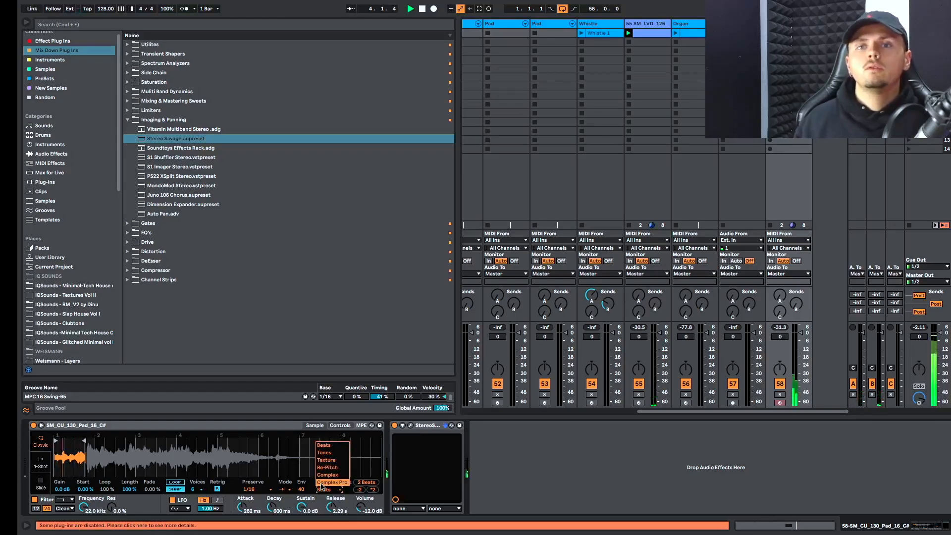
left_click(324, 491)
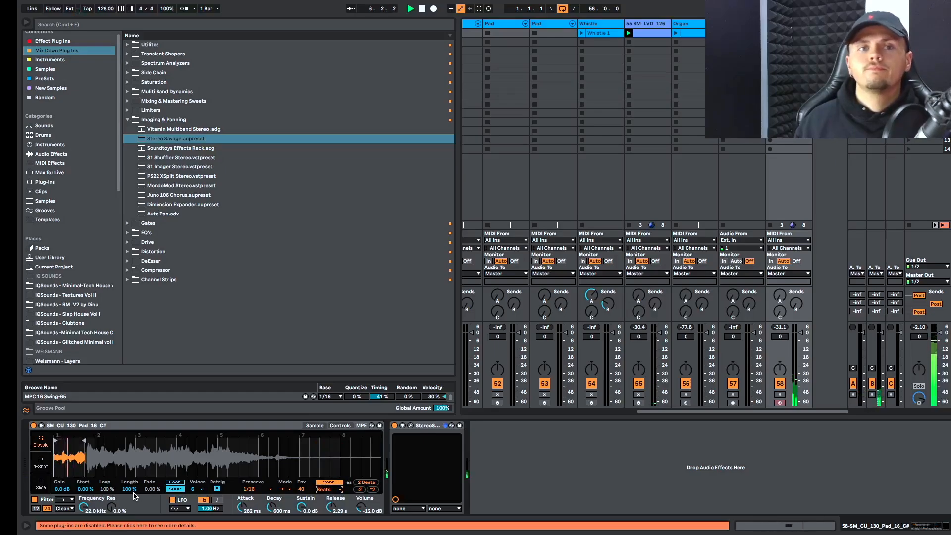
Try 1-Shot playback mode on the pad Simpler and return it to Classic
left_click(44, 467)
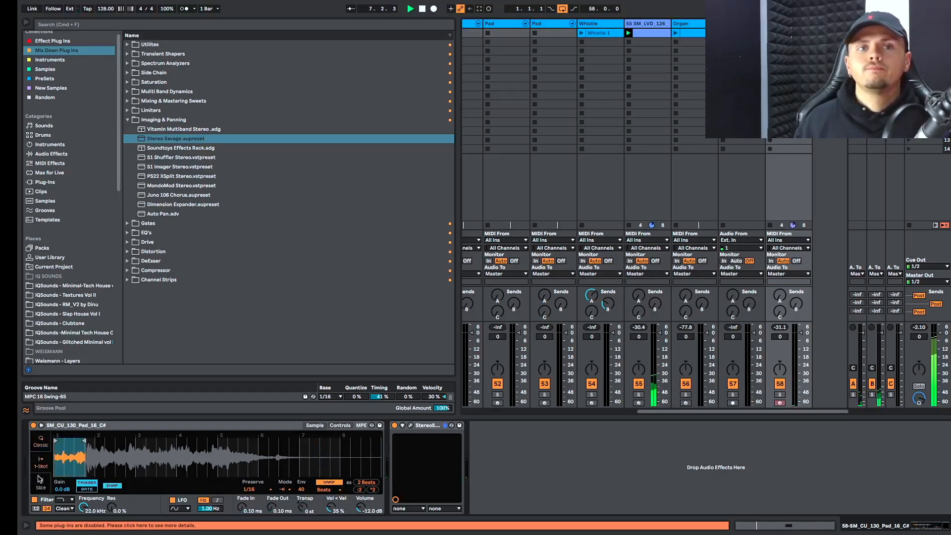
left_click(41, 446)
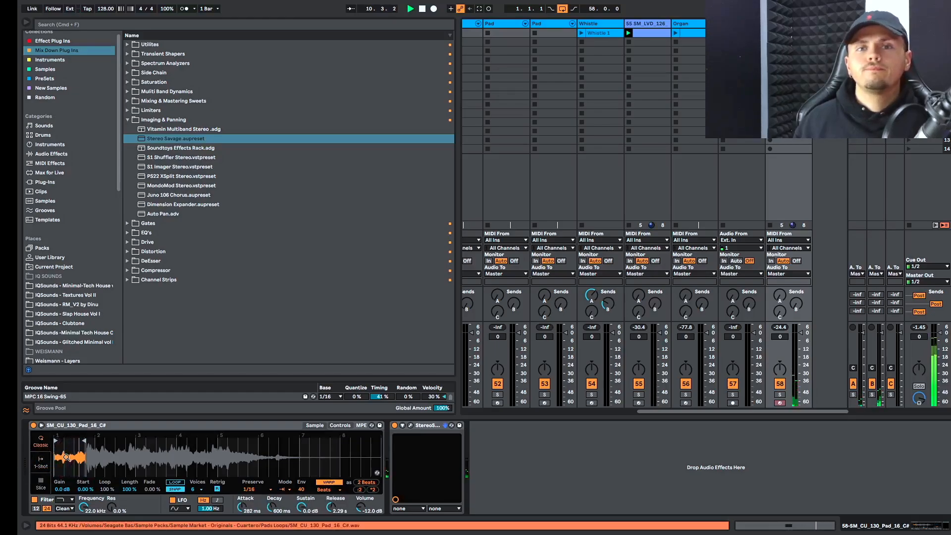
Set the pad Simpler's Preserve value to 1/32
left_click(254, 489)
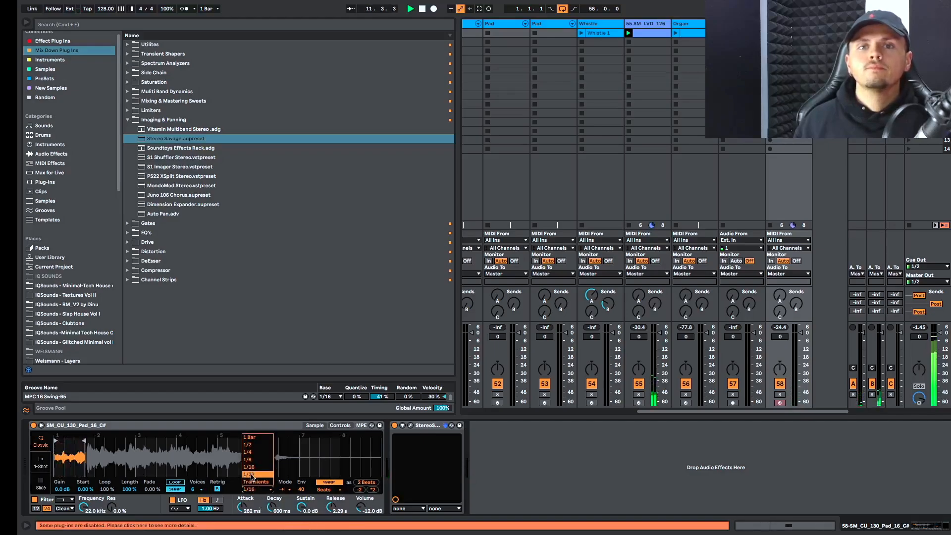
left_click(251, 480)
left_click(251, 489)
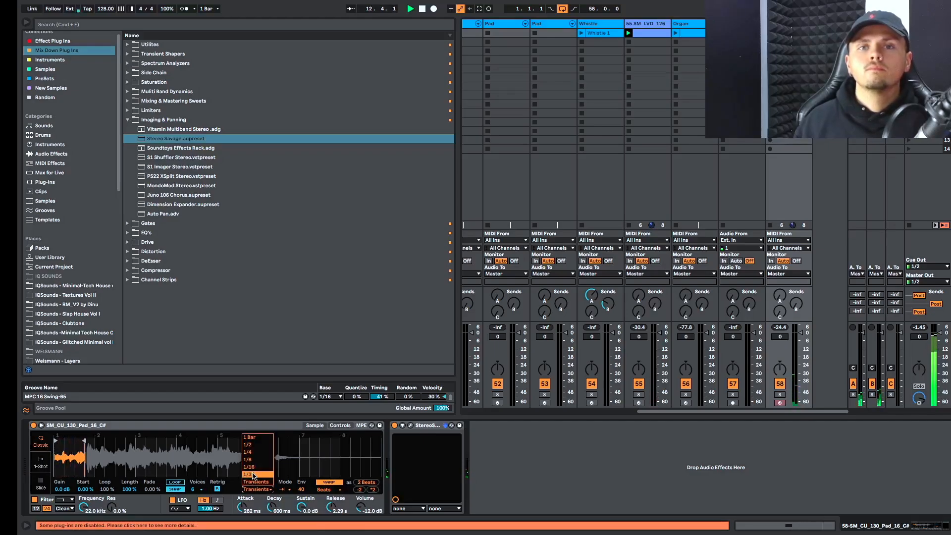
left_click(256, 476)
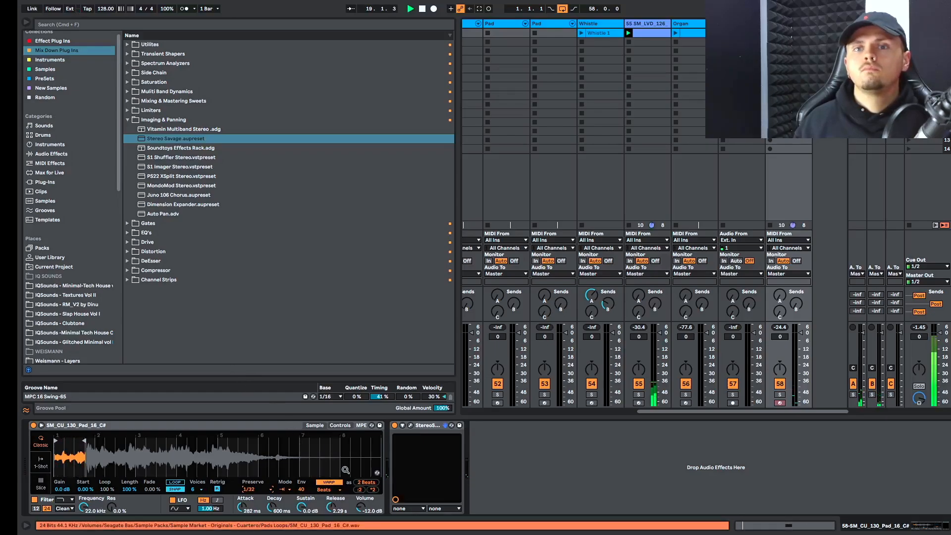
Show the pad Simpler's envelope and LFO controls, and add the Tantra modulation effect to the pad track
left_click(340, 425)
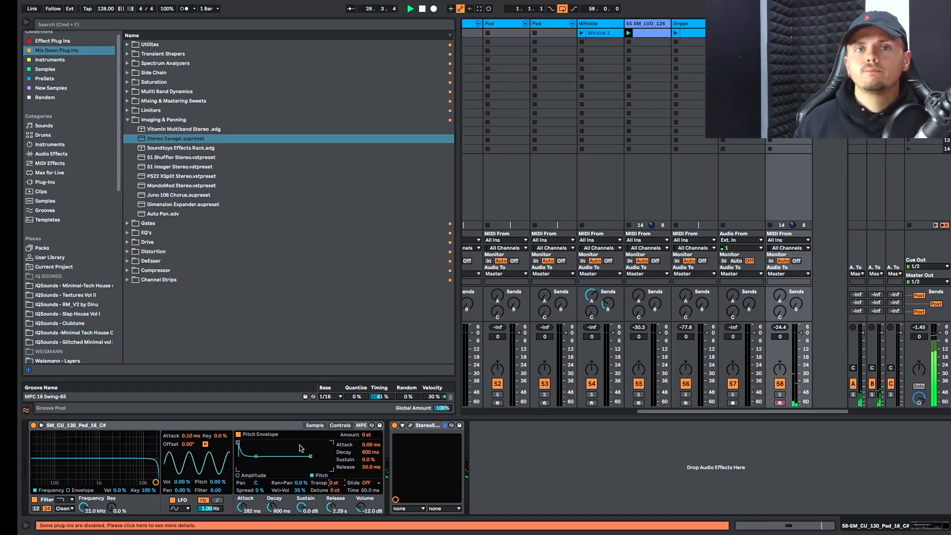
left_click(60, 41)
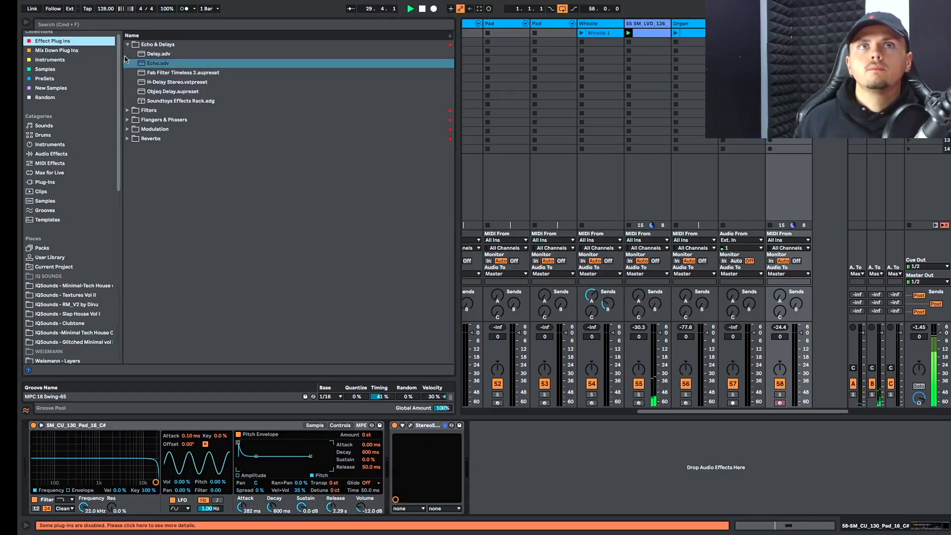
left_click(127, 130)
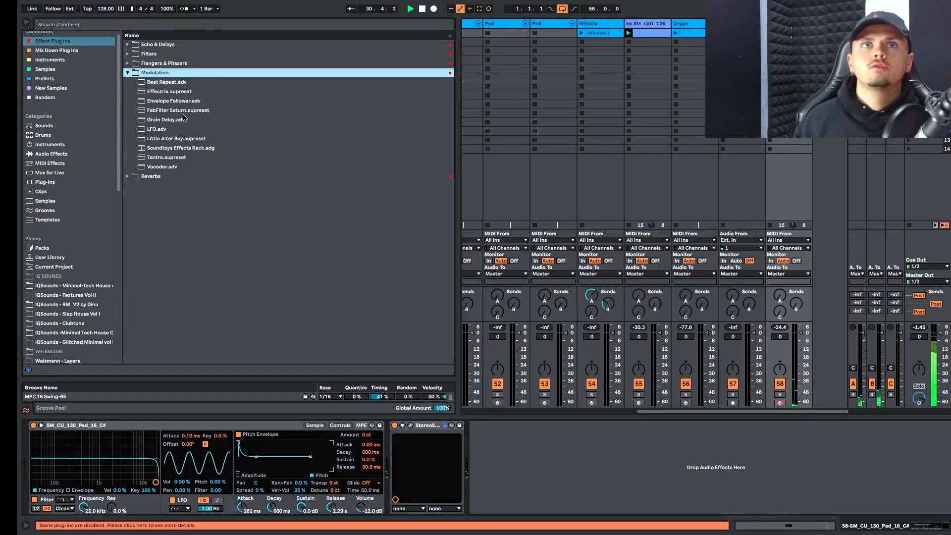
left_click(171, 158)
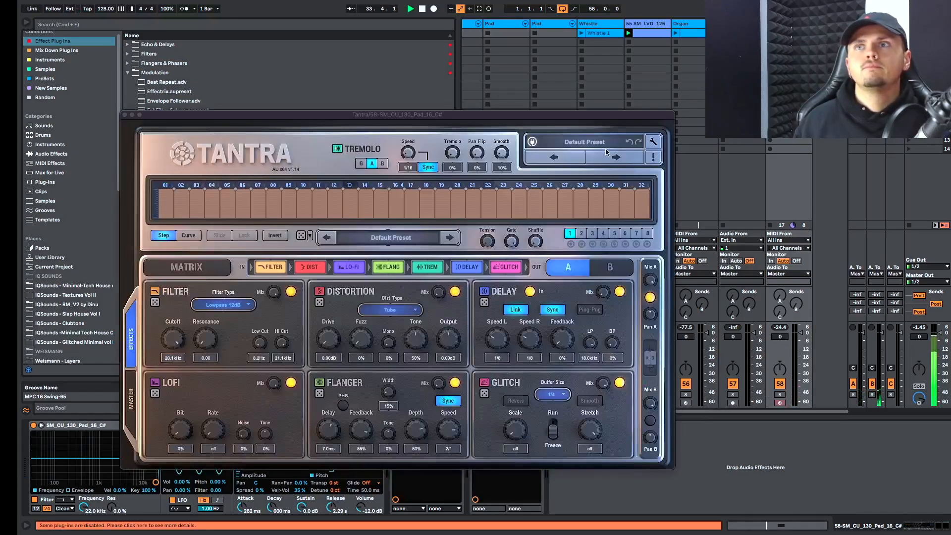
Audition Tantra's presets with the pad soloed, load FLT Ghosts, and restart playback with the whole mix
left_click(608, 153)
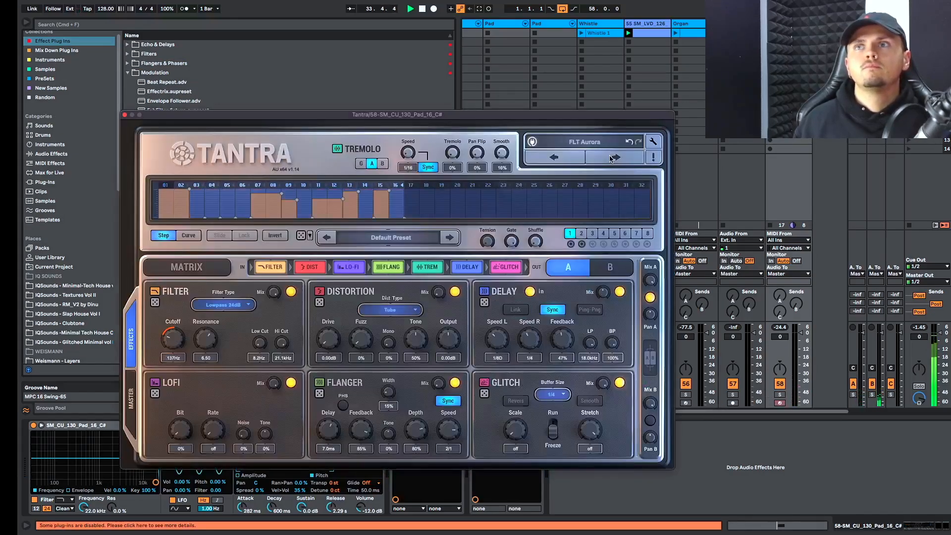
left_click(780, 395)
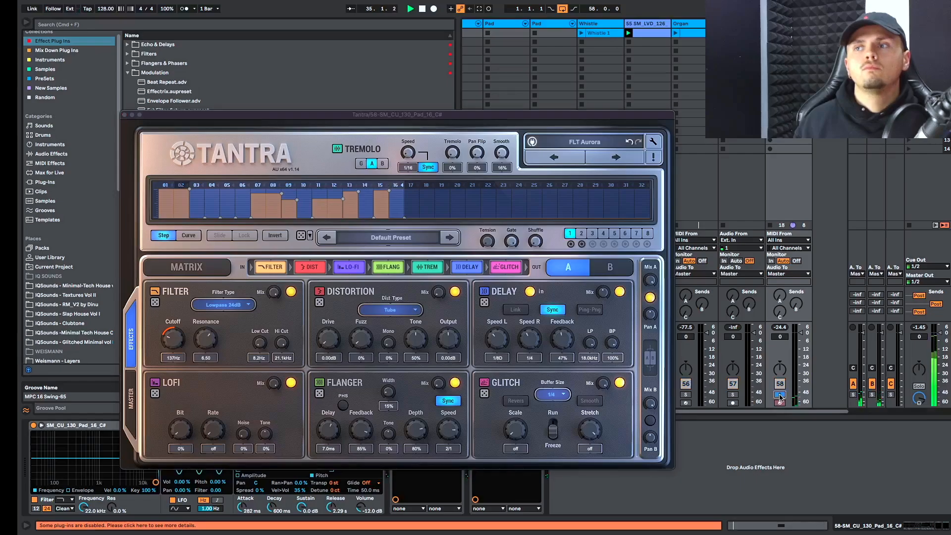
left_click(594, 159)
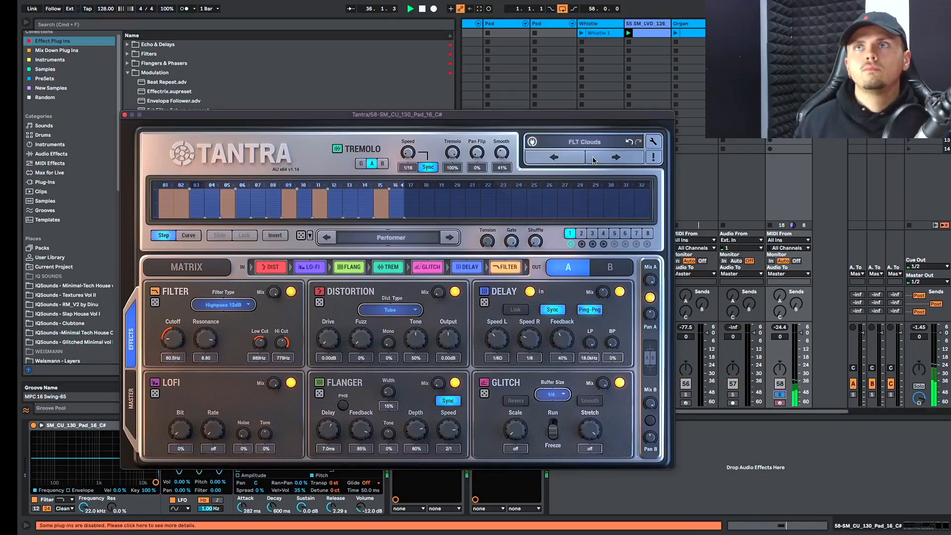
left_click(593, 159)
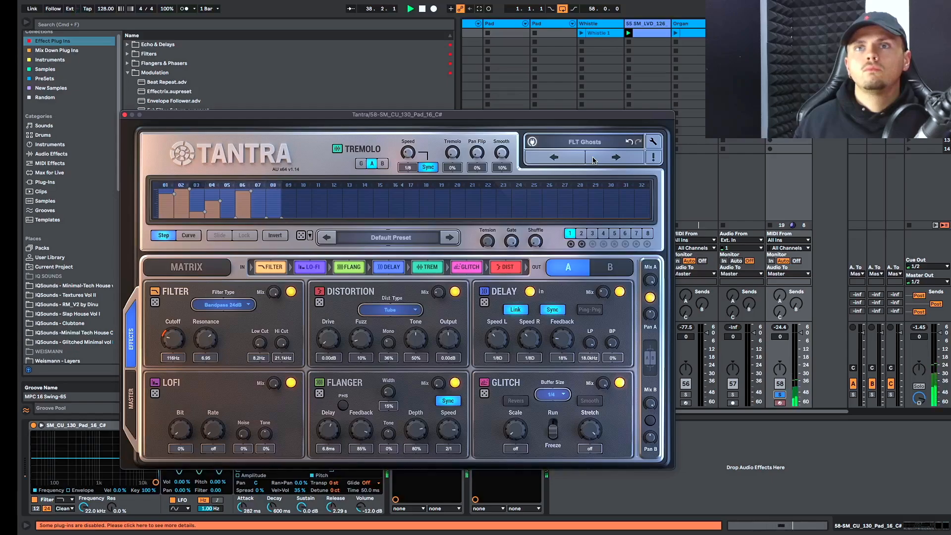
left_click(780, 395)
key("space")
key("space")
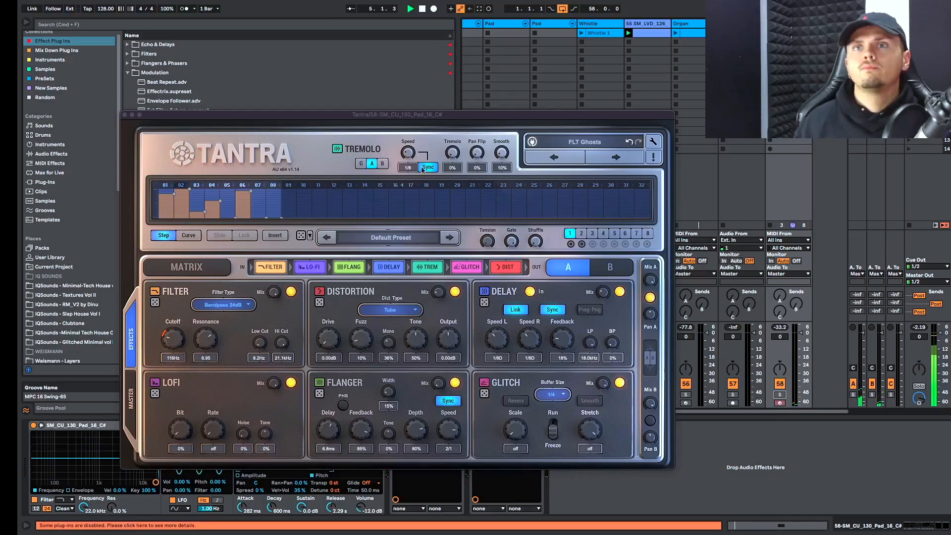
Try the Tantra presets FLT Whispers, GL Broken Chip and PAD Airy, and return to FLT Ghosts
left_click(604, 159)
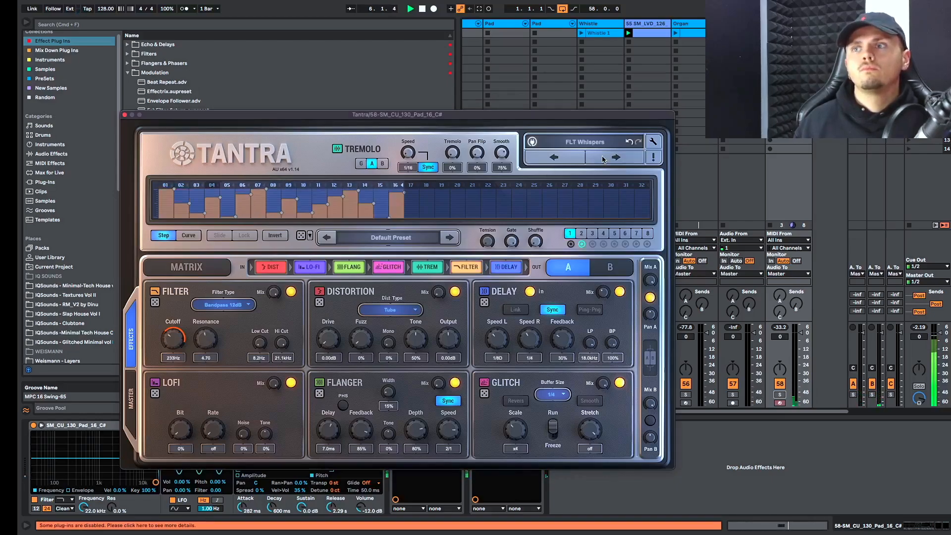
left_click(603, 159)
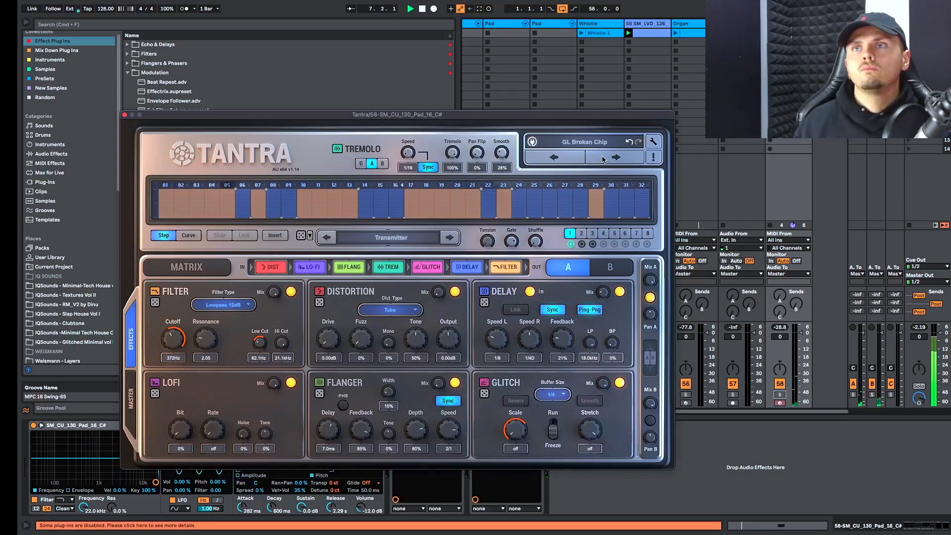
left_click(604, 158)
left_click(604, 158)
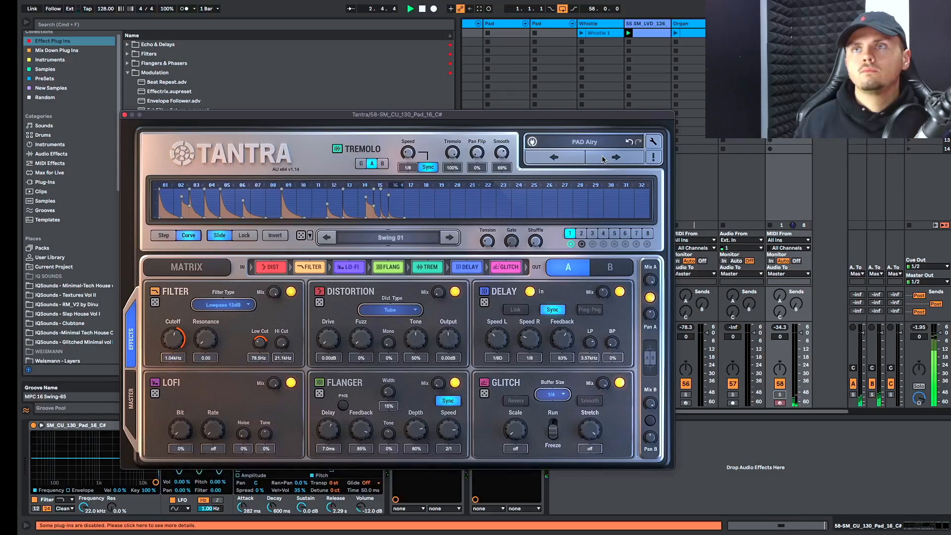
left_click(561, 163)
left_click(562, 163)
left_click(562, 164)
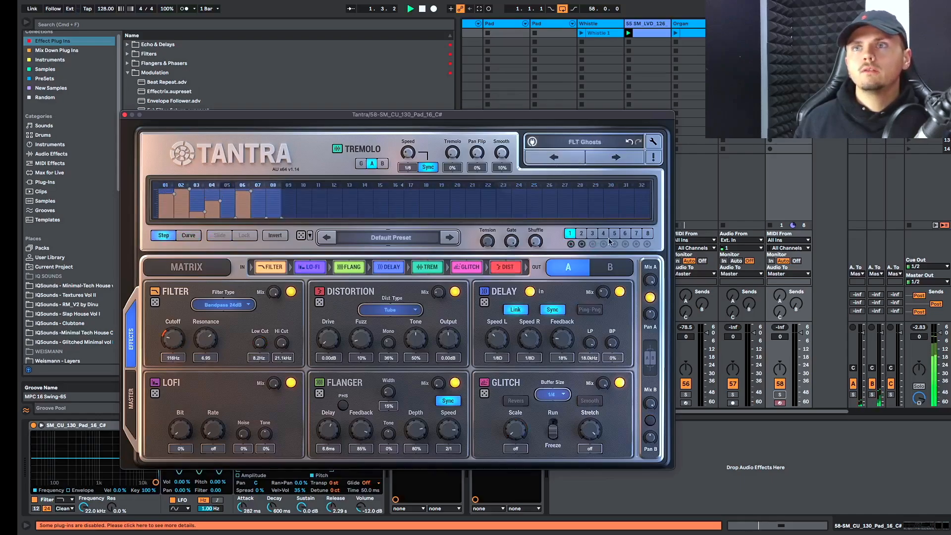
Try Tantra's Performer, Progression 01, Progression 02 and Trimmer 03 patterns in sequencer slot 1, restore FLT Ghosts, and unsolo the pad
left_click(581, 232)
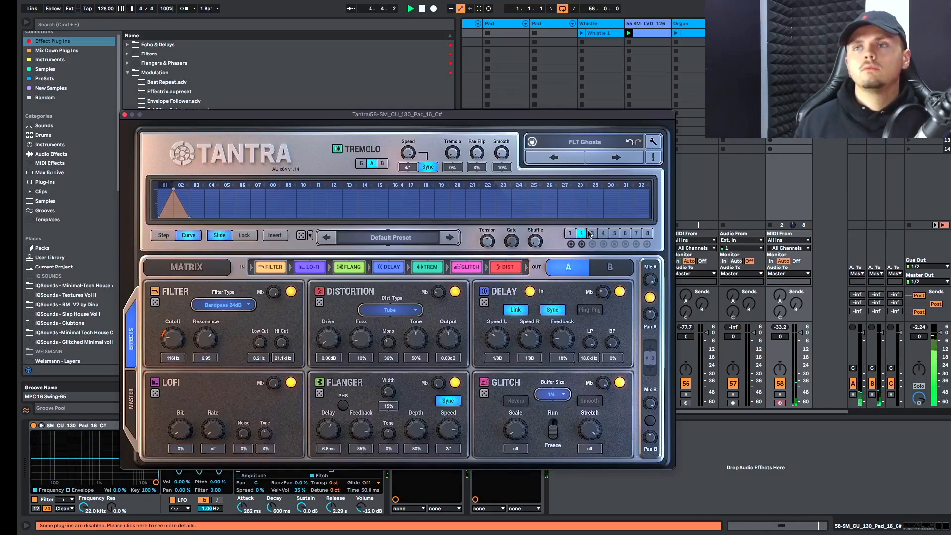
left_click(571, 233)
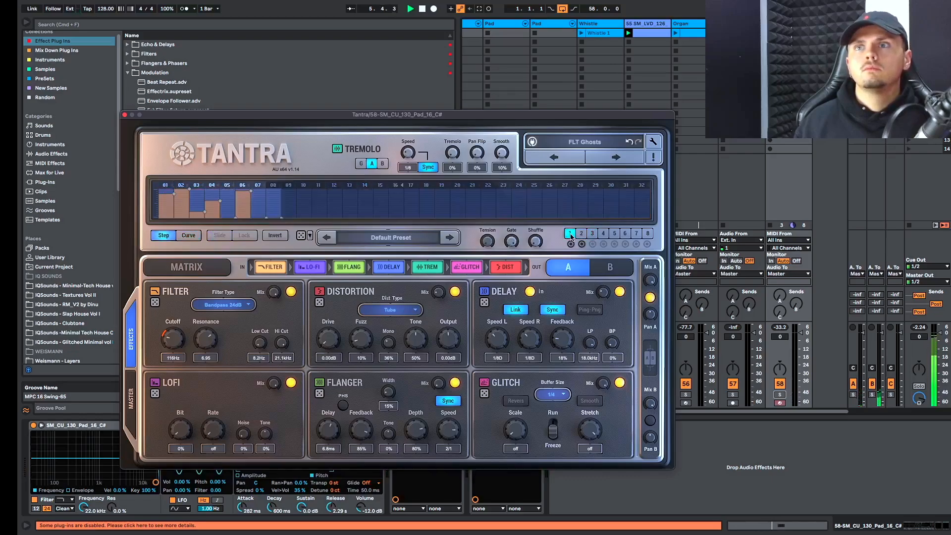
left_click(450, 239)
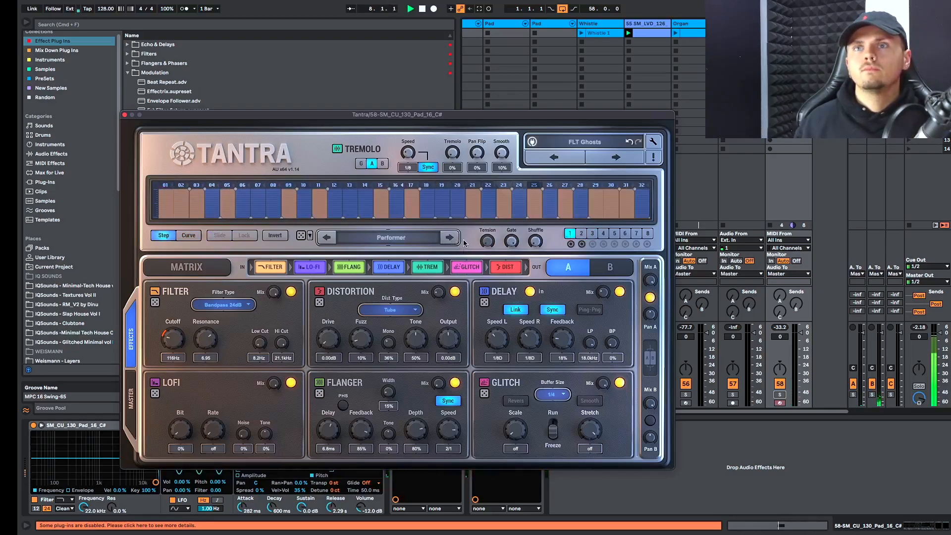
left_click(450, 241)
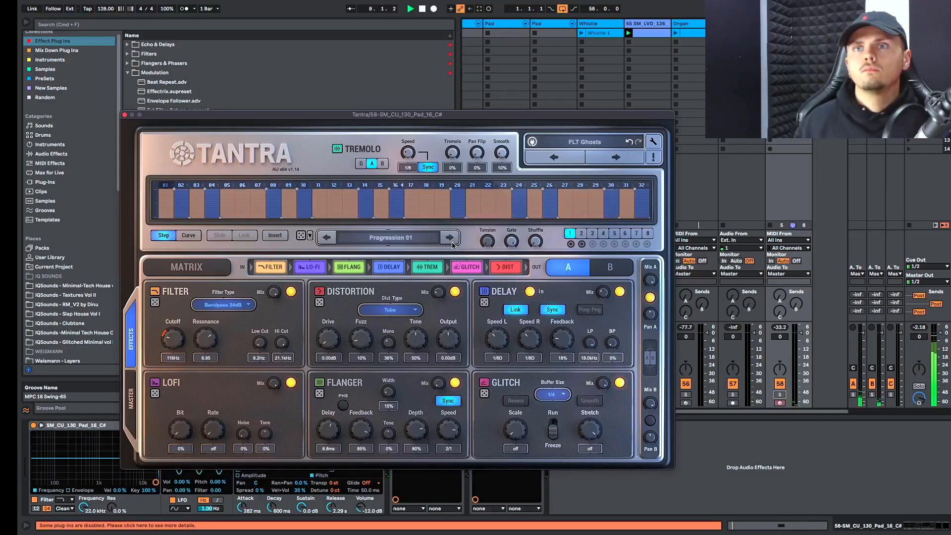
left_click(781, 396)
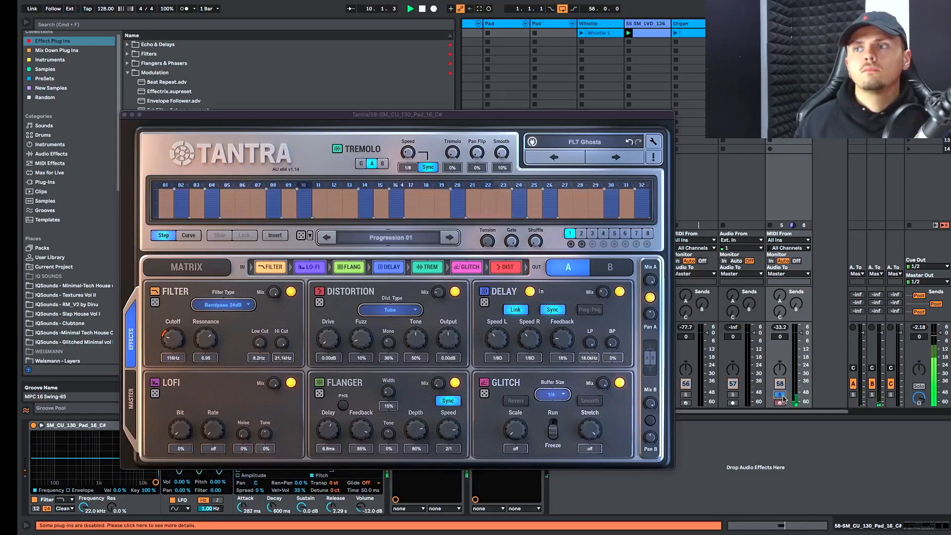
left_click(448, 239)
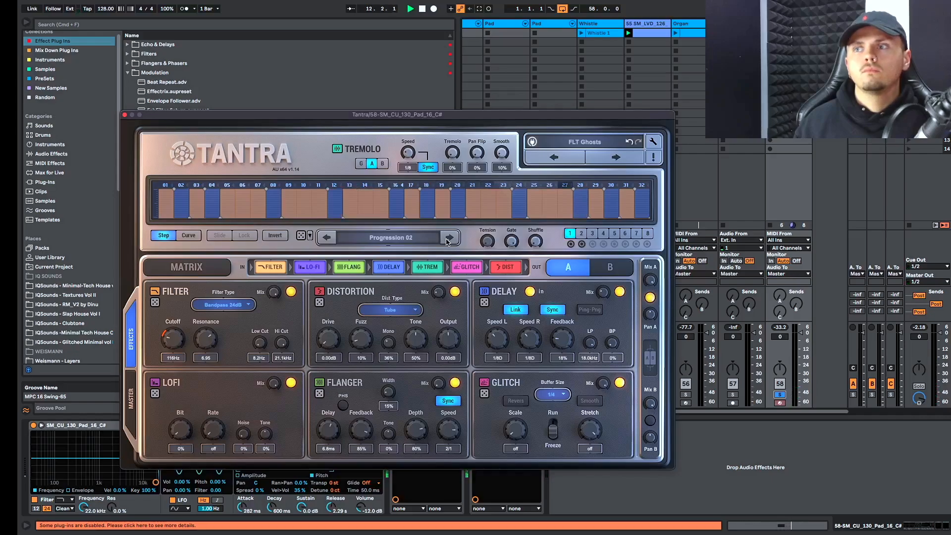
left_click(327, 238)
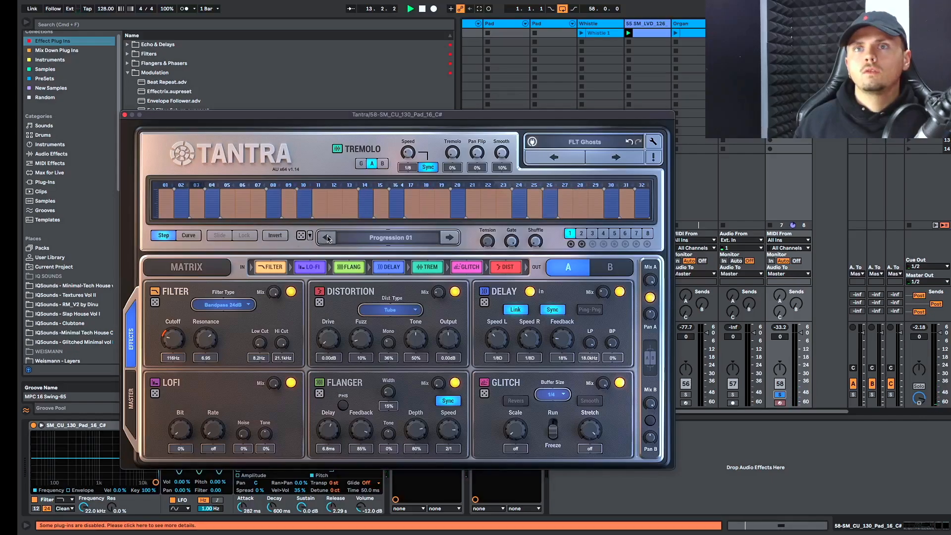
left_click(327, 238)
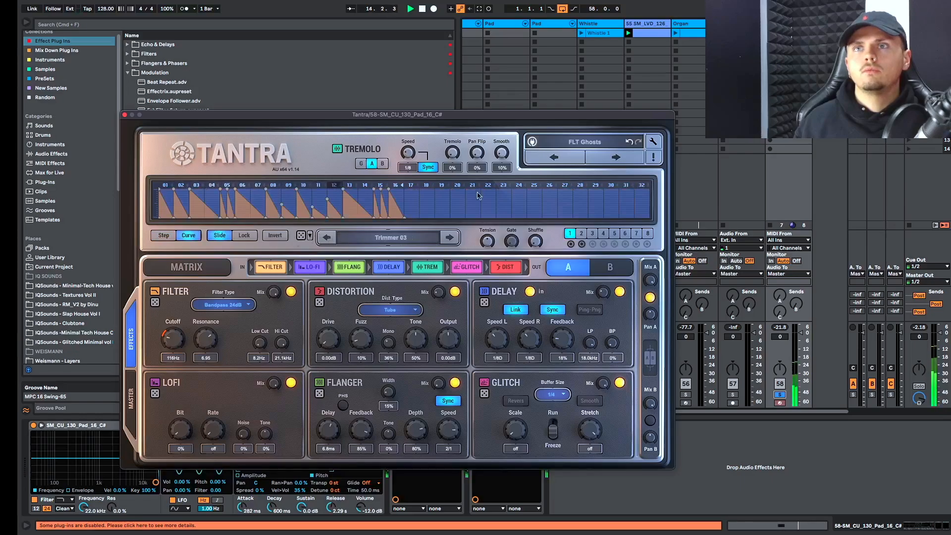
left_click(614, 156)
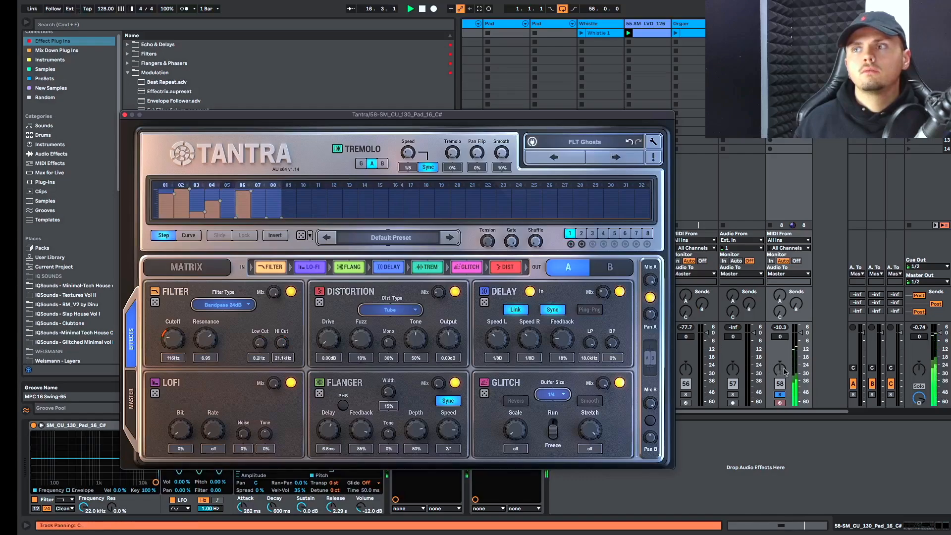
left_click(780, 395)
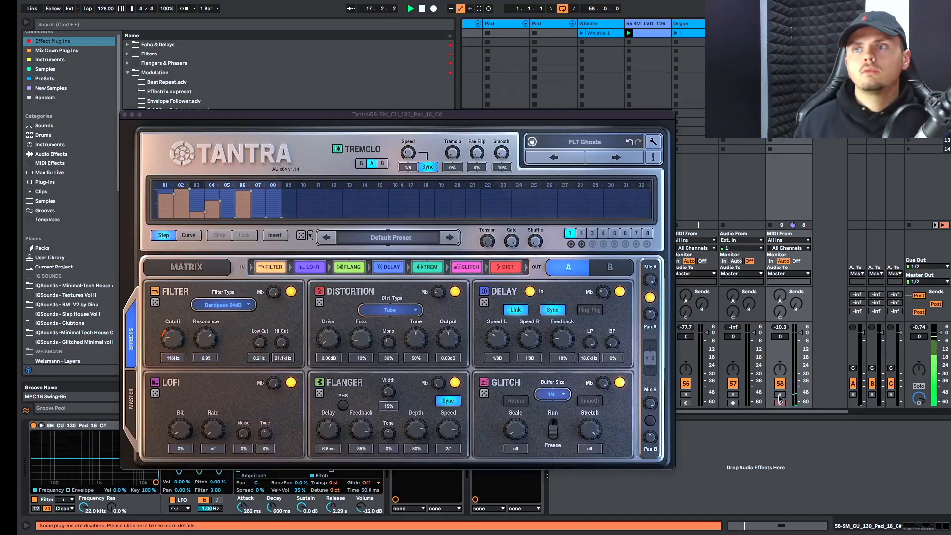
Set the pad track's volume to -2.7 dB, close the Tantra window, and stop playback
left_click(804, 339)
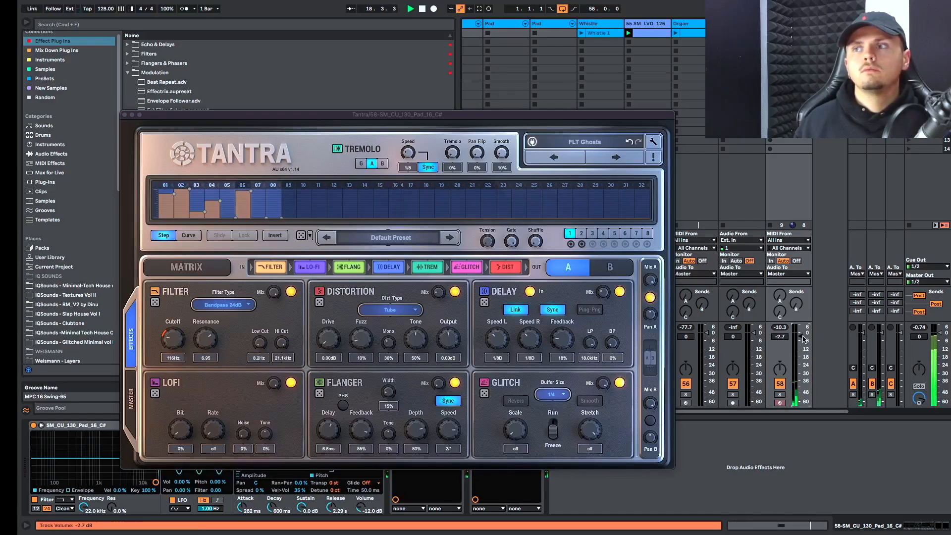
left_click(124, 116)
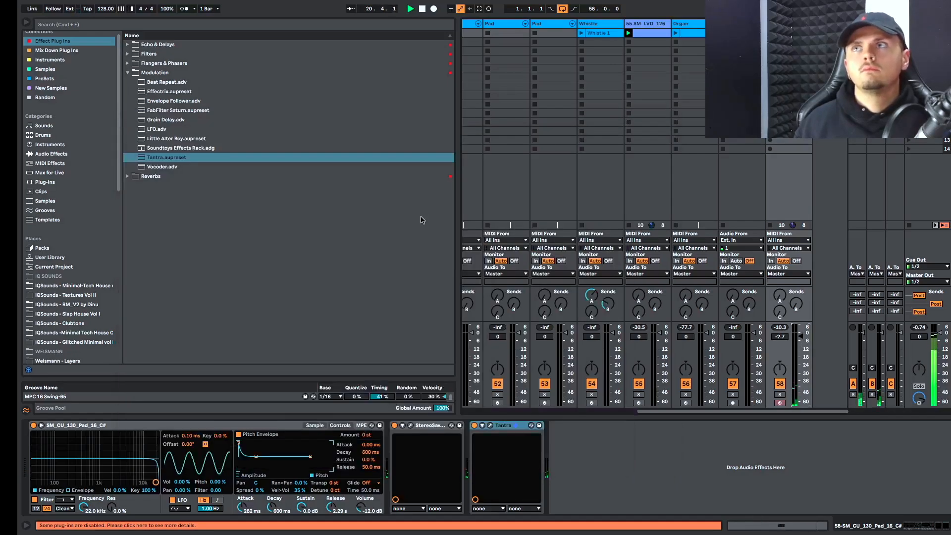
key("space")
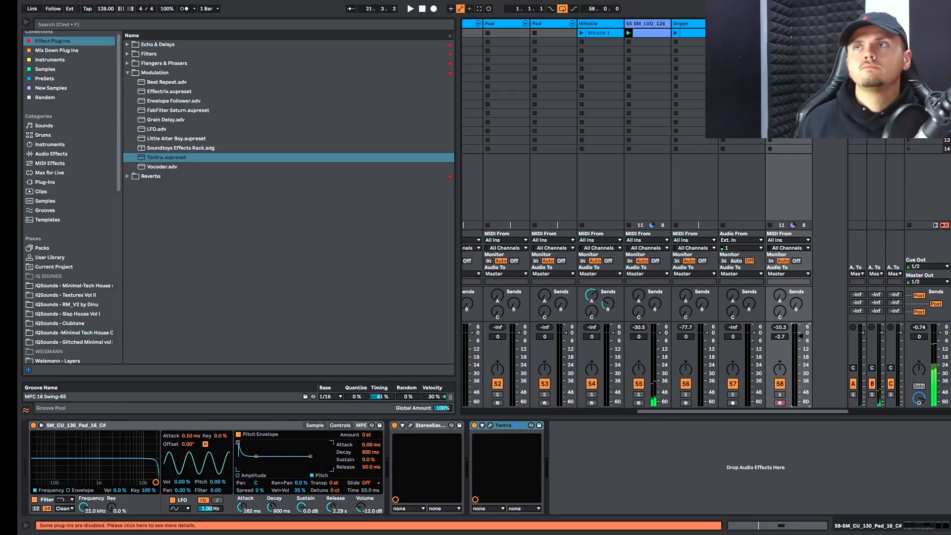
left_click(516, 425)
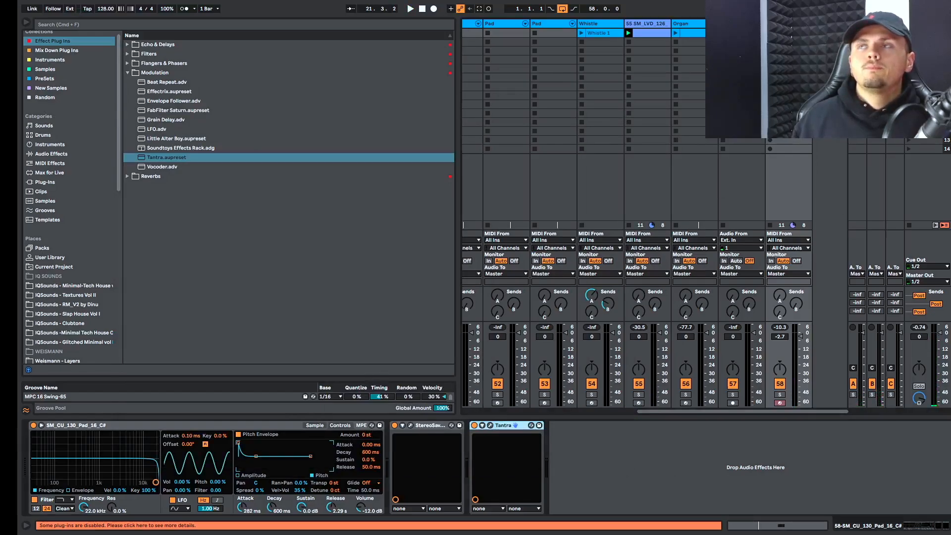
Review the synth, pad and dub stab loops on track 57, and select the SM_CVD_127_Drum_Notte_Percussions clip
left_click(744, 59)
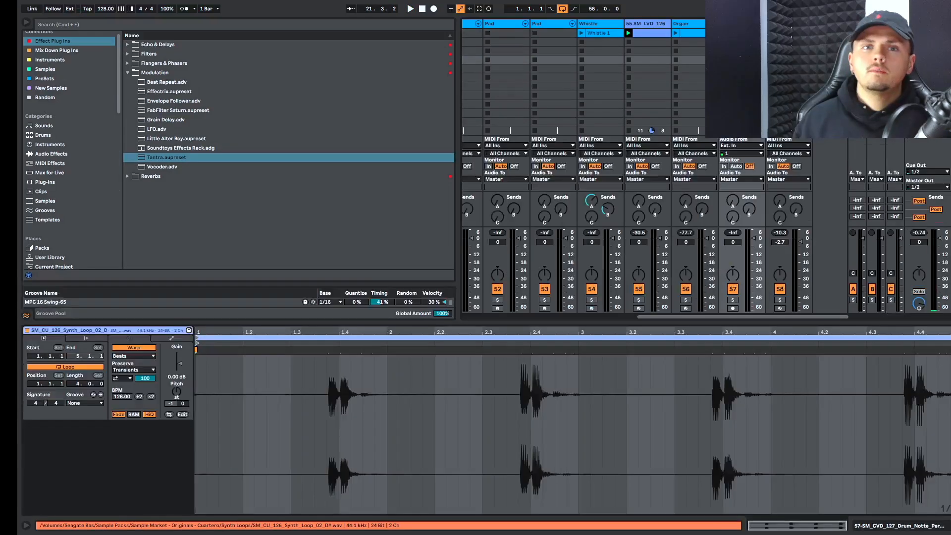
left_click(744, 69)
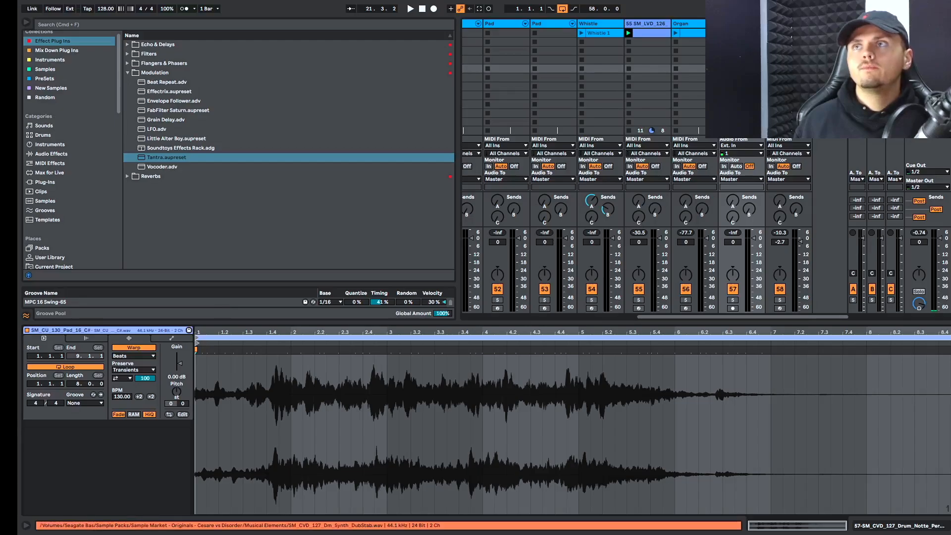
key("Down")
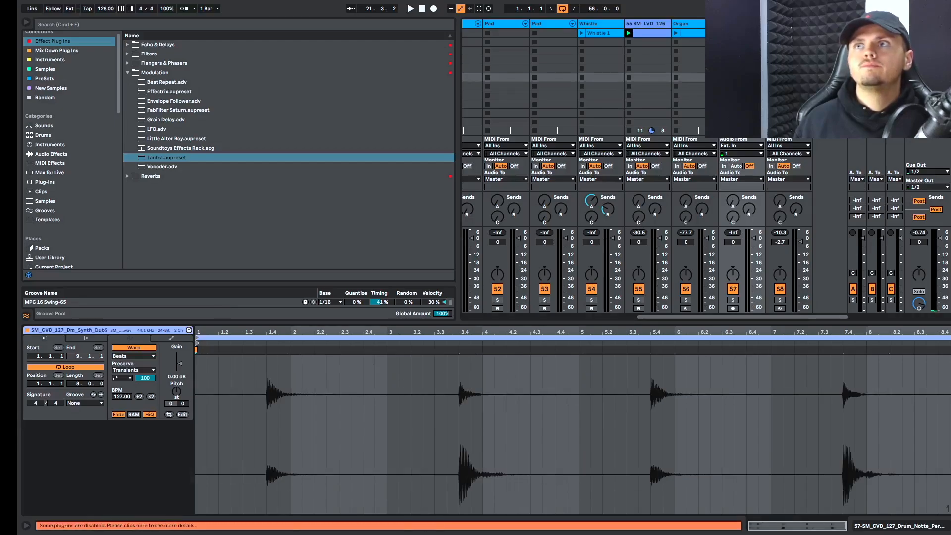
left_click(744, 32)
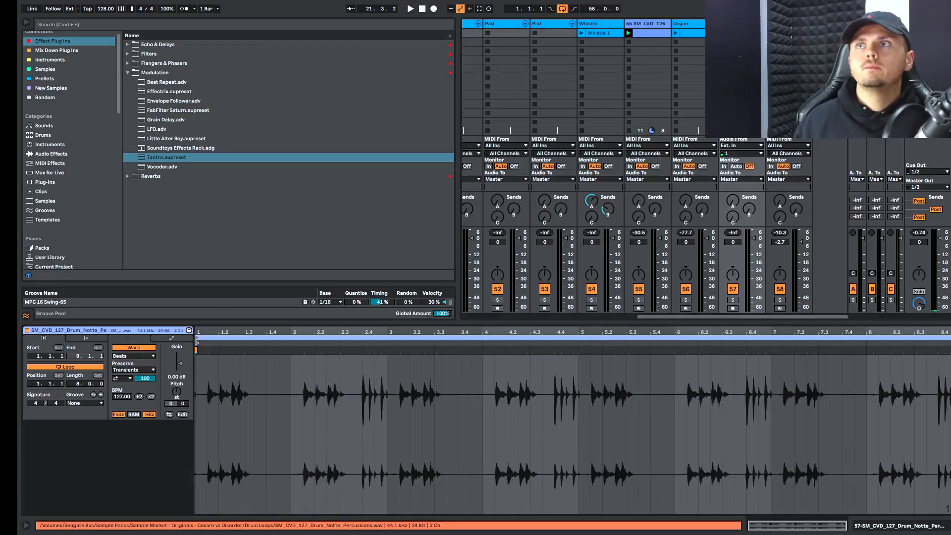
Play the sliced SM_CVD_127_Drum_Notte_Percussions Simpler over the track, and switch to its clip view with playback restarted
key("space")
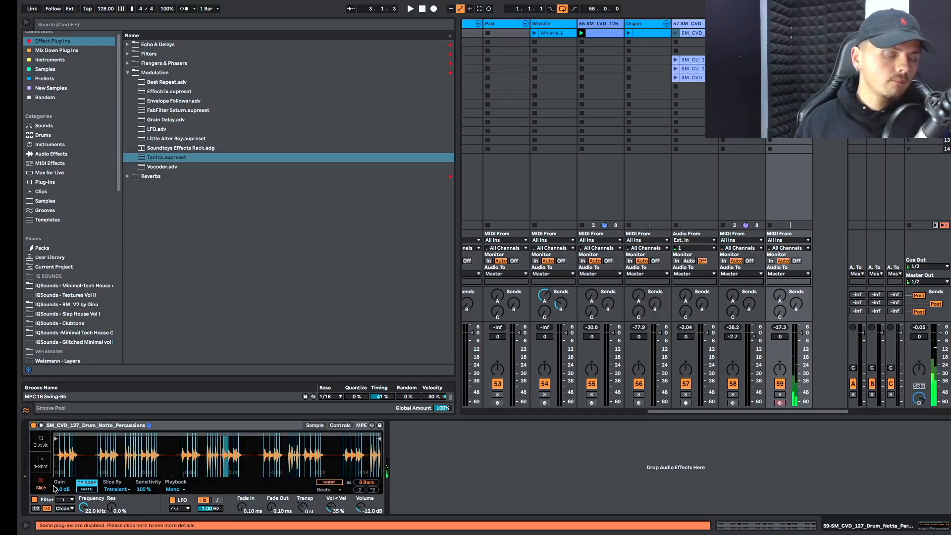
key("space")
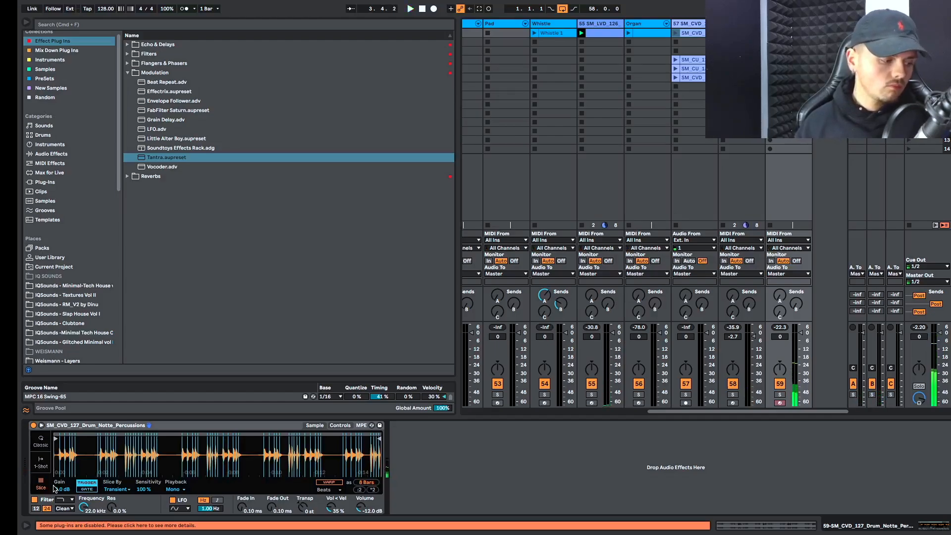
key("shift+Tab")
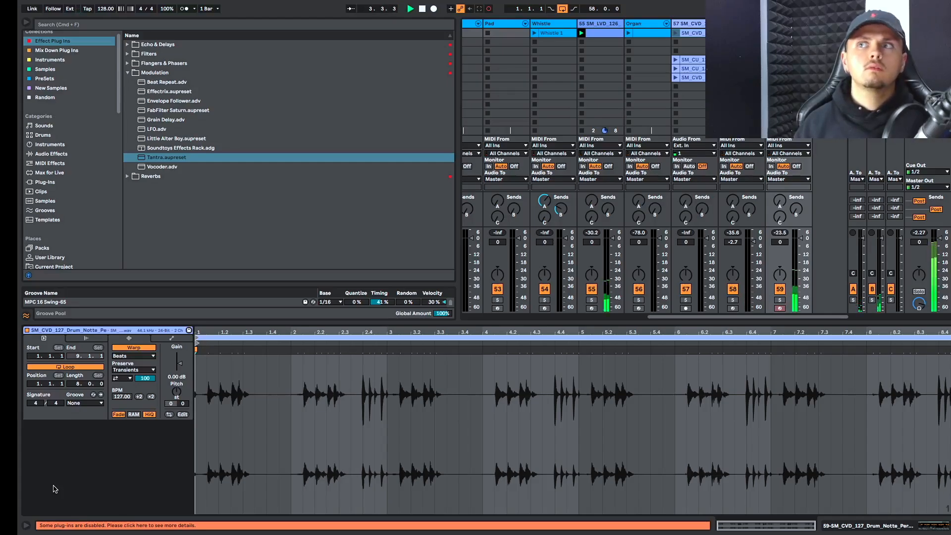
key("space")
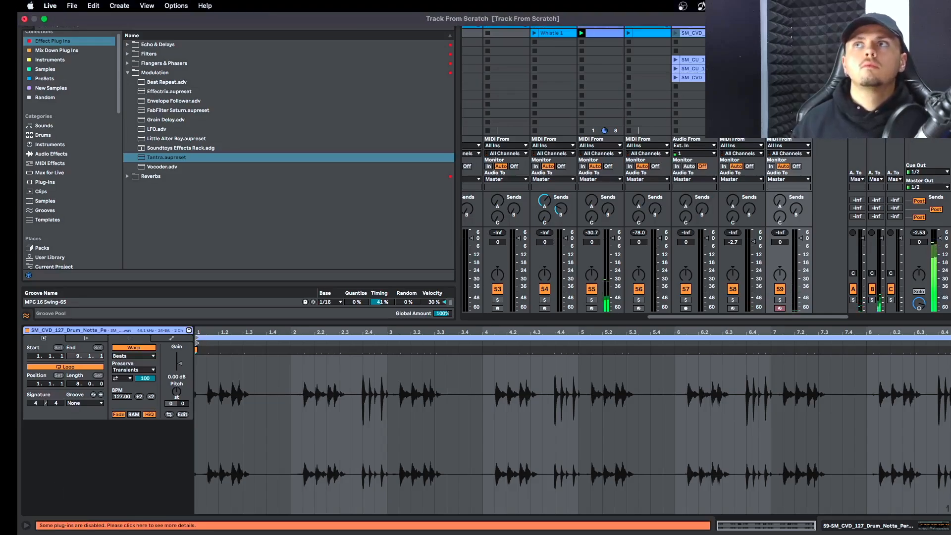
Record the sliced percussion Simpler into a MIDI clip on track 59 and quantize all of its notes
left_click(791, 33)
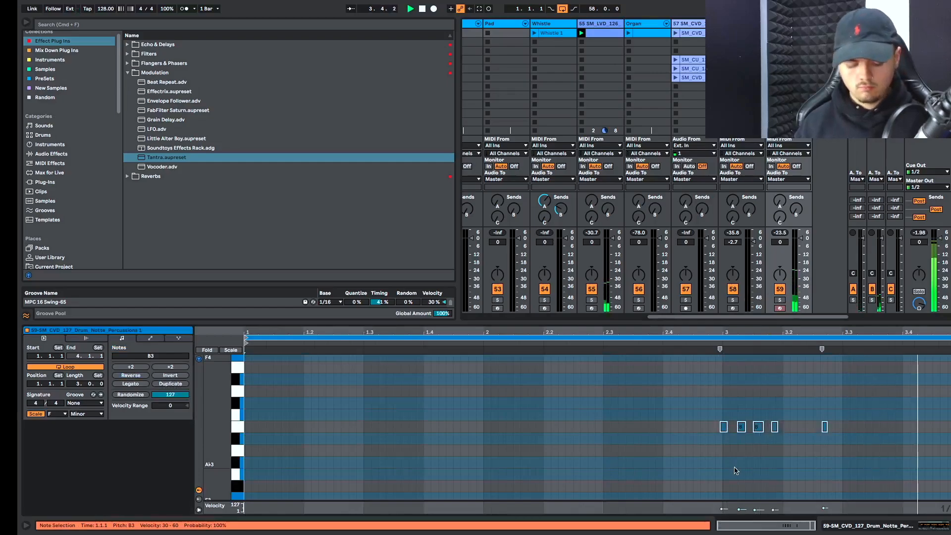
key("super+a")
key("super+u")
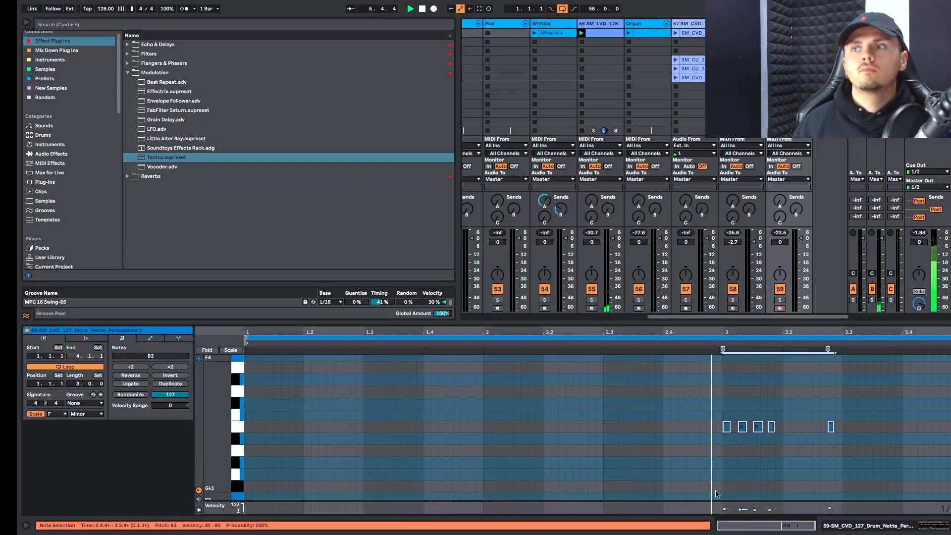
Move the last B3 note of the percussion clip earlier to 3.2.3 and audition the track in solo
left_click_drag(804, 446, 893, 394)
key("Left")
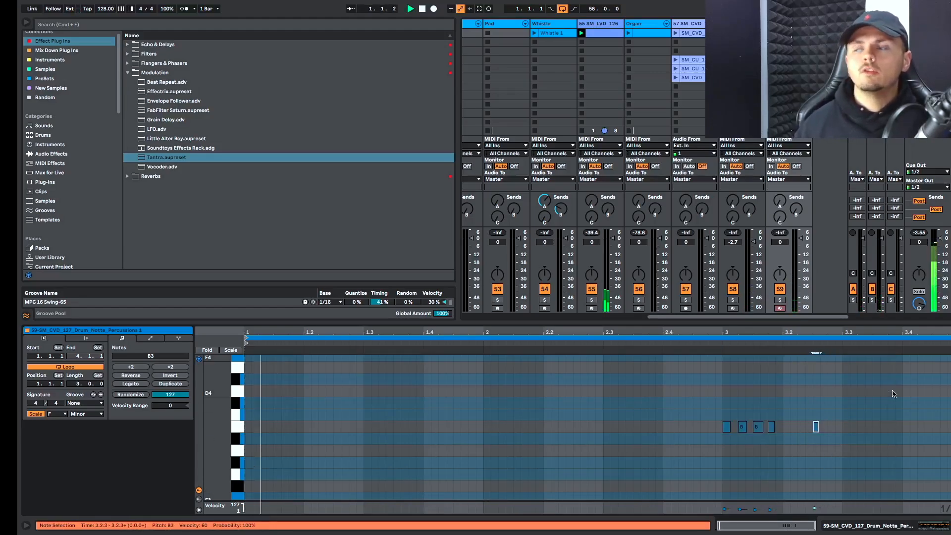
left_click(781, 300)
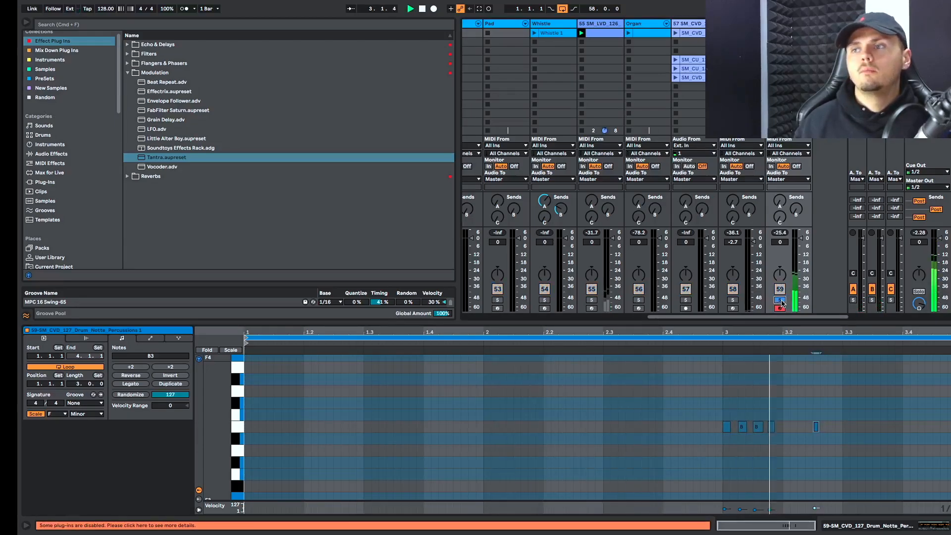
left_click(780, 301)
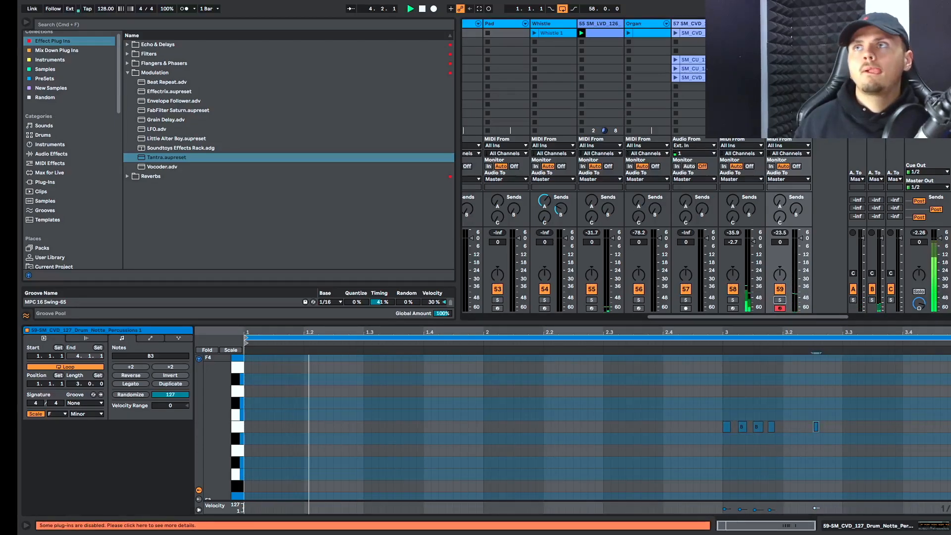
Extend the percussion clip's loop to a length of 4.0.0, play it, and return to the Simpler device
key("shift+Tab")
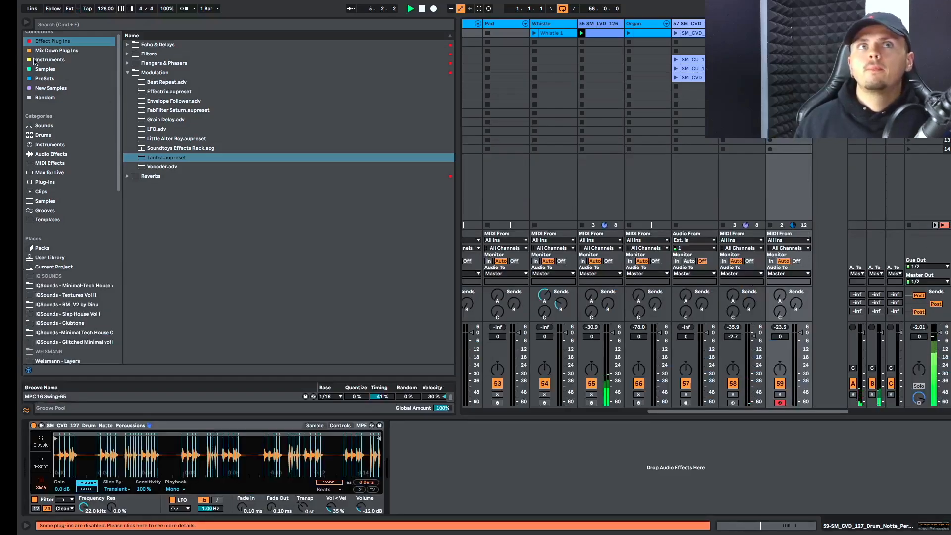
key("space")
key("shift+Tab")
left_click_drag(935, 339, 857, 347)
key("space")
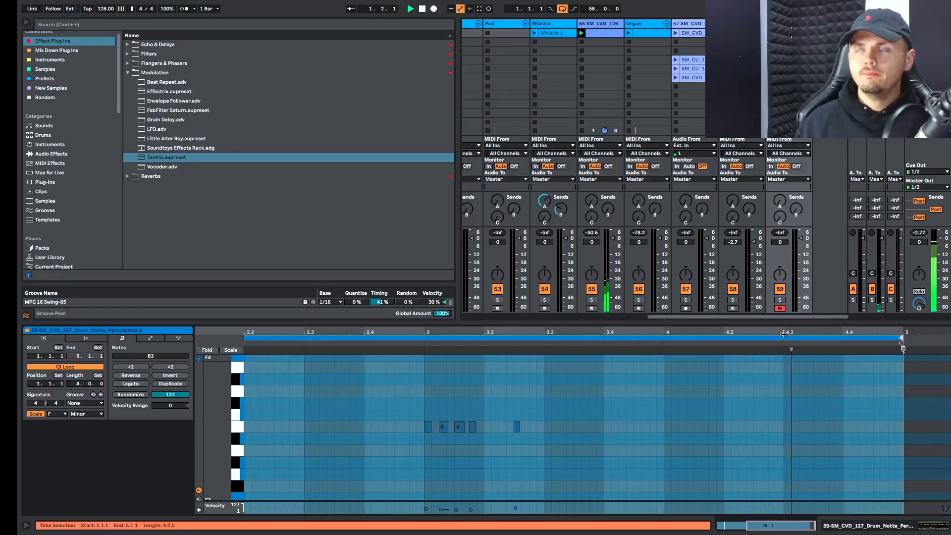
key("shift+Tab")
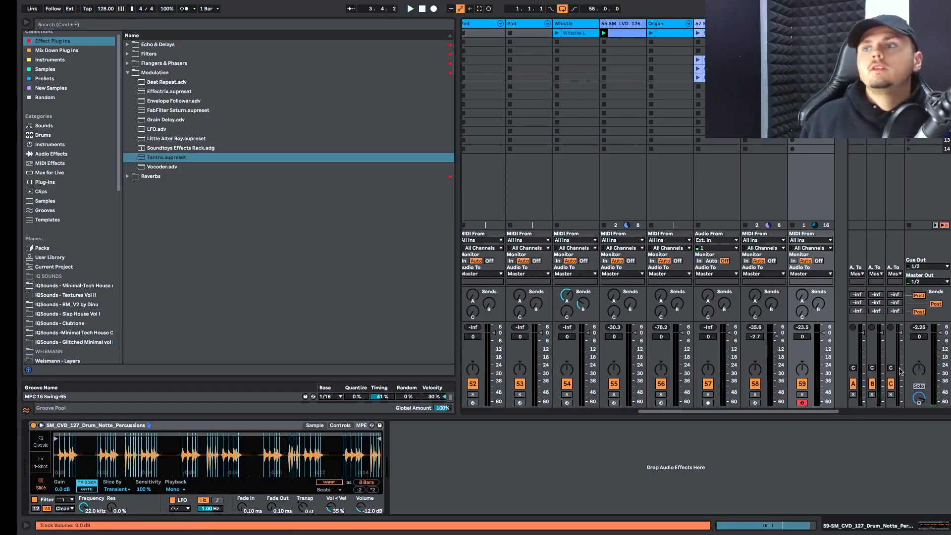
Solo track 59 and set the percussion clip's start and loop position to 3.1.1 with a length of 2.0.0
left_click(802, 395)
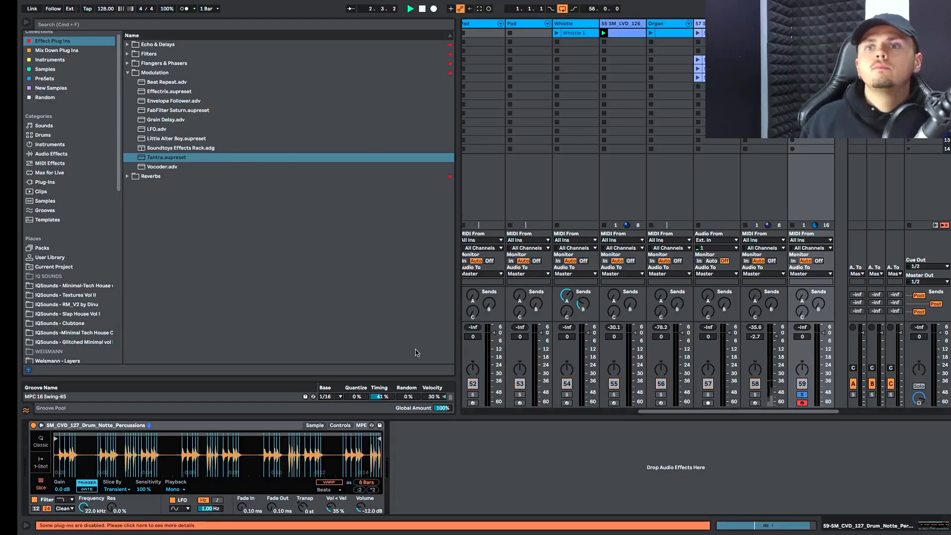
double_click(812, 34)
left_click_drag(246, 344, 424, 347)
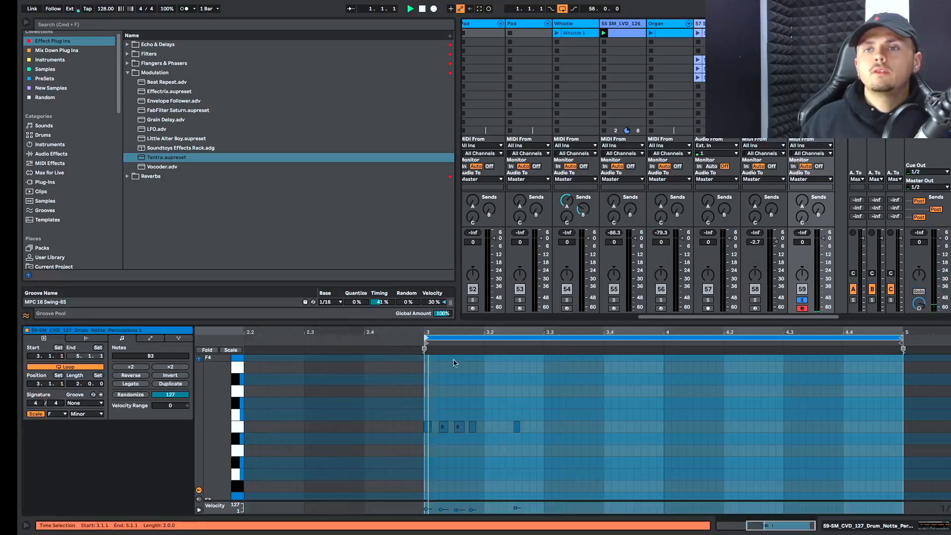
Add the Soundtoys Effects Rack preset to the percussion track and place EchoBoy in the rack
left_click(156, 149)
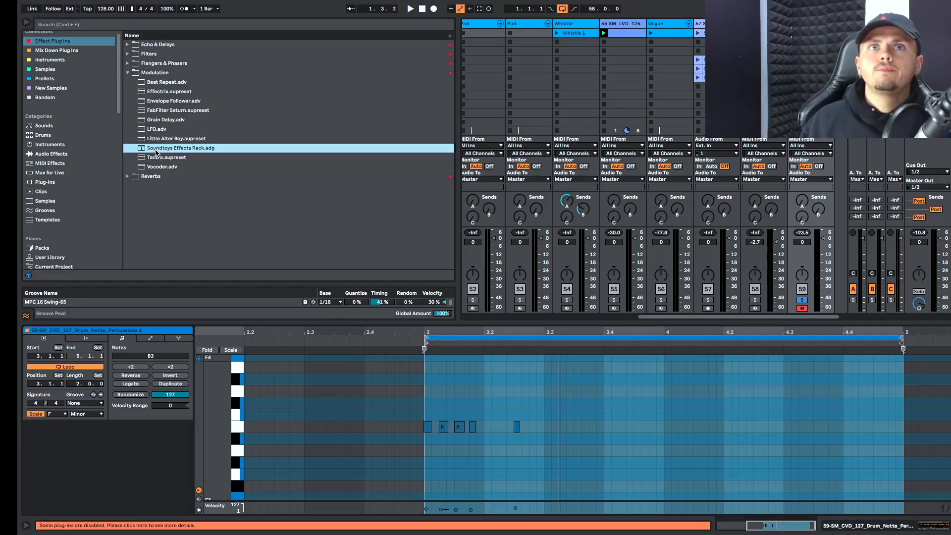
scroll(654, 198, "right", 1)
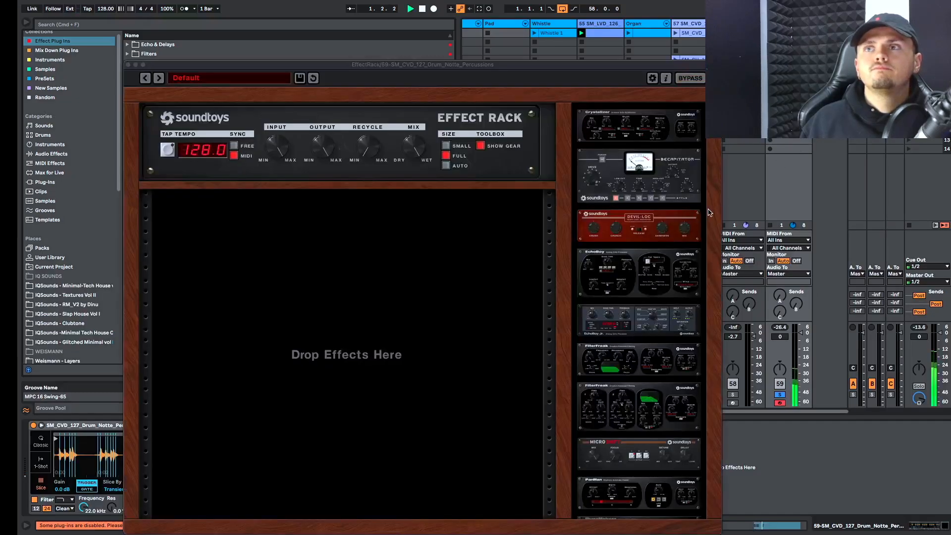
left_click_drag(649, 276, 321, 240)
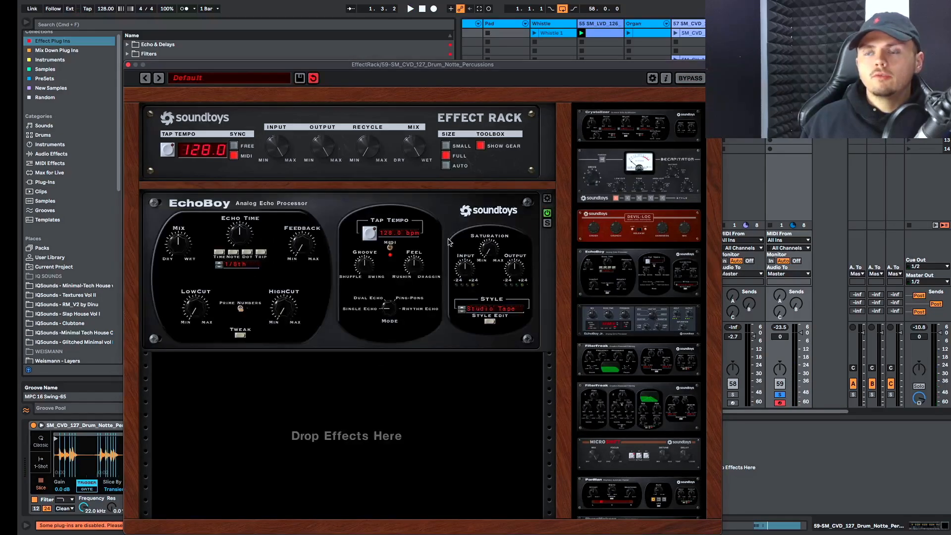
Show EchoBoy's preset controls and try the Ambients Echoes preset from 05 Reverbs & Spaces
left_click(547, 198)
left_click(178, 355)
left_click(221, 359)
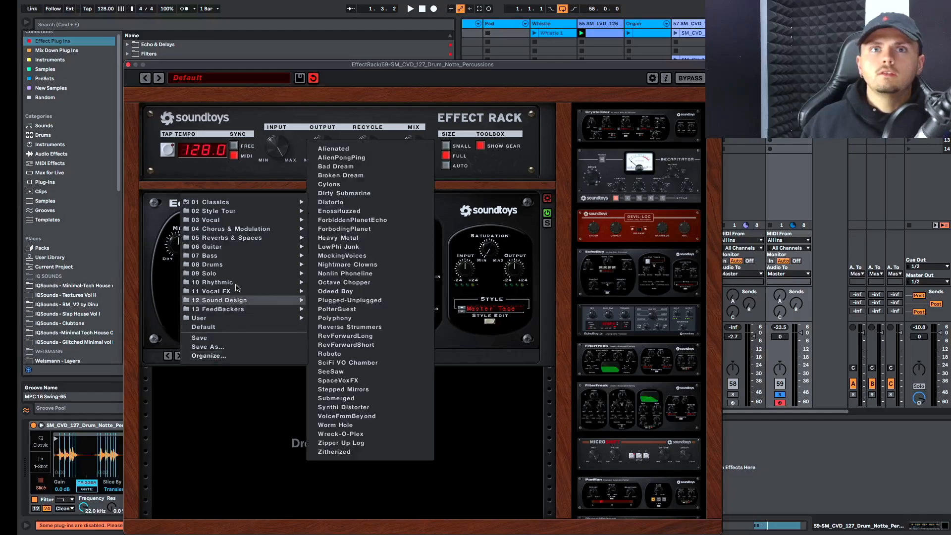
mouse_move(261, 234)
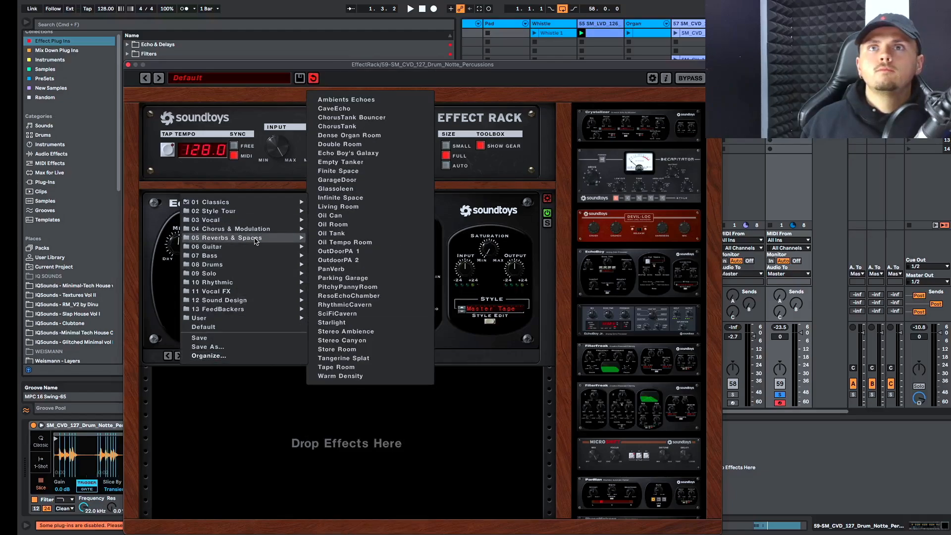
left_click(346, 100)
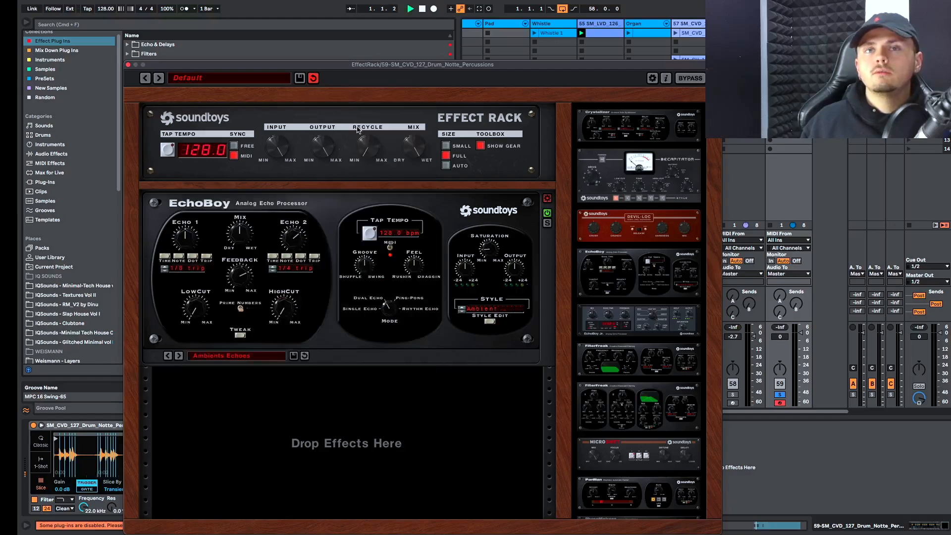
Switch EchoBoy to the Accent Tape Eighths preset and audition it with MIDI tempo sync
left_click(168, 355)
left_click(179, 355)
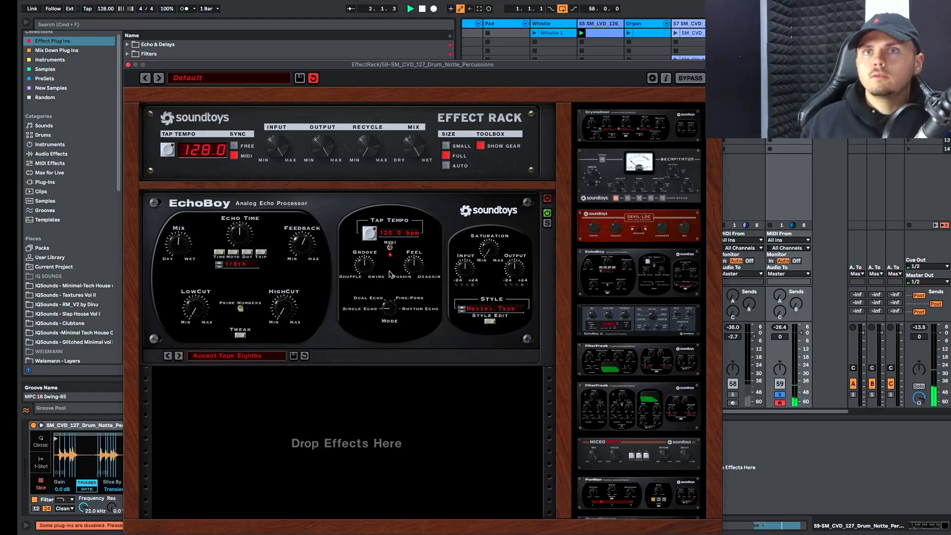
left_click(390, 246)
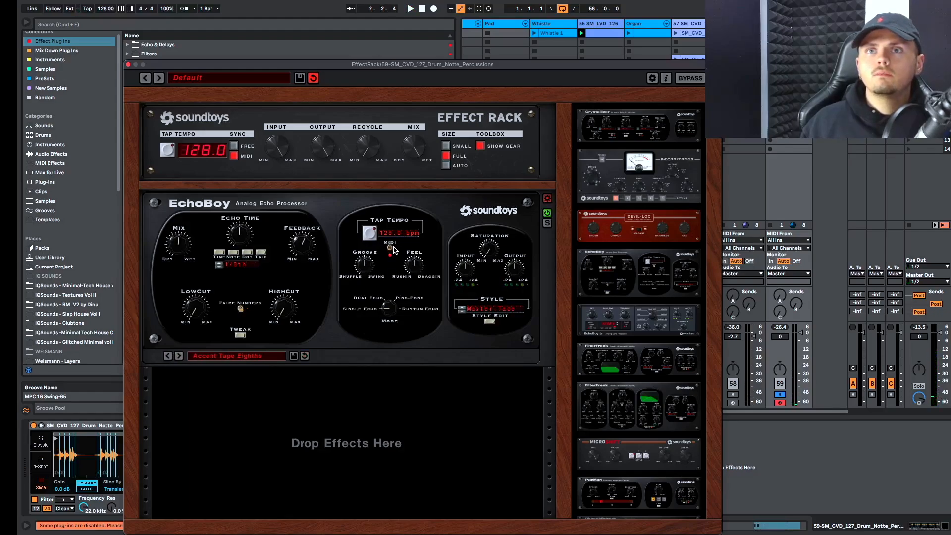
key("space")
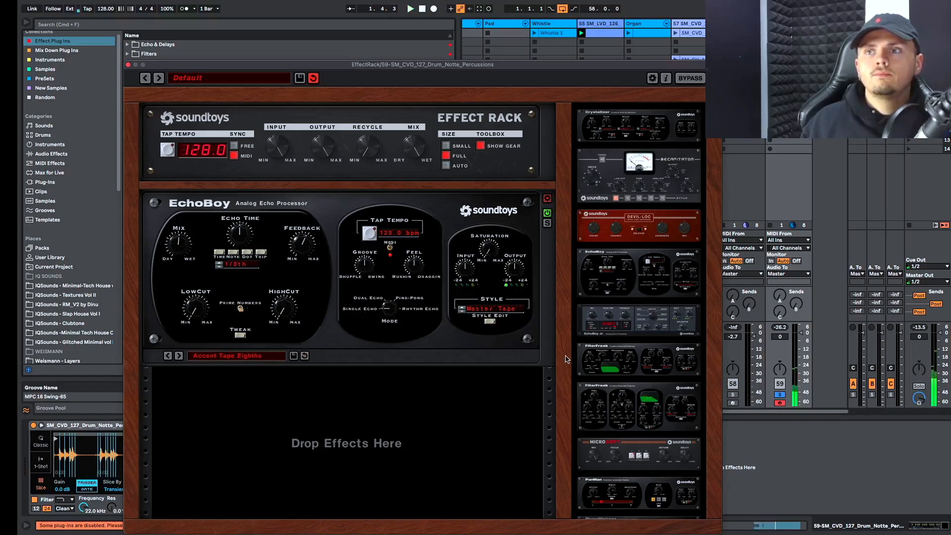
Add PhaseMistress below EchoBoy in the rack and load its One Bar Down preset
scroll(610, 380, "down", 5)
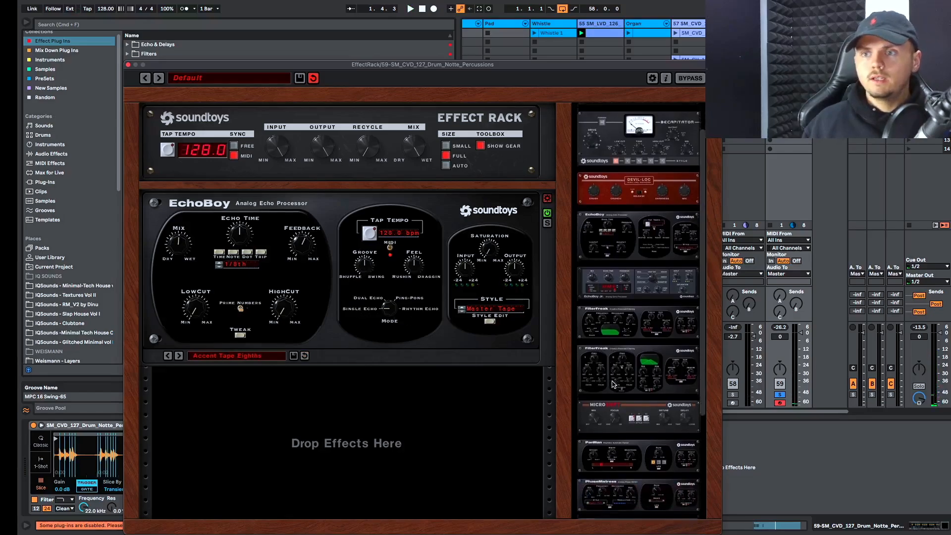
left_click_drag(627, 461, 290, 380)
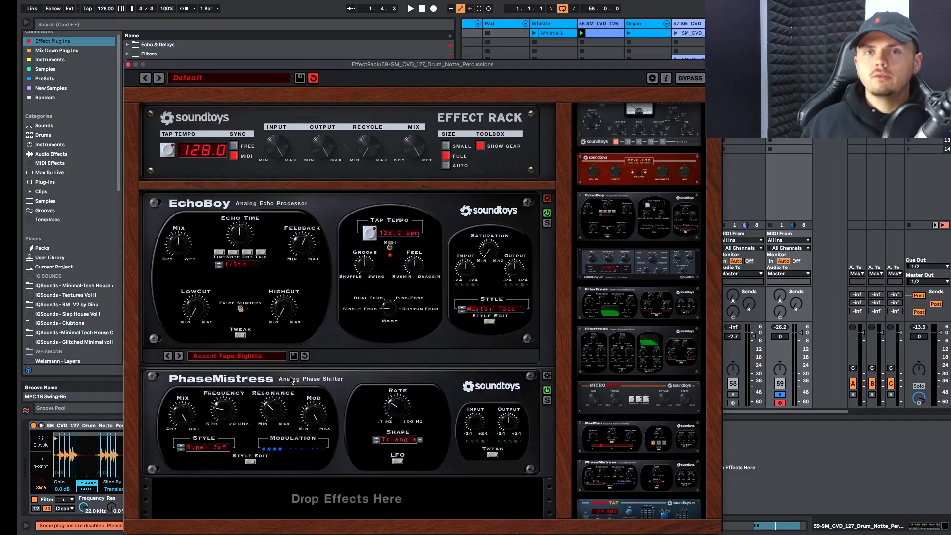
left_click(546, 377)
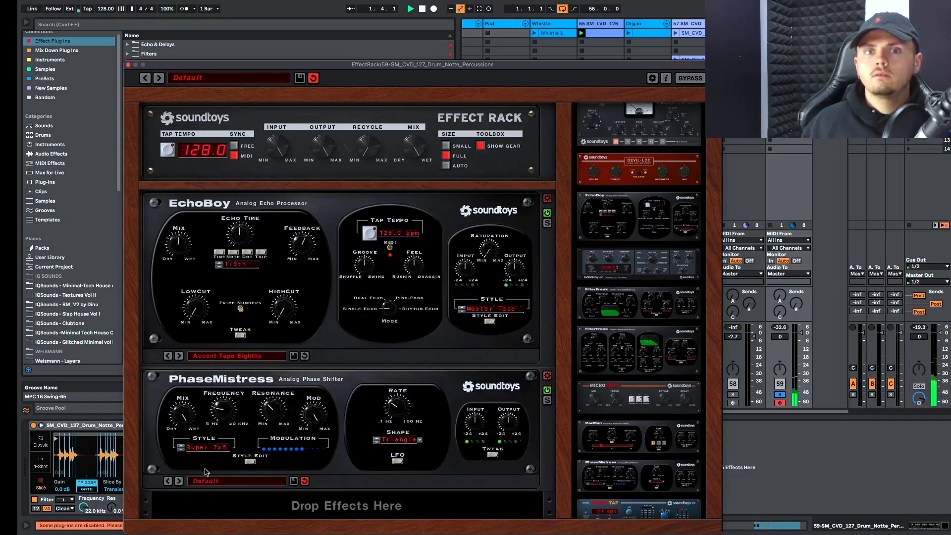
left_click(179, 481)
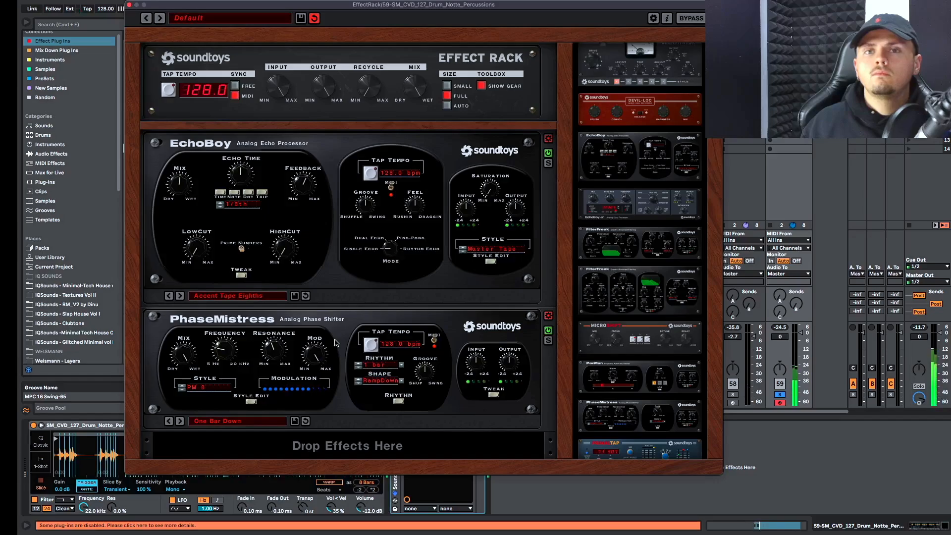
Add Tremolator below PhaseMistress with the Silvertone shape and a 1/16th rhythm
scroll(639, 353, "down", 5)
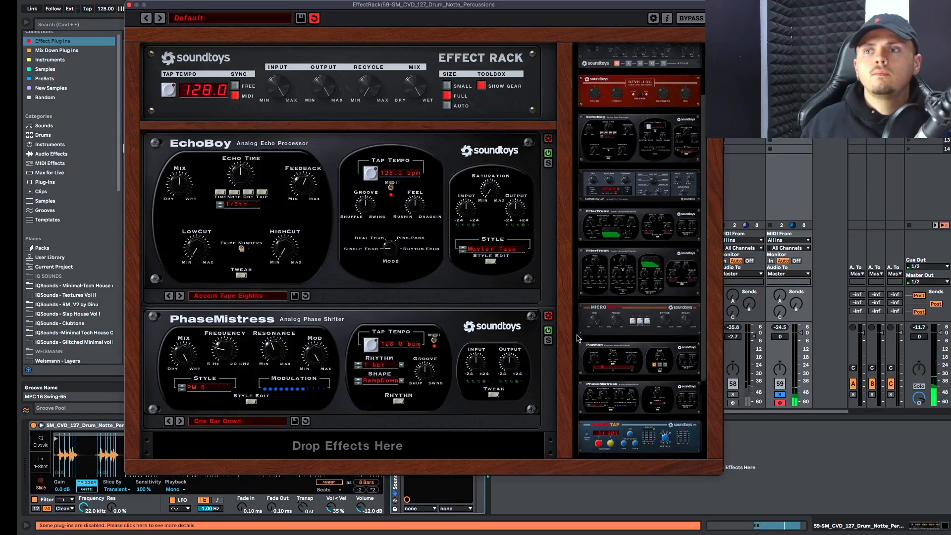
left_click_drag(629, 428, 387, 440)
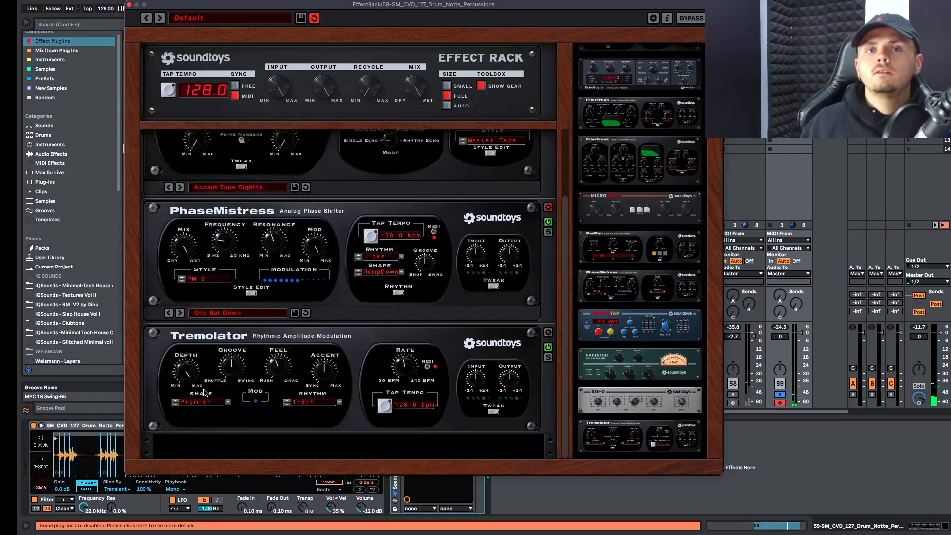
left_click(287, 405)
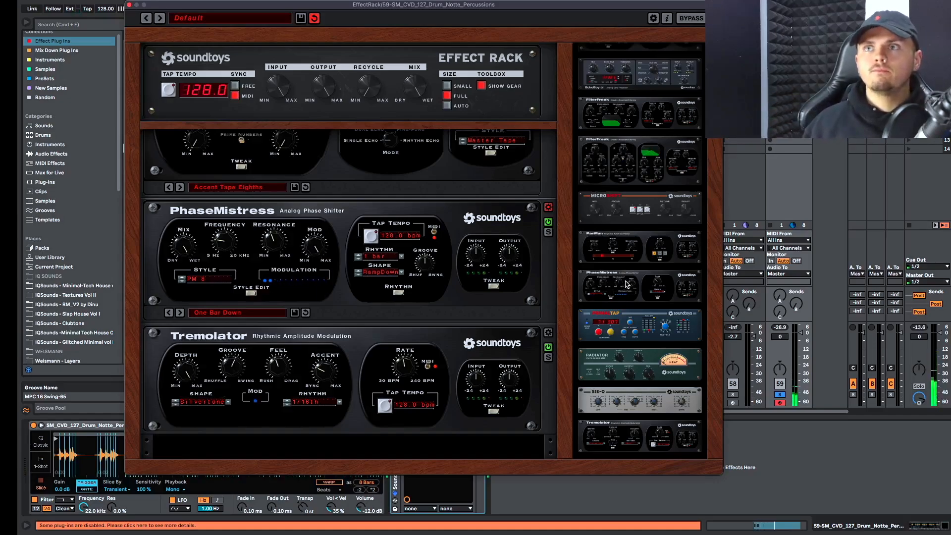
Add the dual-filter FilterFreak below Tremolator and load its Ubby Dubby Step preset
left_click_drag(642, 176, 356, 440)
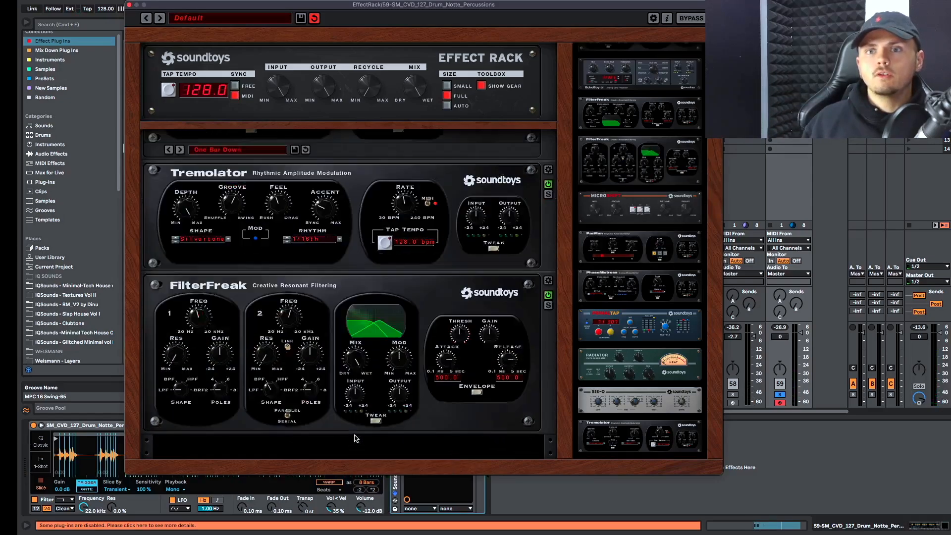
left_click(548, 281)
left_click(180, 424)
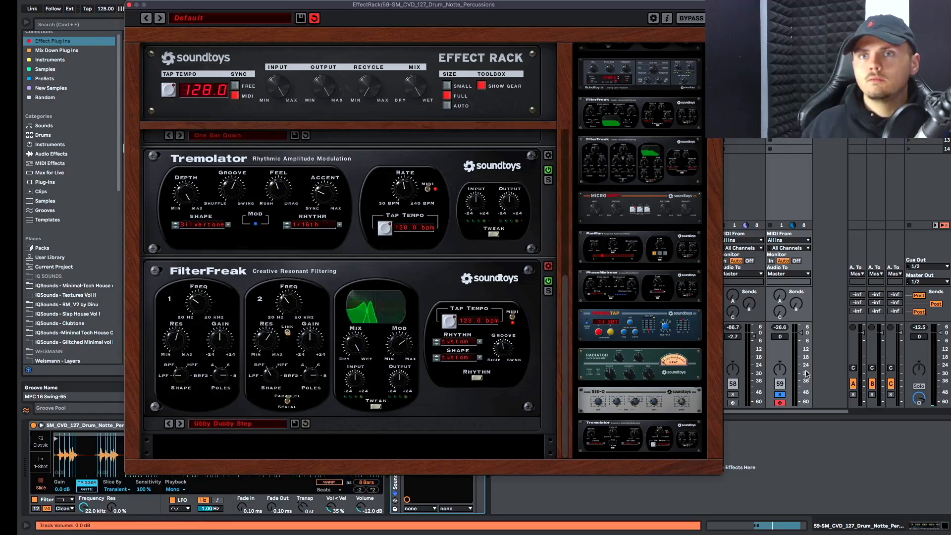
Unsolo the percussion track, close the rack window, and set the clip's loop position to 1.1.1 with a length of 4.0.0
left_click(781, 395)
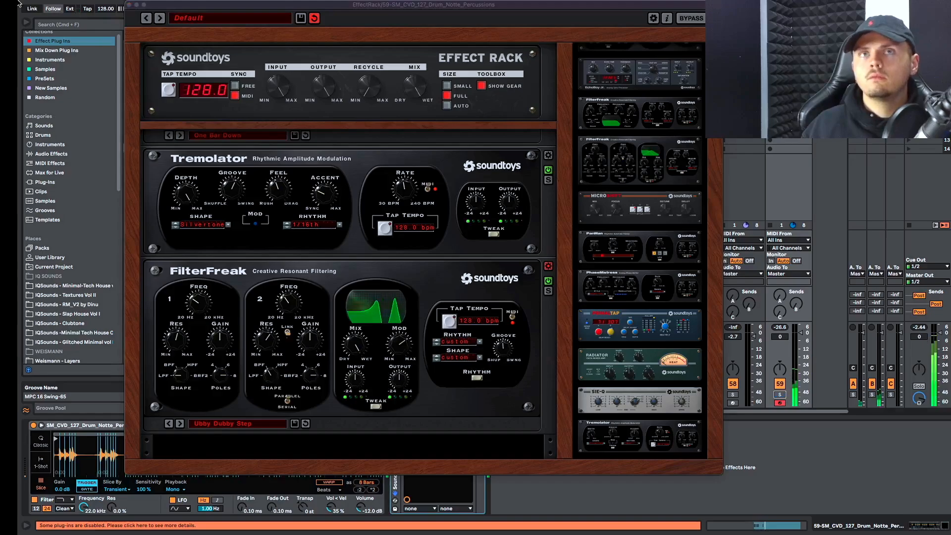
left_click(130, 4)
key("shift+Tab")
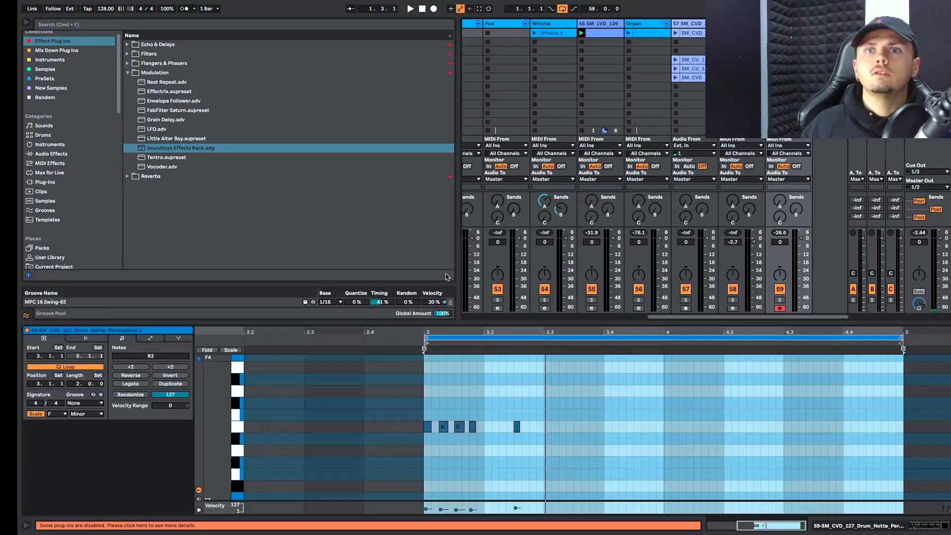
left_click_drag(428, 334, 228, 361)
key("space")
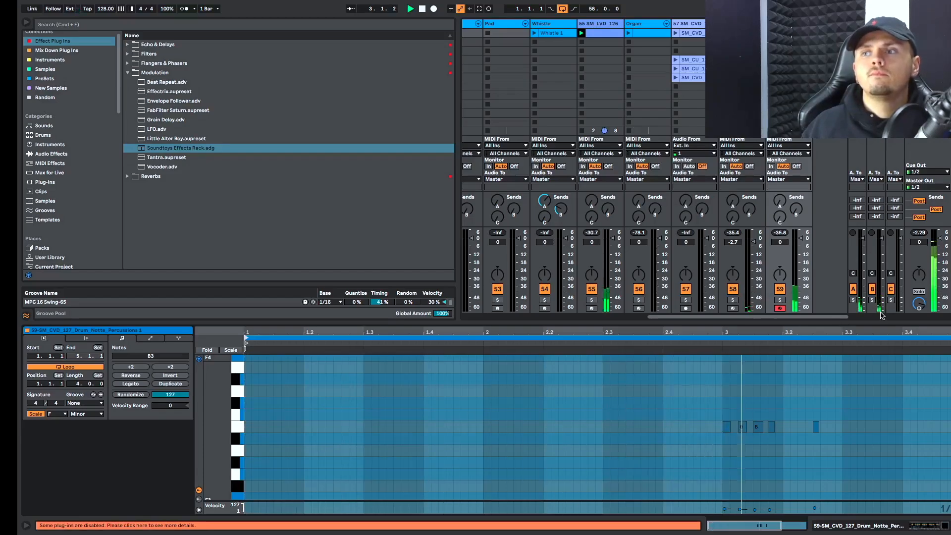
Add SSL X Saturator after the soloed percussion track's effect rack, set its Drive to 4.4 dB, and unsolo the track
left_click(780, 299)
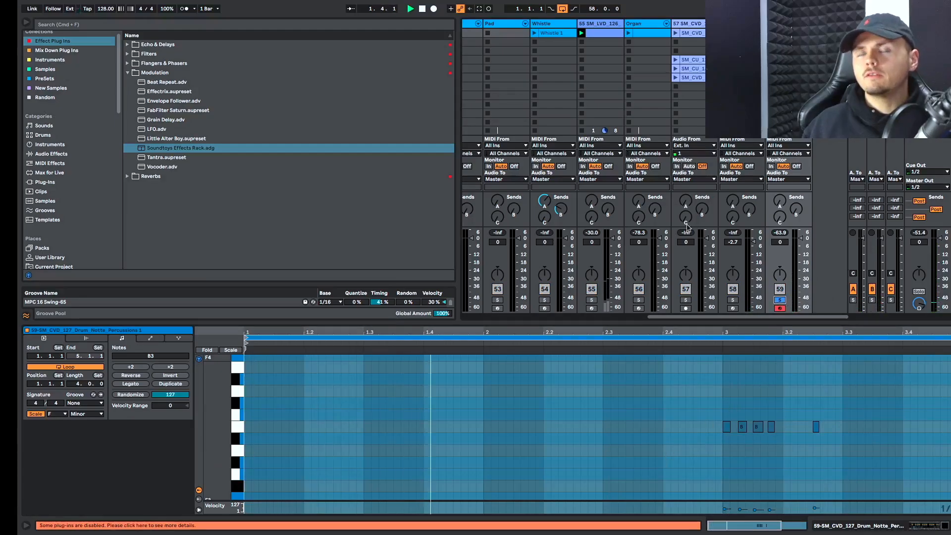
key("shift+Tab")
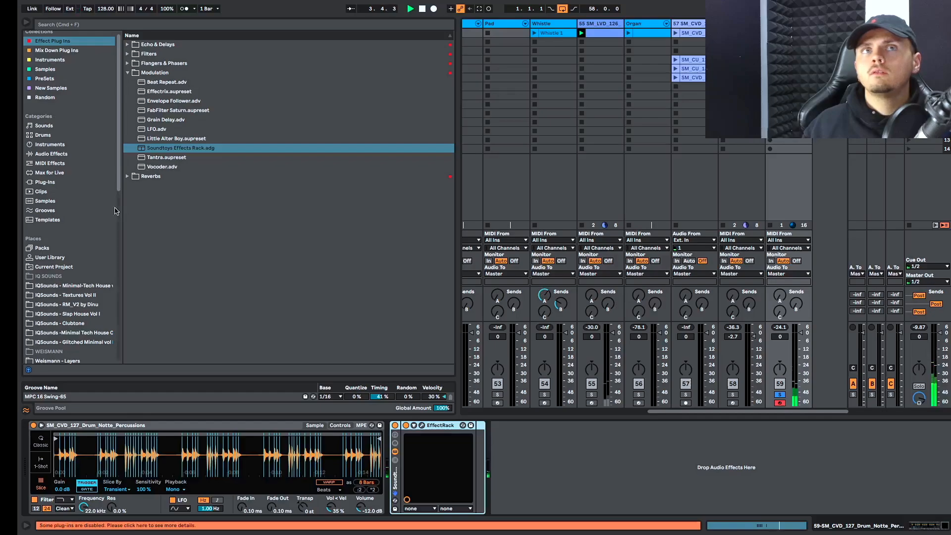
left_click(55, 51)
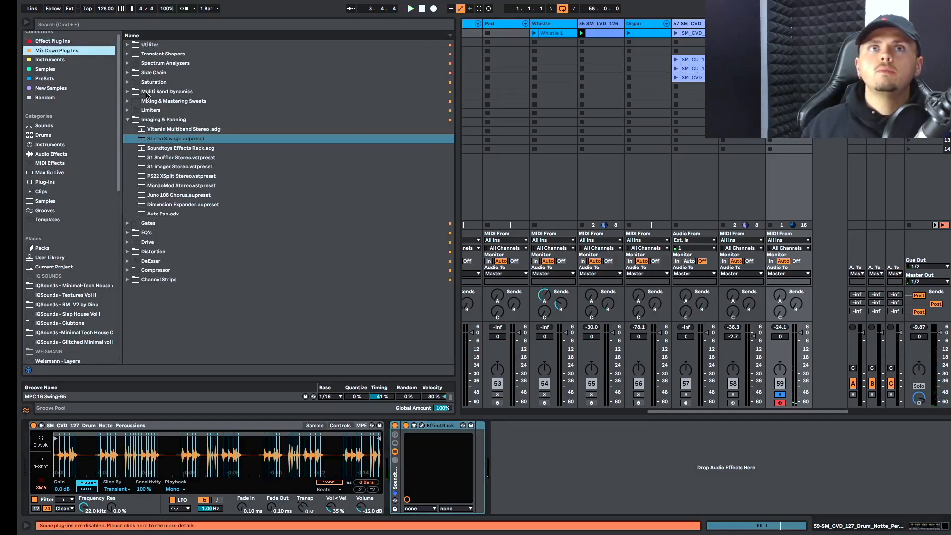
left_click(127, 83)
left_click(156, 91)
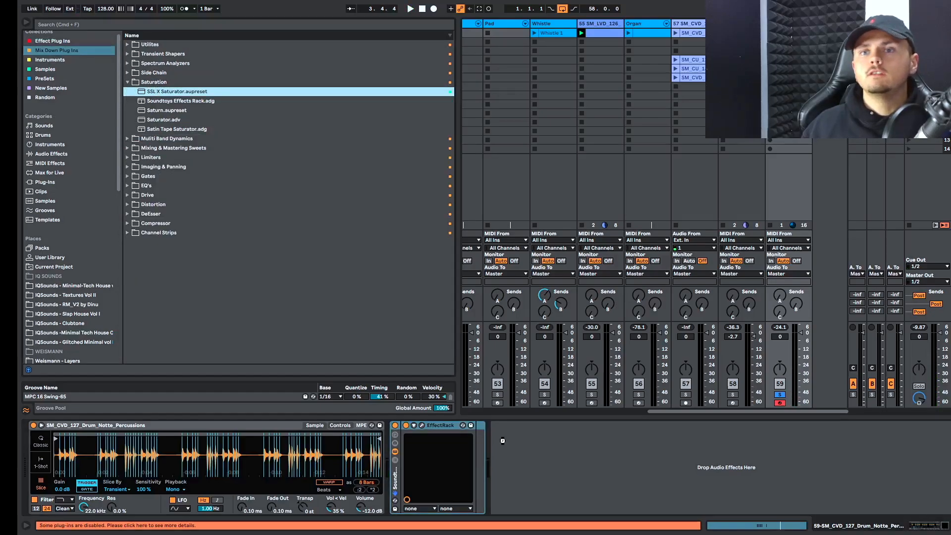
left_click_drag(510, 479, 512, 471)
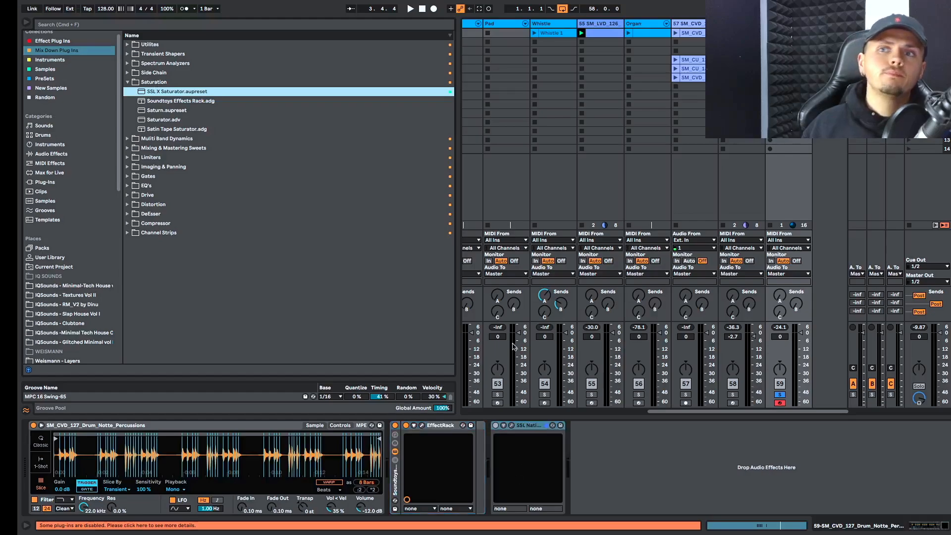
left_click_drag(315, 177, 313, 182)
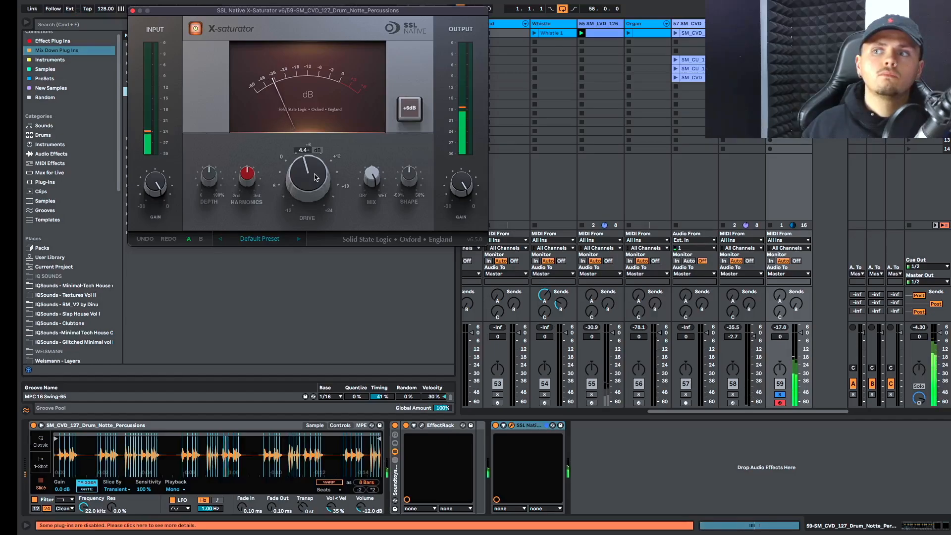
left_click(779, 394)
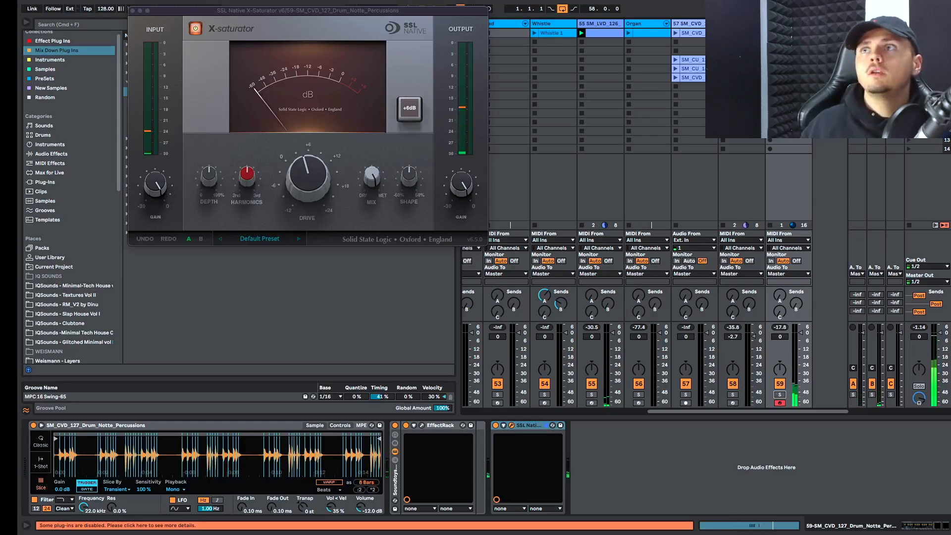
Open the percussion clip and transpose all of its notes up to E4 while auditioning the slices
double_click(789, 33)
left_click_drag(619, 414, 950, 495)
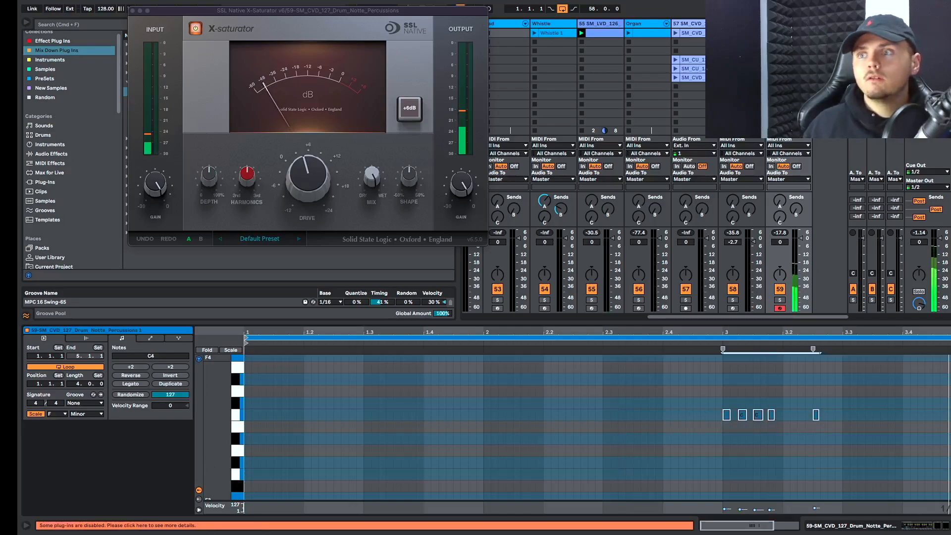
key("Up")
key("Up")
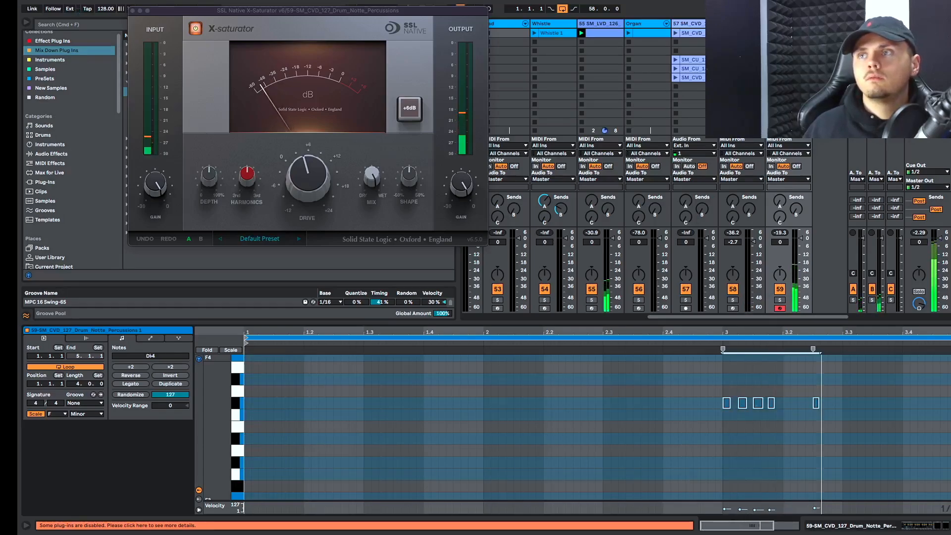
key("Up")
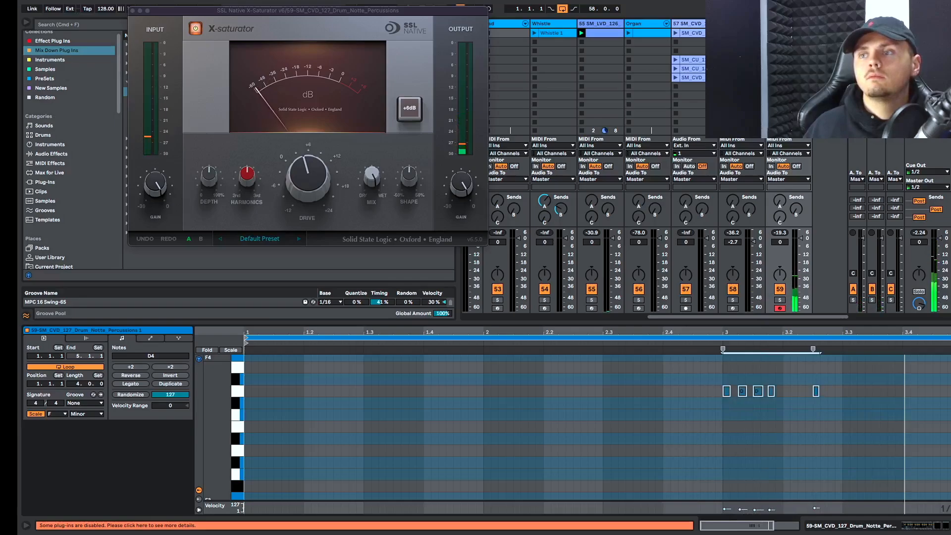
key("Down")
key("Up")
key("Up")
key("Up")
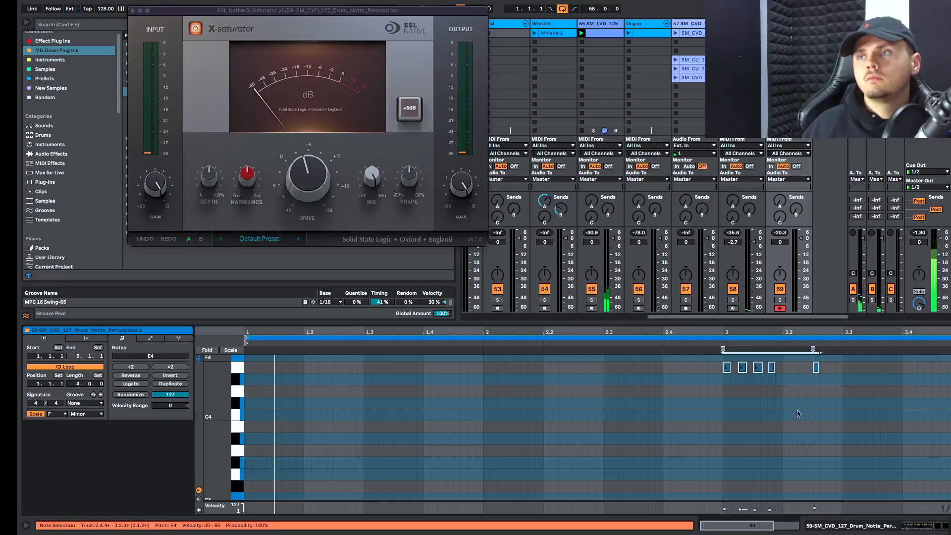
Transpose all the percussion notes up to D5 and play back the clip
left_click(816, 367)
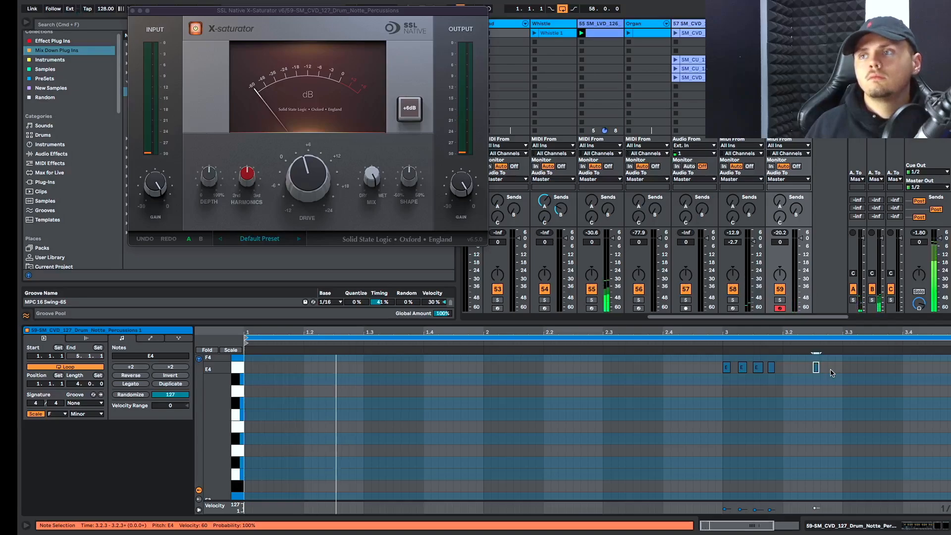
left_click_drag(632, 403, 948, 354)
key("Up")
key("Up")
key("Up")
key("Up")
key("Up")
key("Up")
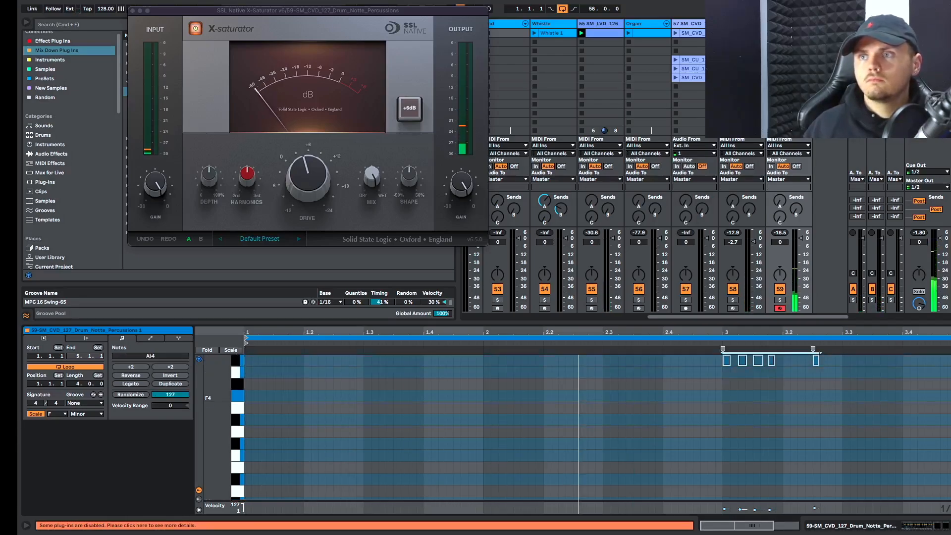
key("Up")
key("Up")
key("Up")
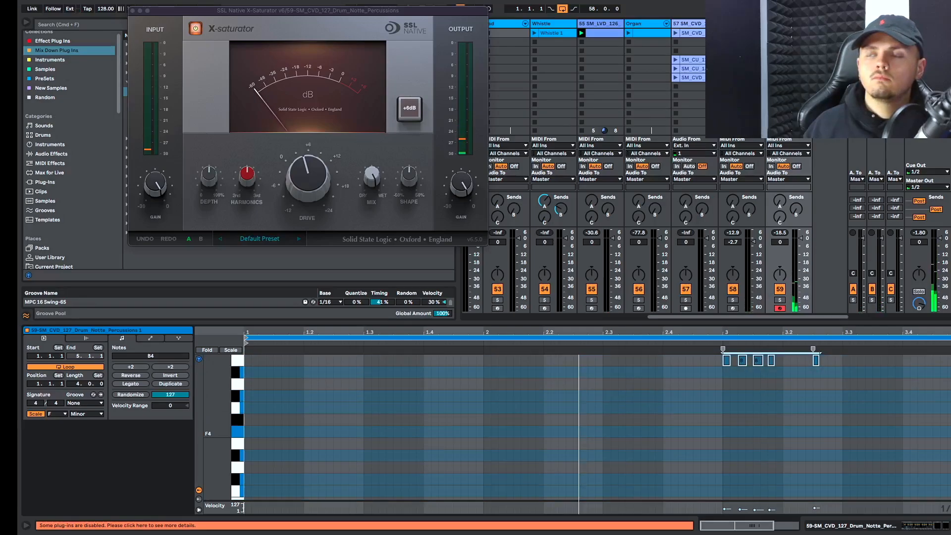
key("Up")
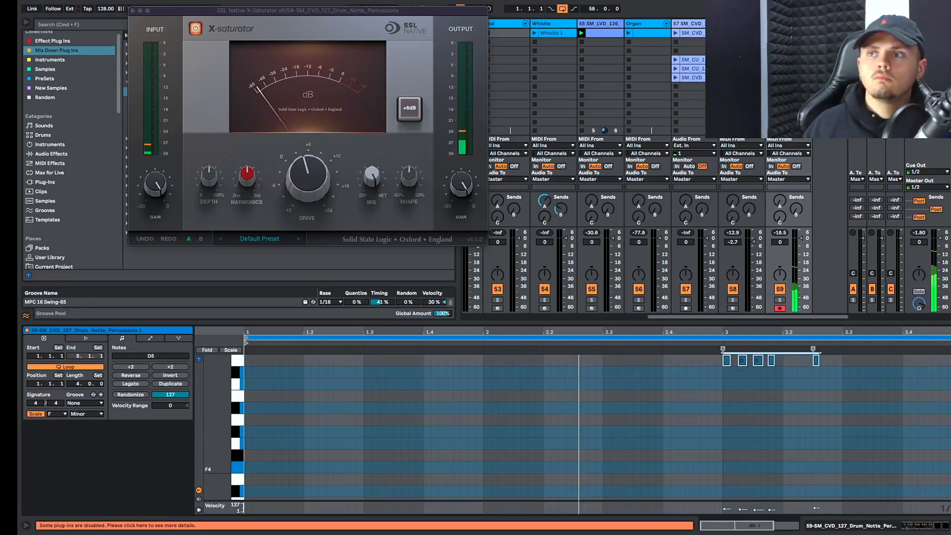
key("space")
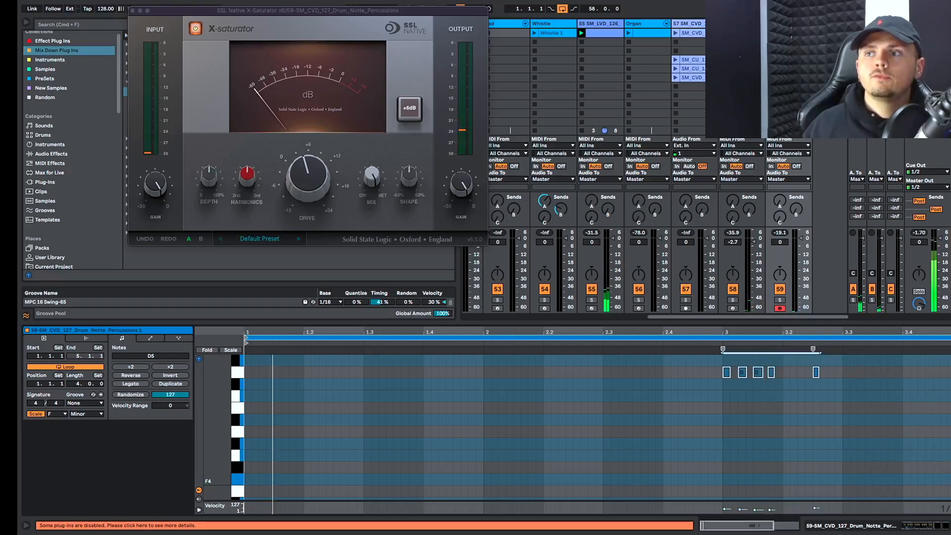
Nudge the clip's last note about a sixteenth earlier and apply the MPC 16 Swing-65 groove
left_click_drag(792, 402, 887, 355)
key("Left")
key("Left")
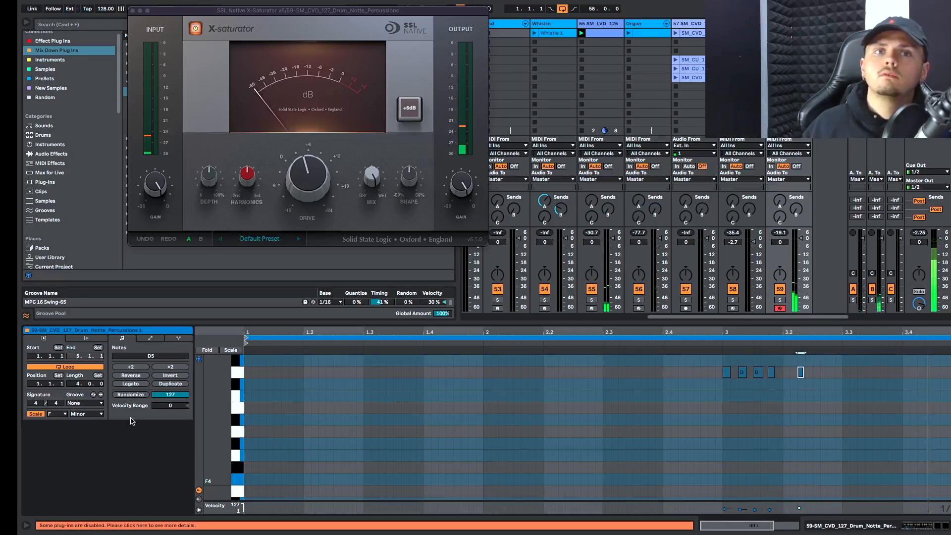
left_click(92, 404)
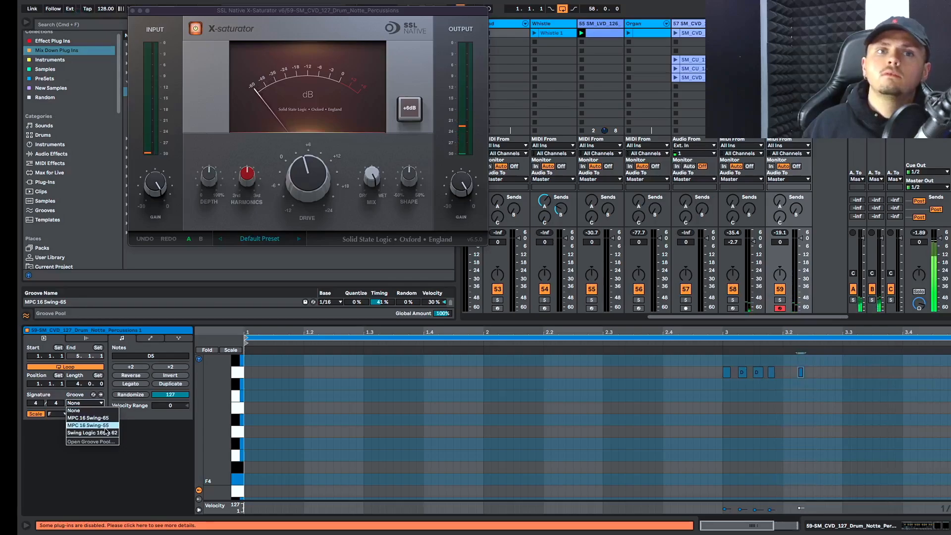
left_click(106, 419)
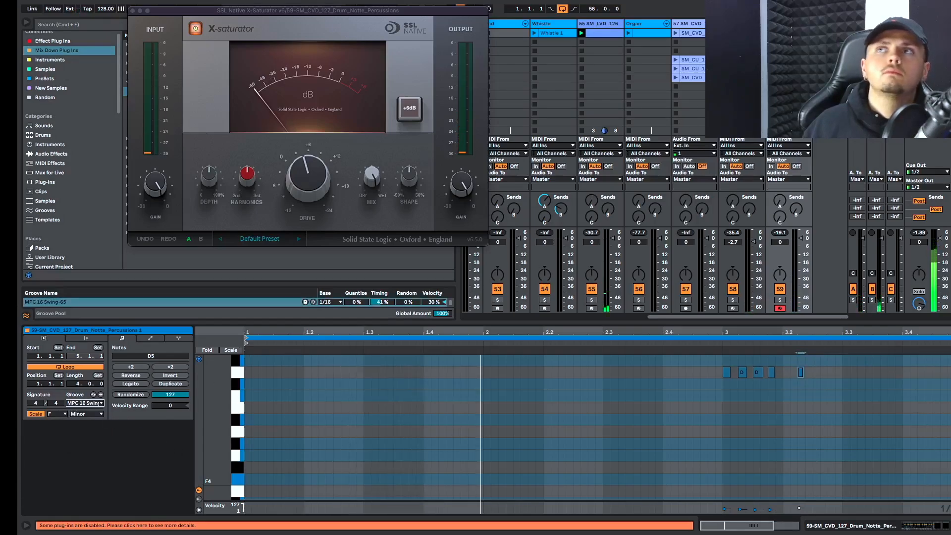
Duplicate the percussion track, then bypass the Soundtoys effect rack on the copy and arm it
left_click(789, 96)
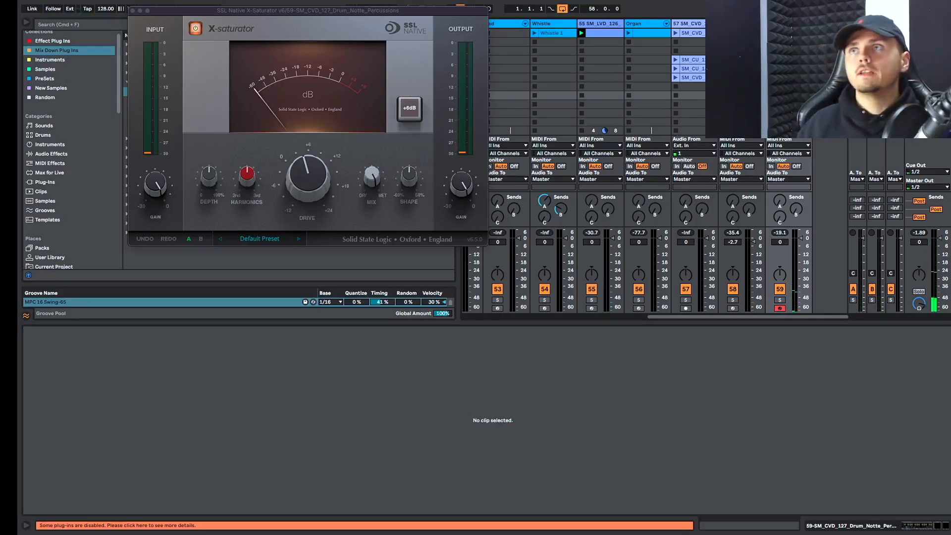
key("super+d")
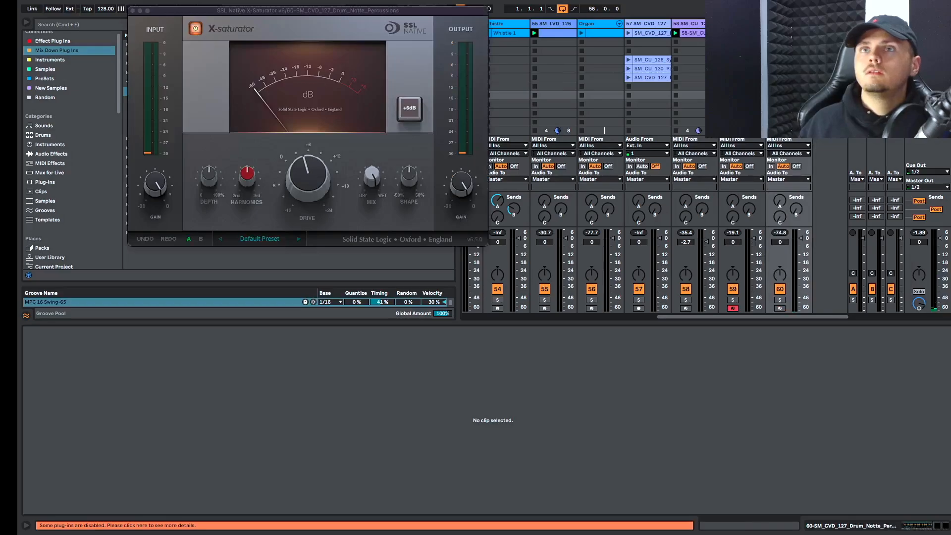
key("shift+Tab")
left_click(395, 426)
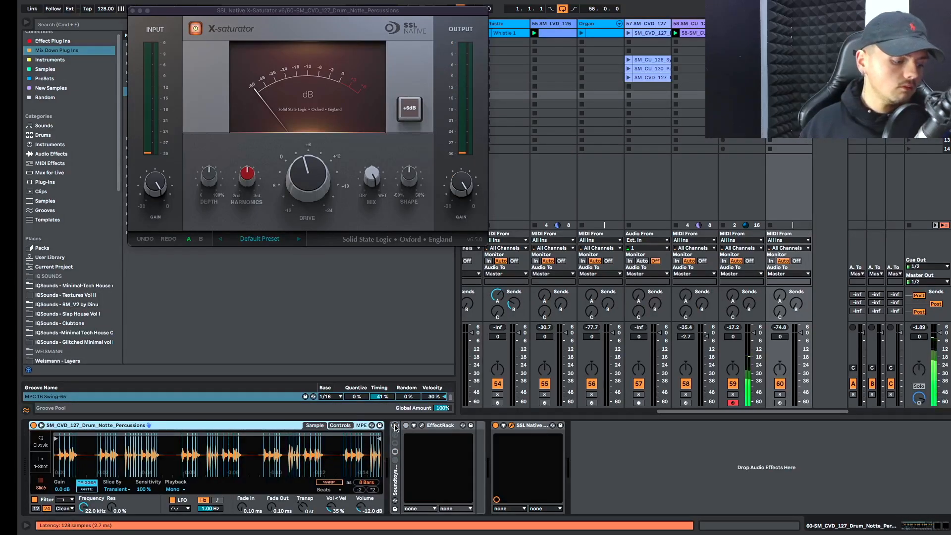
left_click(779, 402)
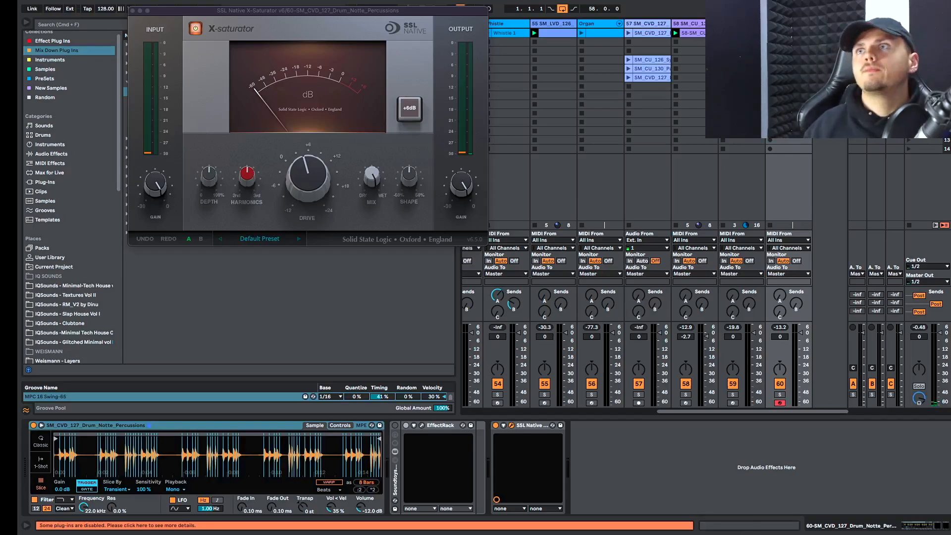
Create a MIDI clip in the duplicated track's first slot and insert a sixteenth-length C1 note at 1.1.1
double_click(788, 34)
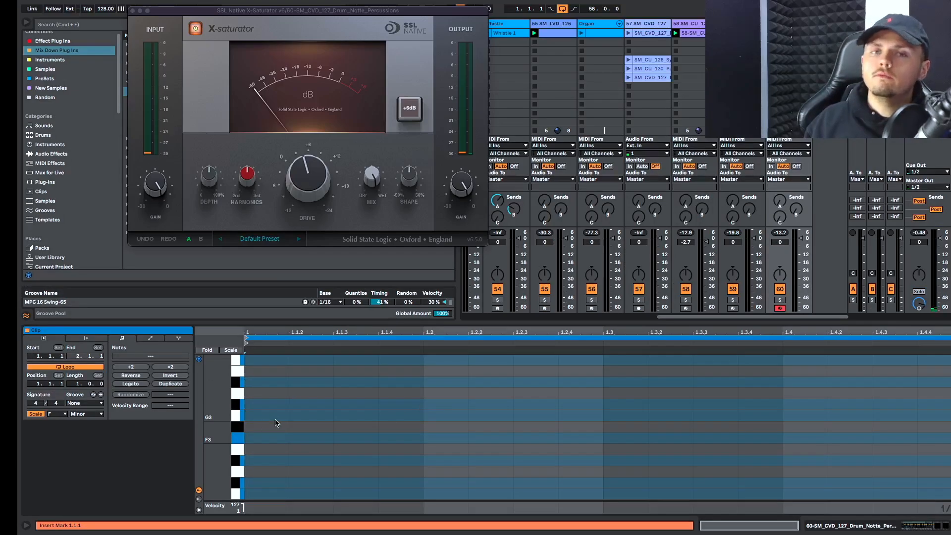
scroll(276, 422, "down", 10)
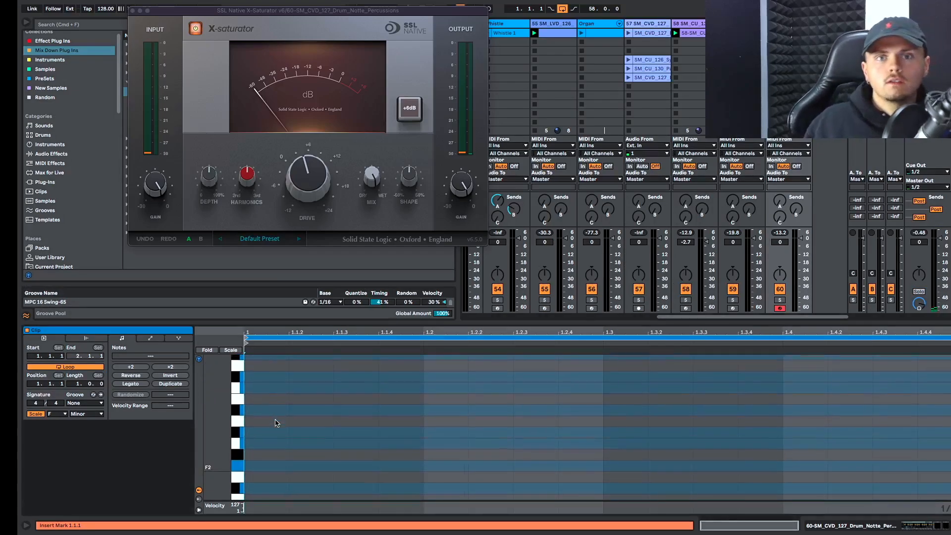
scroll(239, 440, "down", 3)
left_click(237, 437)
scroll(240, 439, "down", 7)
left_click(241, 442)
scroll(242, 442, "down", 5)
left_click_drag(278, 324, 275, 248)
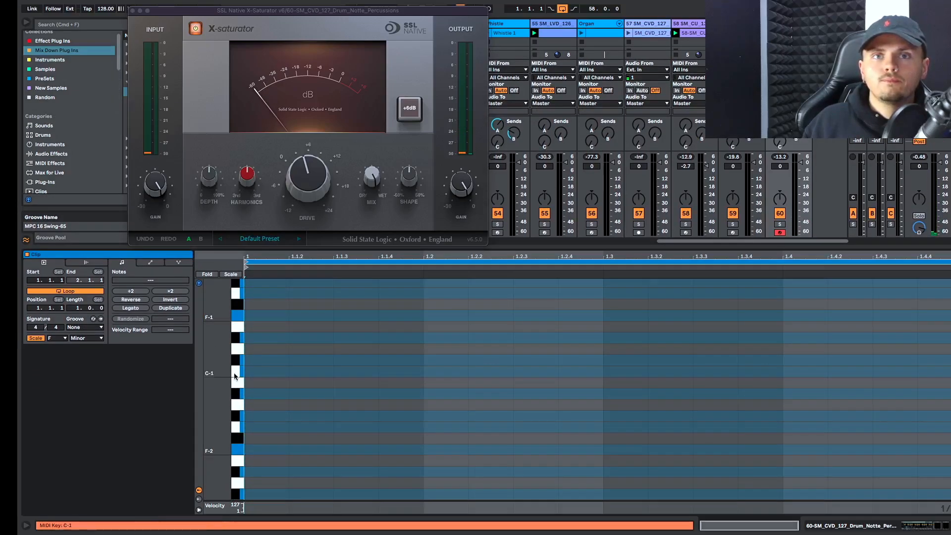
scroll(234, 374, "up", 2)
left_click(236, 360)
scroll(238, 356, "up", 9)
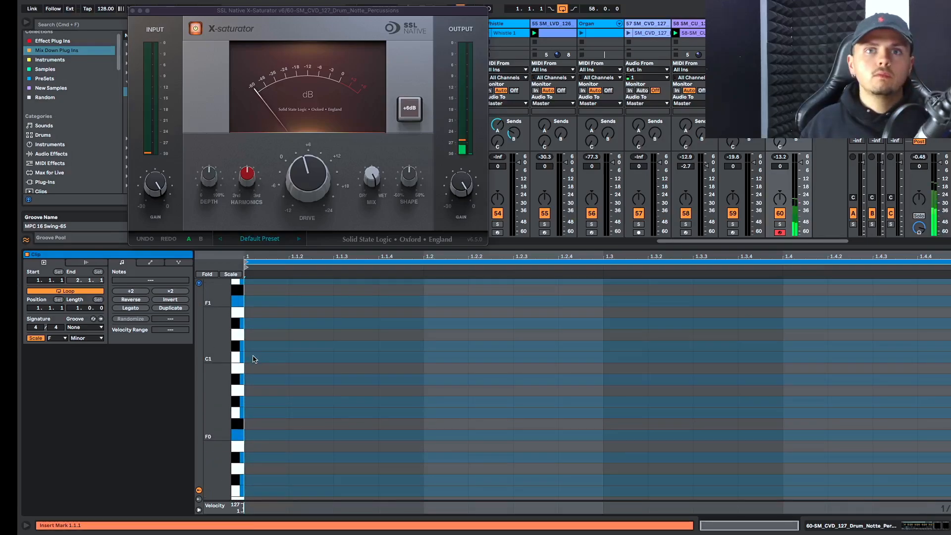
double_click(254, 357)
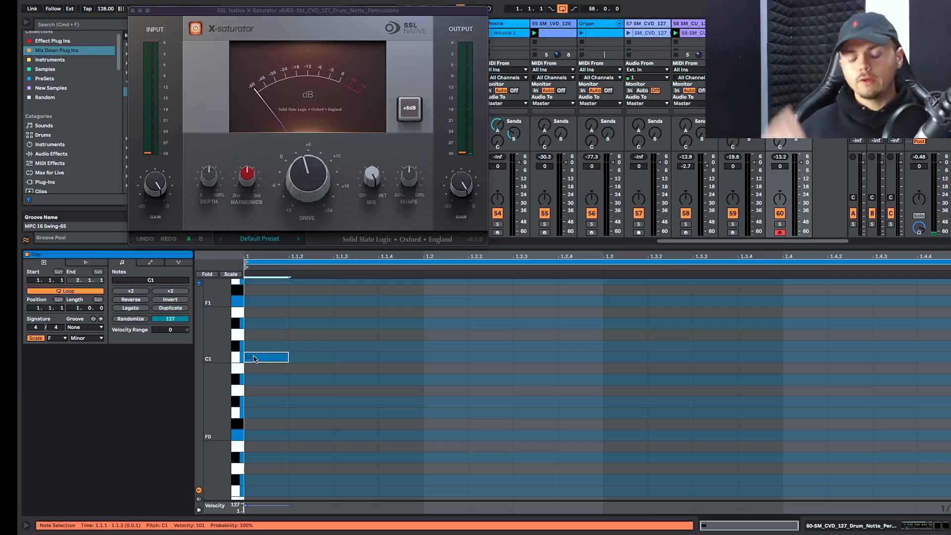
Transpose the new note up to C2 in small steps, auditioning the slices along the way
key("Up")
key("Up")
key("Up")
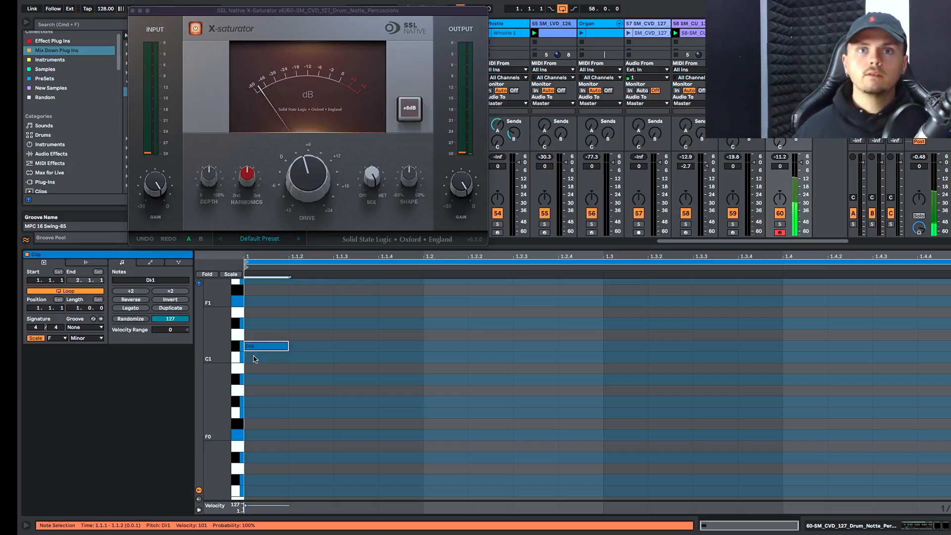
key("Up")
key("Up")
key("Up")
key("Up")
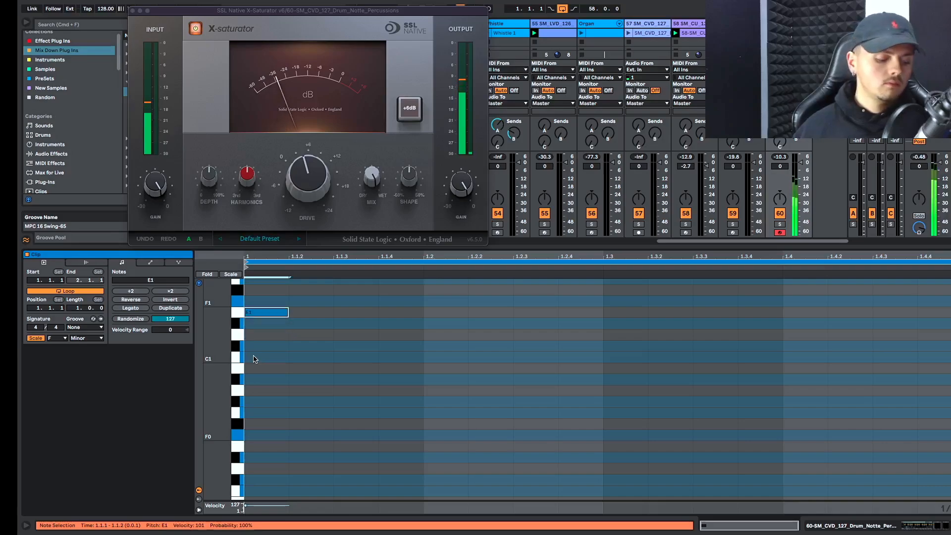
key("Up")
key("Up")
key("Up")
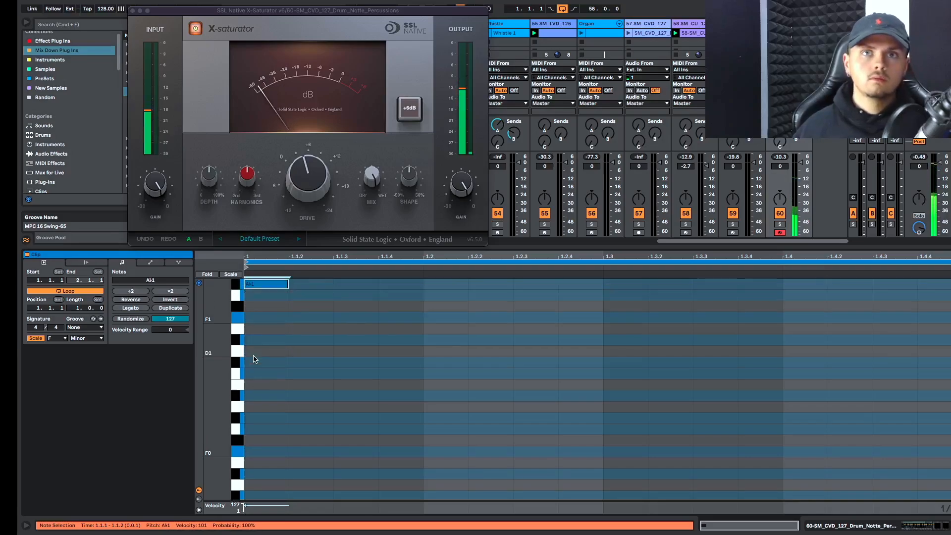
key("Up")
key("Up")
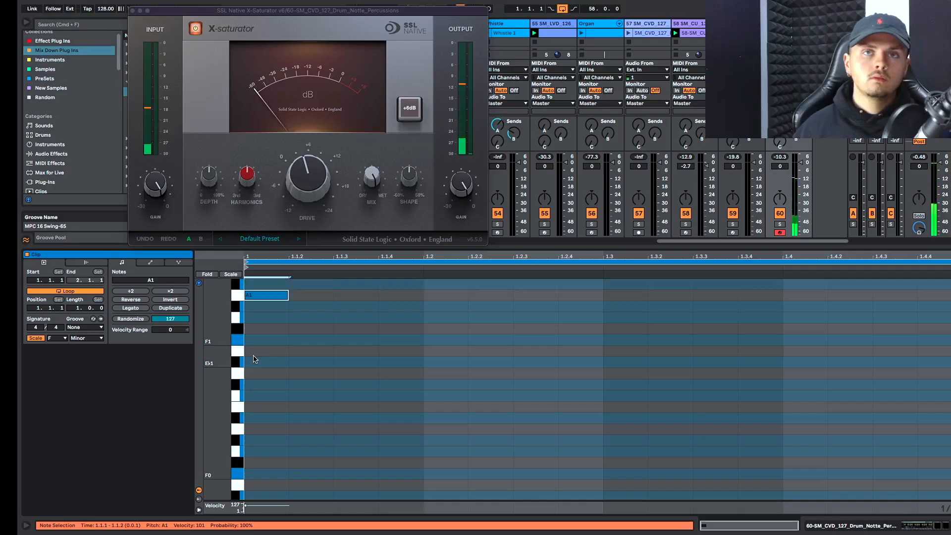
key("Down")
key("Up")
key("Up")
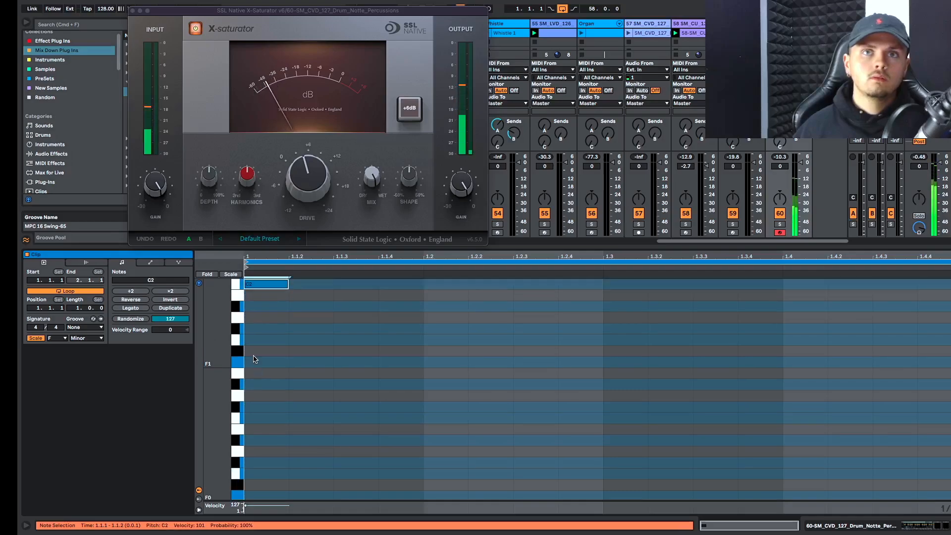
Deactivate the C2 note as a marker and transpose an active copy up to G2, auditioning the slices
key("Down")
key("0")
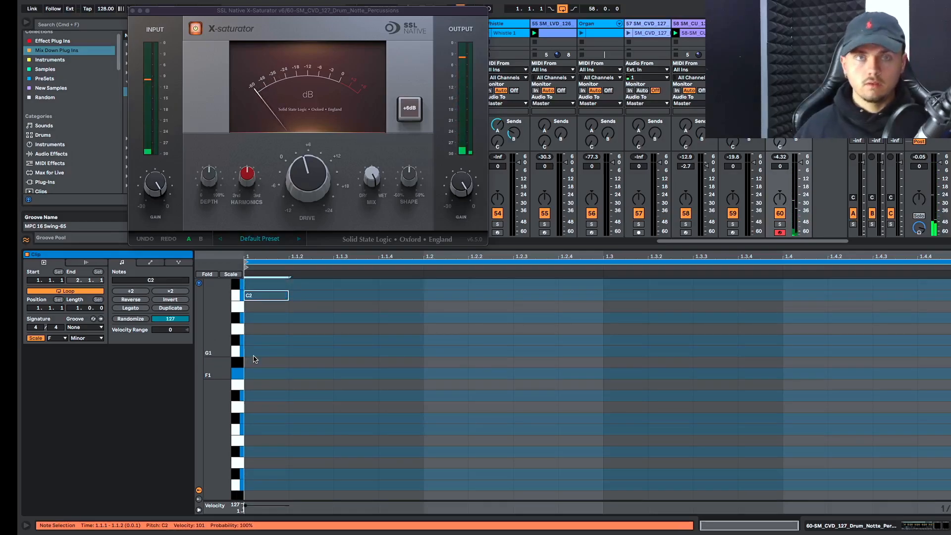
key("Up")
key("Up")
key("Up")
key("Up")
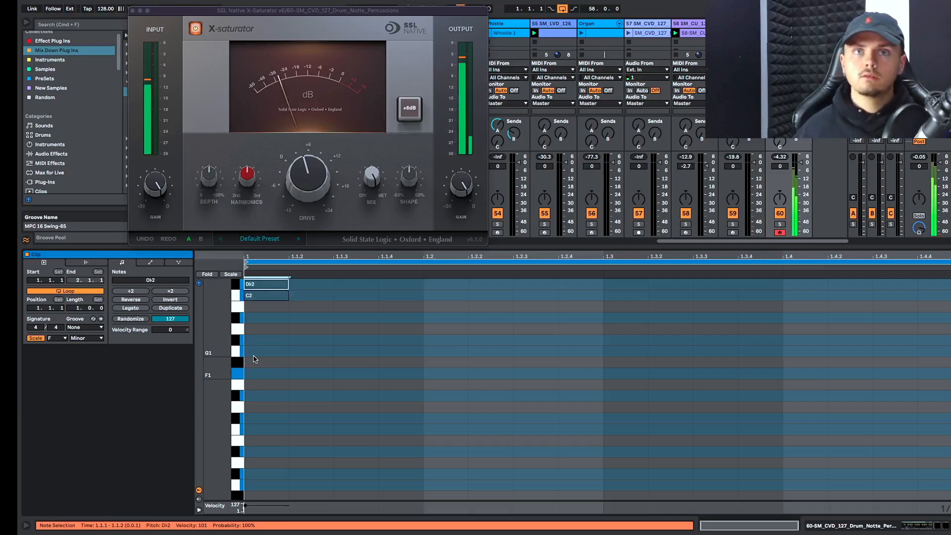
key("Up")
key("Up")
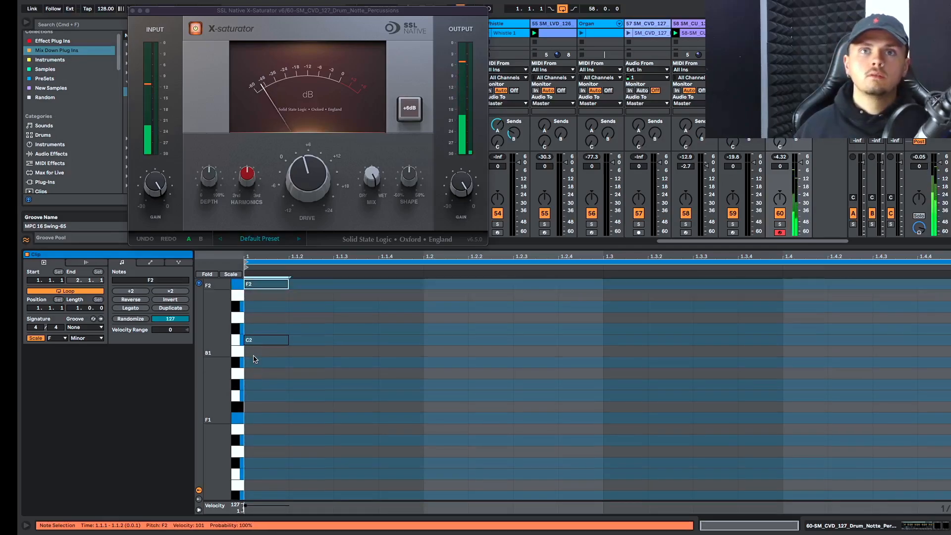
key("Up")
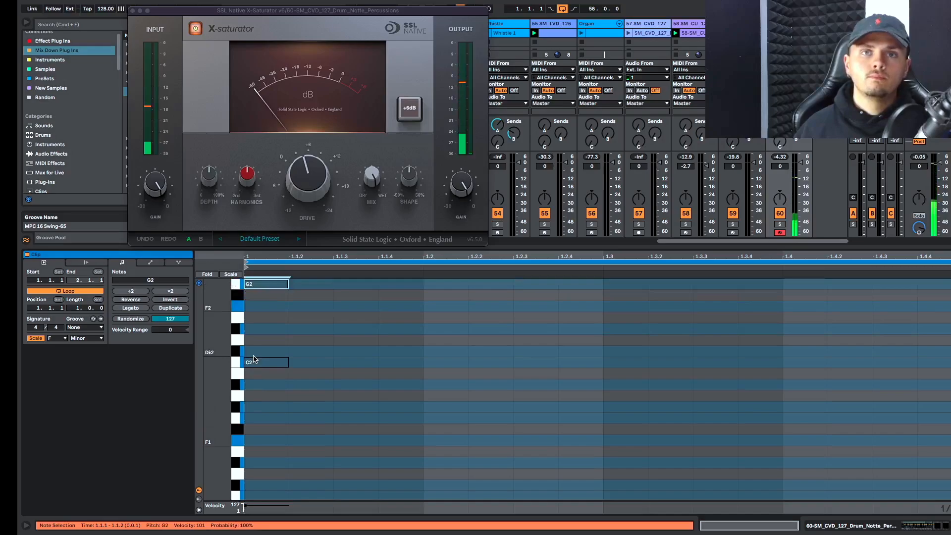
Leave a deactivated marker note at G2 and transpose the active copy up to Db3, auditioning the slices
key("Up")
key("Up")
key("Up")
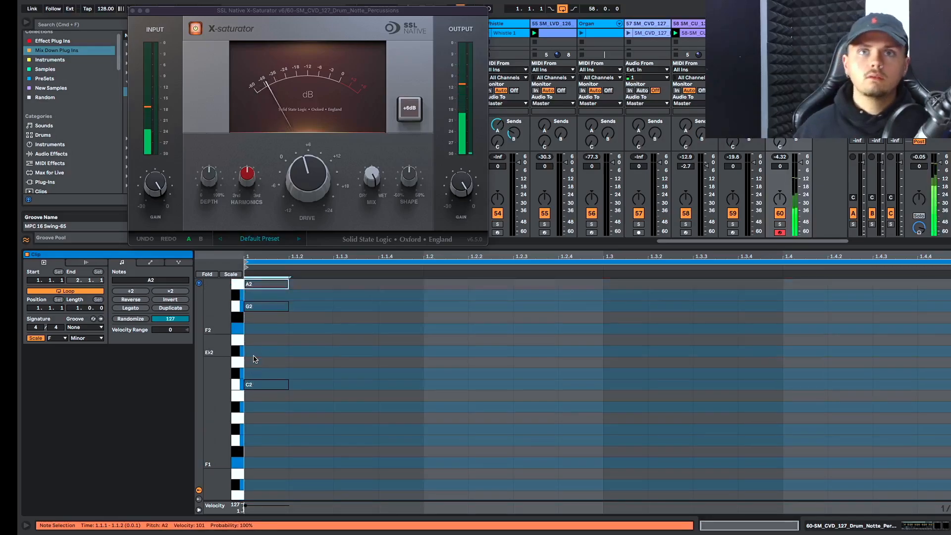
key("Up")
key("Up")
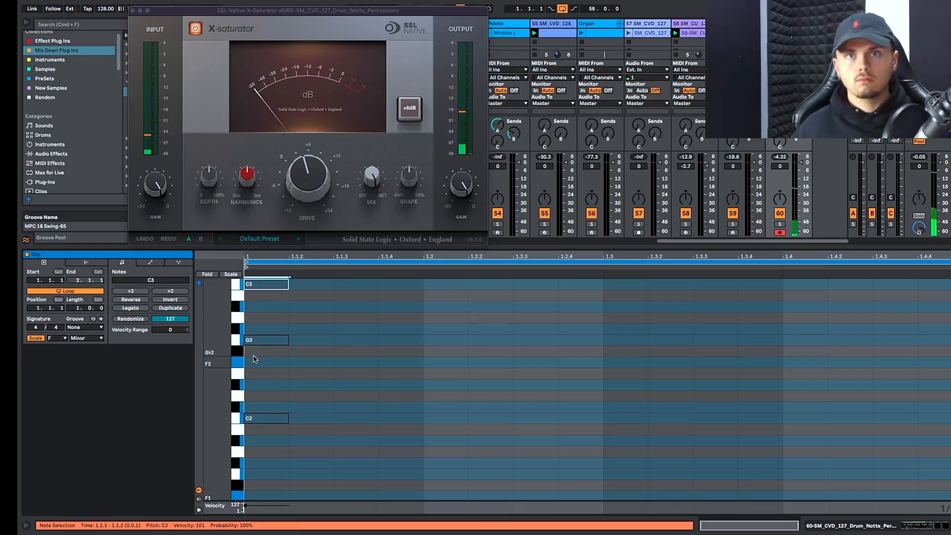
key("Up")
key("Up")
key("Down")
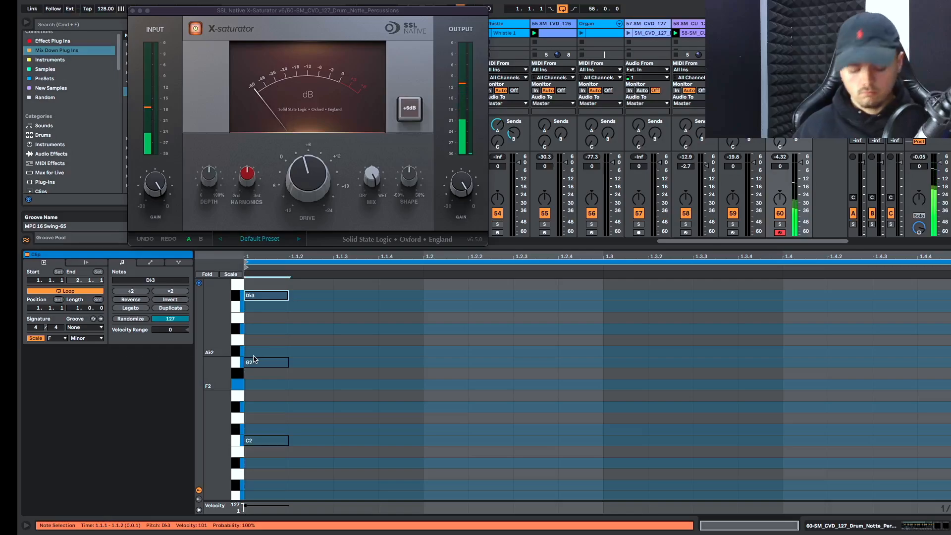
Leave deactivated marker notes at Db3 and D3 and transpose the active copy up to F3
key("Up")
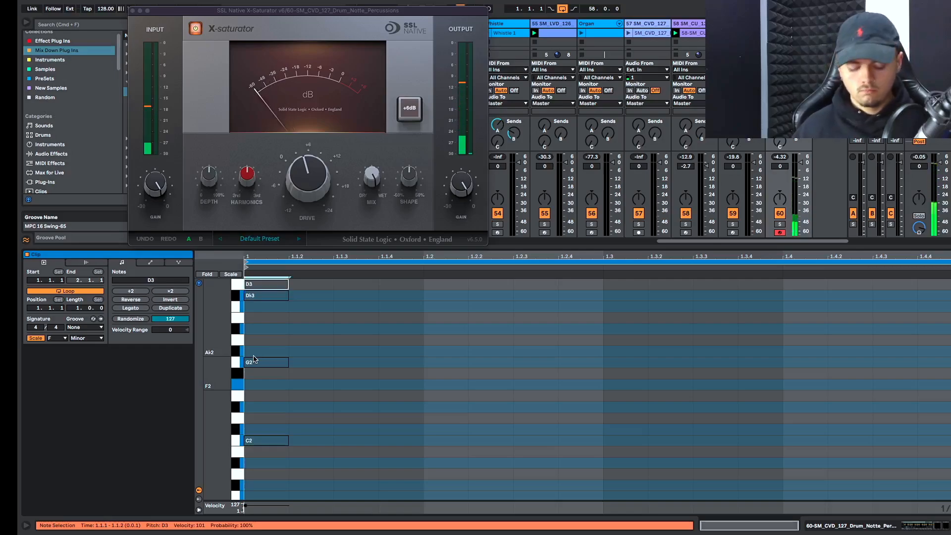
key("Up")
key("Up")
key("Up")
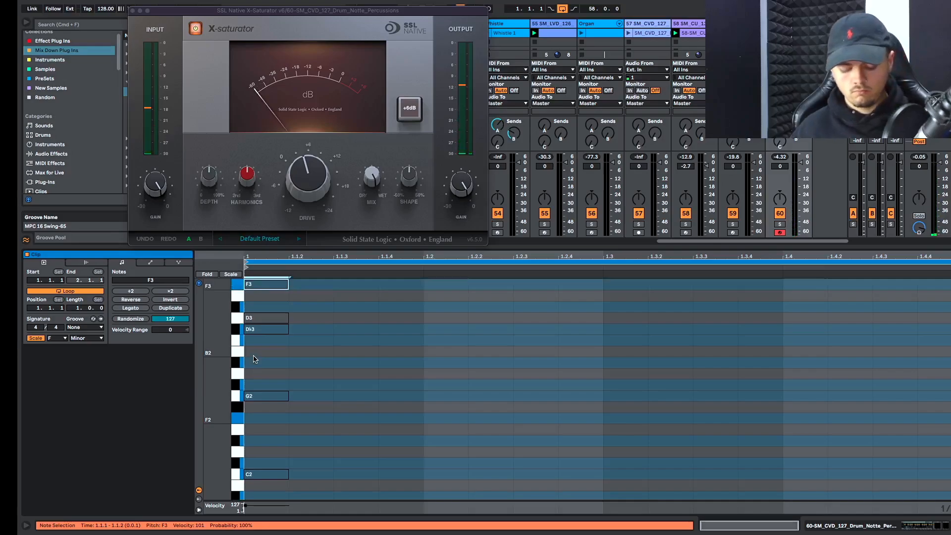
Leave a deactivated marker note at F3 and transpose the active copy up to C4, auditioning the slices
key("Up")
key("Up")
key("Up")
key("Up")
key("Up")
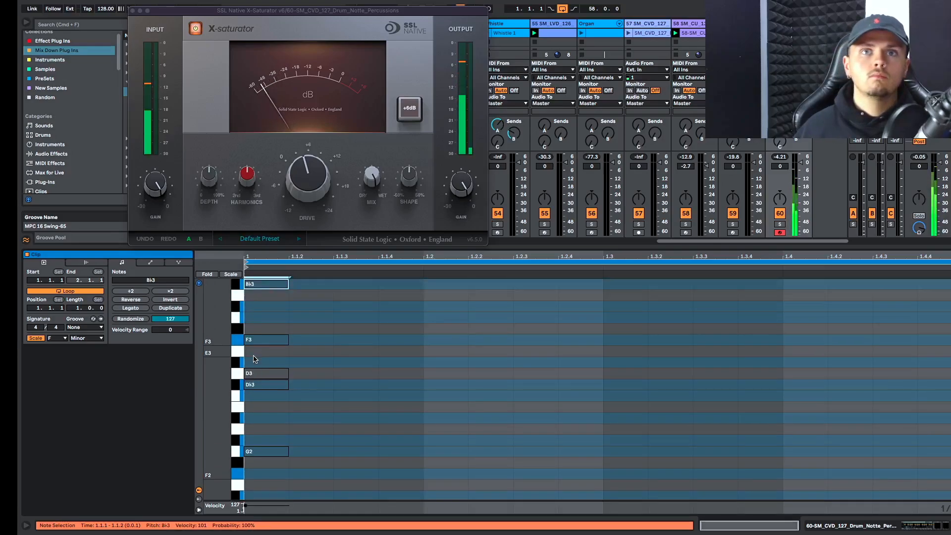
key("Up")
key("Up")
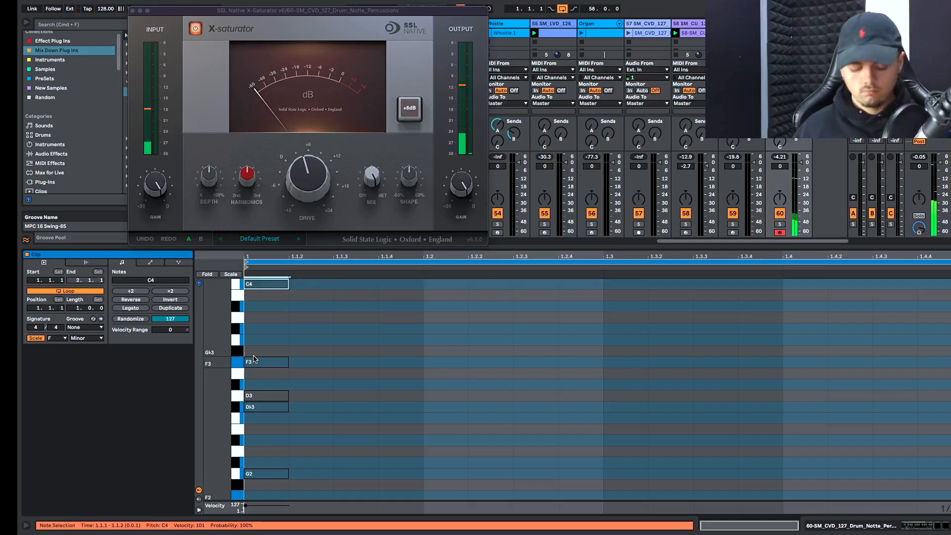
Leave a deactivated marker note at C4 and transpose the active copy up to Ab4, auditioning the slices
key("Up")
key("Up")
key("Up")
key("Up")
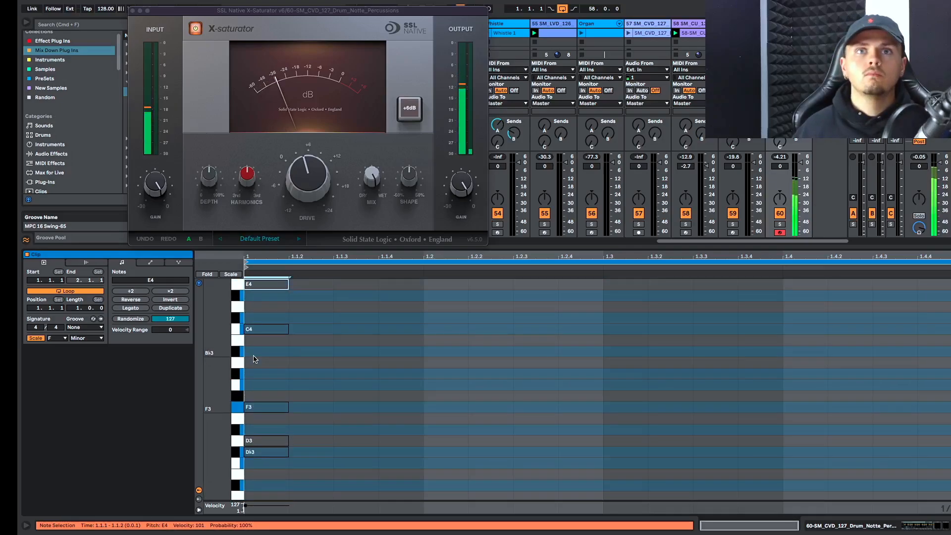
key("Up")
key("Up")
key("Up")
key("Up")
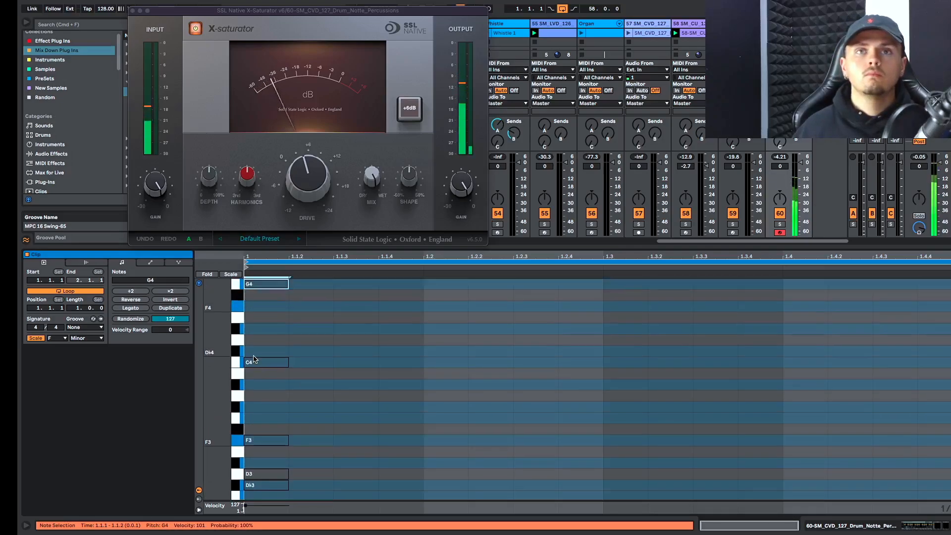
key("Down")
key("Up")
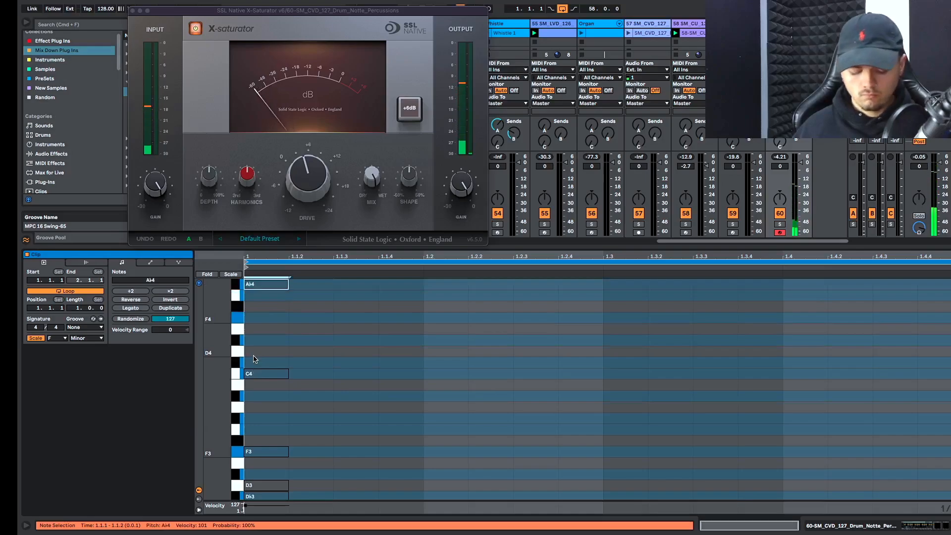
Leave a deactivated marker note at Ab4 and transpose the active copy up to C6, auditioning the slices
key("Up")
key("Up")
key("Up")
key("Up")
key("Up")
key("Up")
key("Up")
key("Up")
key("Up")
key("Up")
key("Up")
key("Up")
key("Up")
key("Up")
key("Up")
key("Up")
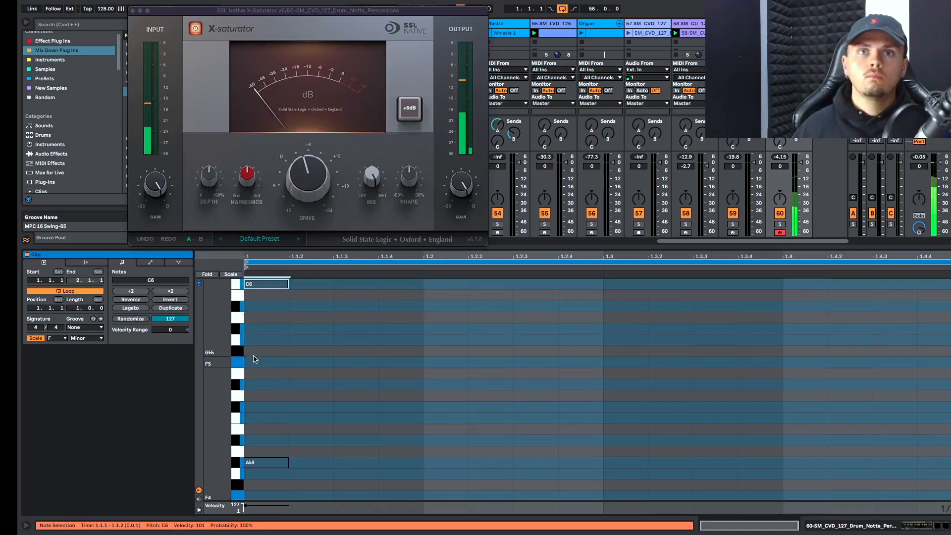
Leave a deactivated marker note at C6, audition the slices above it and delete the remaining active note
key("Up")
key("Up")
key("Up")
key("Up")
key("Up")
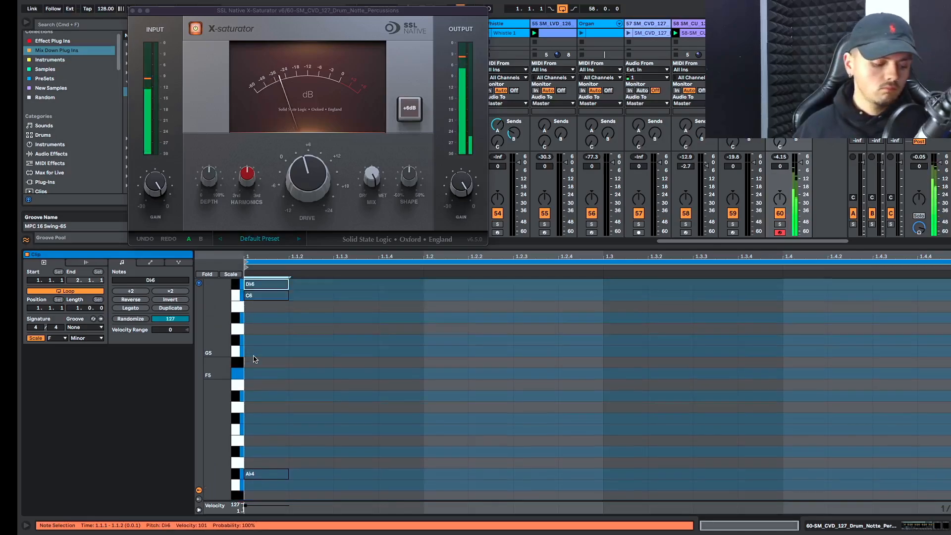
key("Down")
key("Down")
key("Up")
key("Up")
key("Delete")
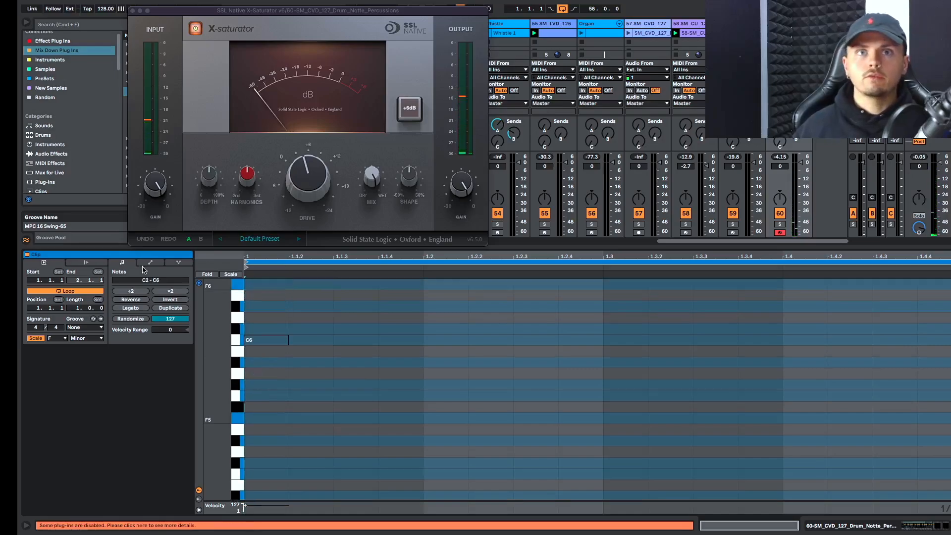
Fold the note editor to the used pitches and duplicate the loop with its deactivated marker notes to two bars
left_click(206, 275)
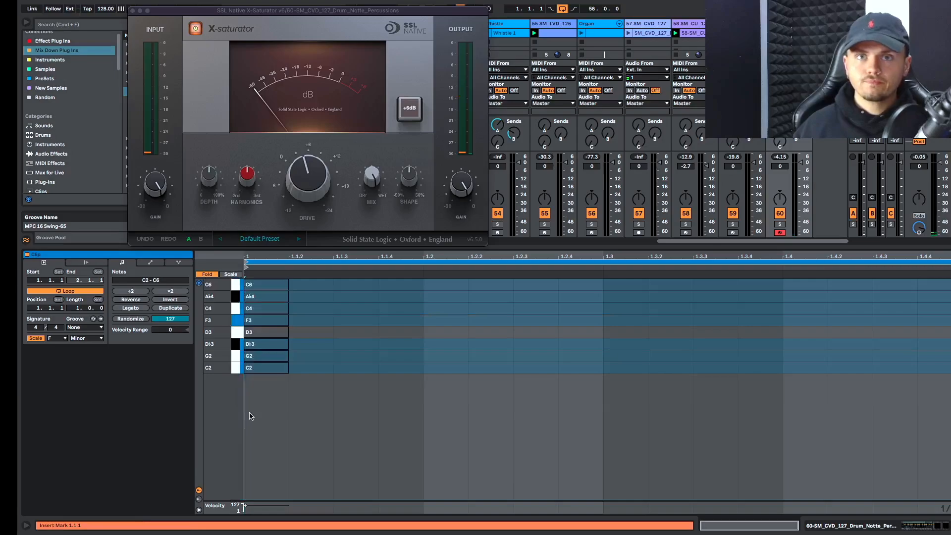
left_click_drag(249, 417, 254, 294)
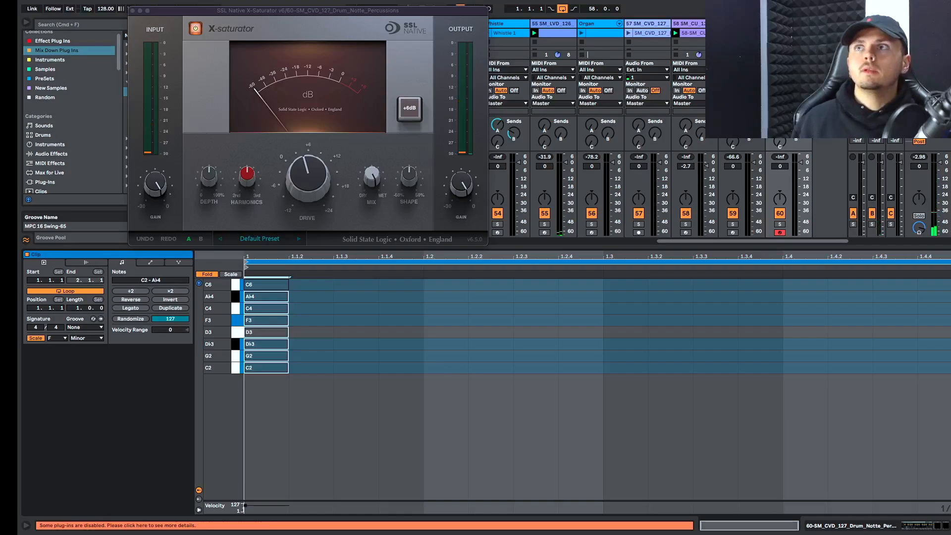
left_click(170, 308)
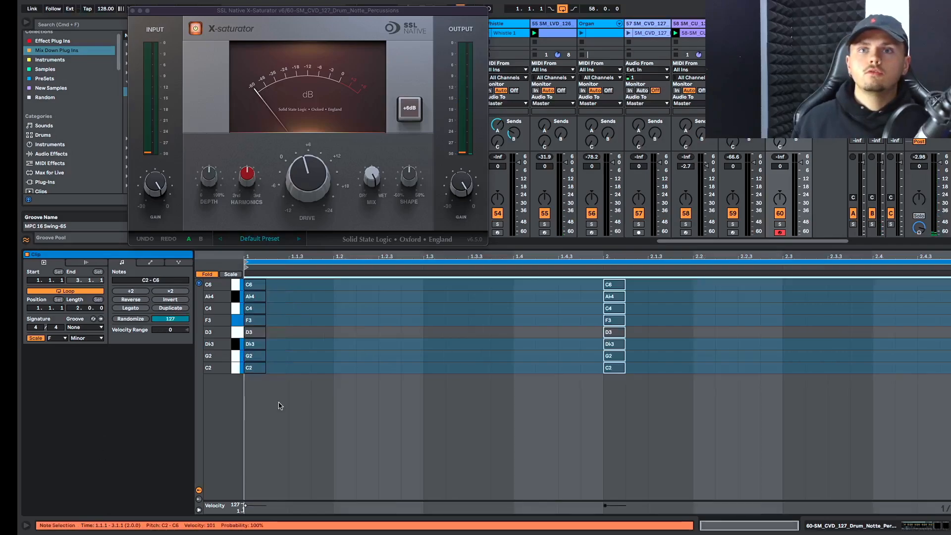
left_click_drag(247, 412, 249, 247)
key("0")
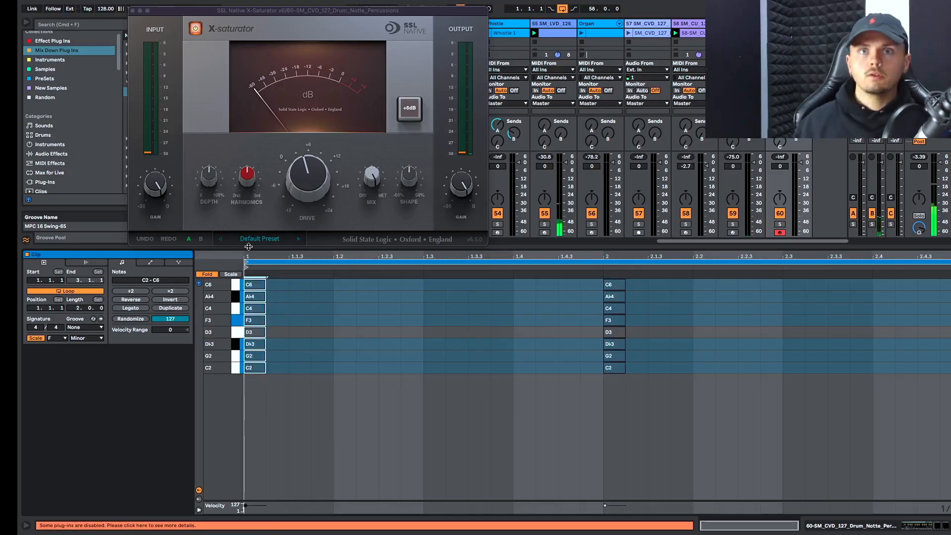
Play the loop and try a sixteenth-length C6 note at 1.4.3
key("space")
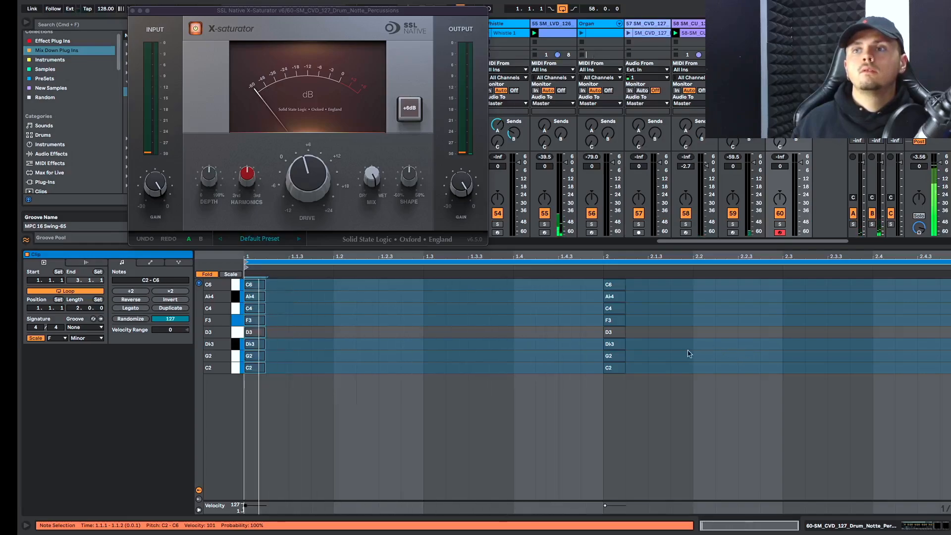
double_click(569, 285)
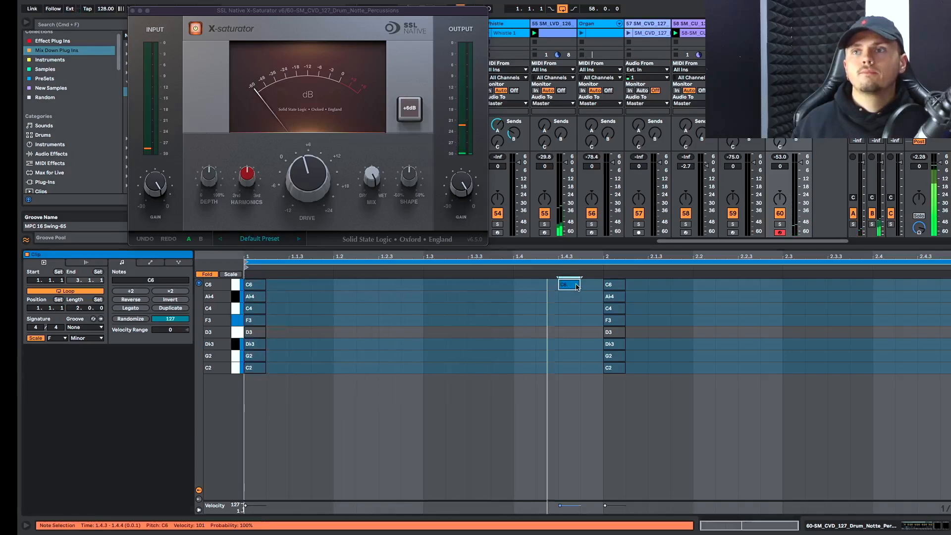
double_click(569, 286)
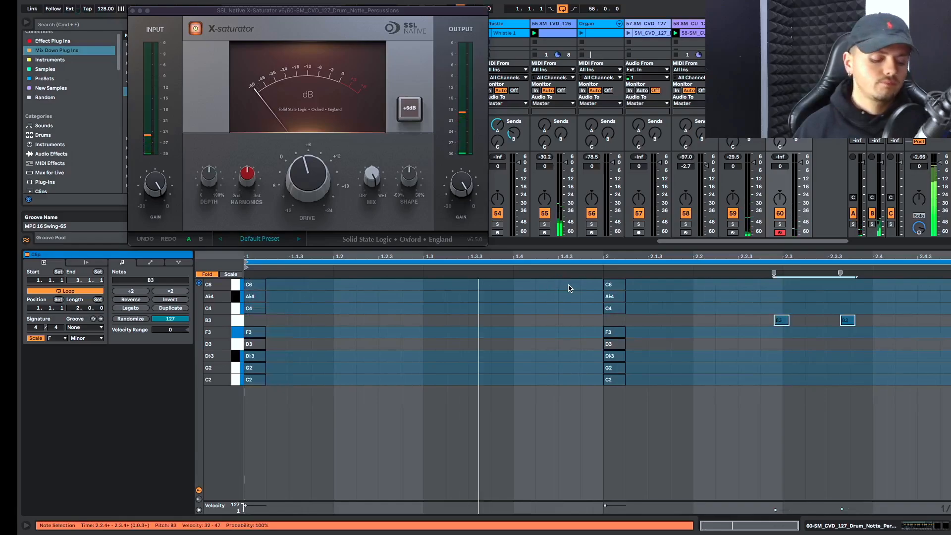
Nudge the two B3 notes in bar 2 earlier so the first one starts at 2.2.3
left_click_drag(743, 345, 895, 304)
key("Left")
key("Left")
key("Left")
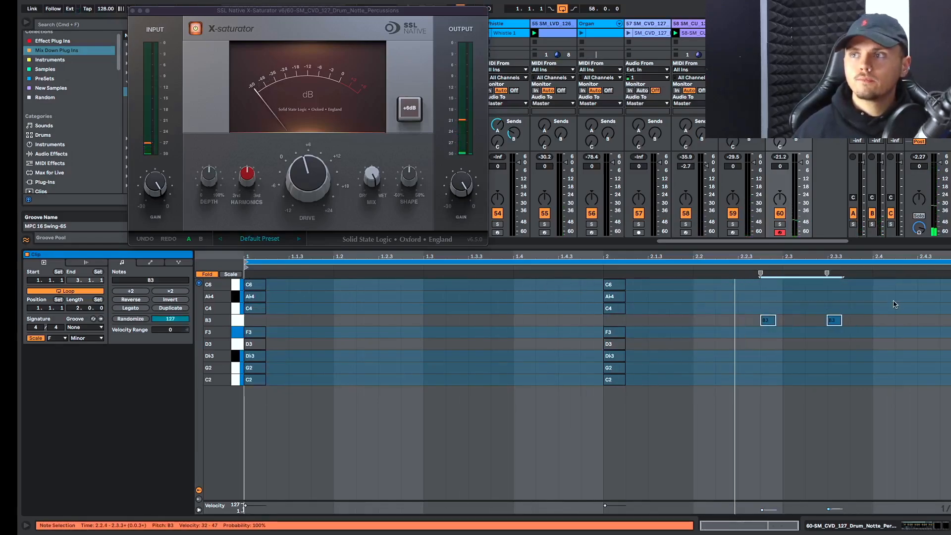
key("Right")
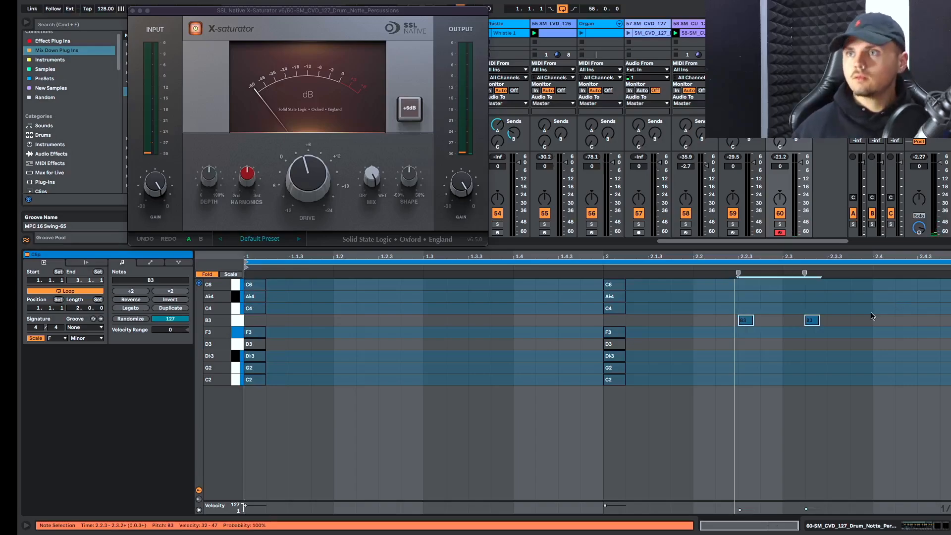
Insert a sixteenth-length Ab4 note at 2.2.4, move the second B3 note to F3 at 2.3.1, and audition the loop
left_click(751, 346)
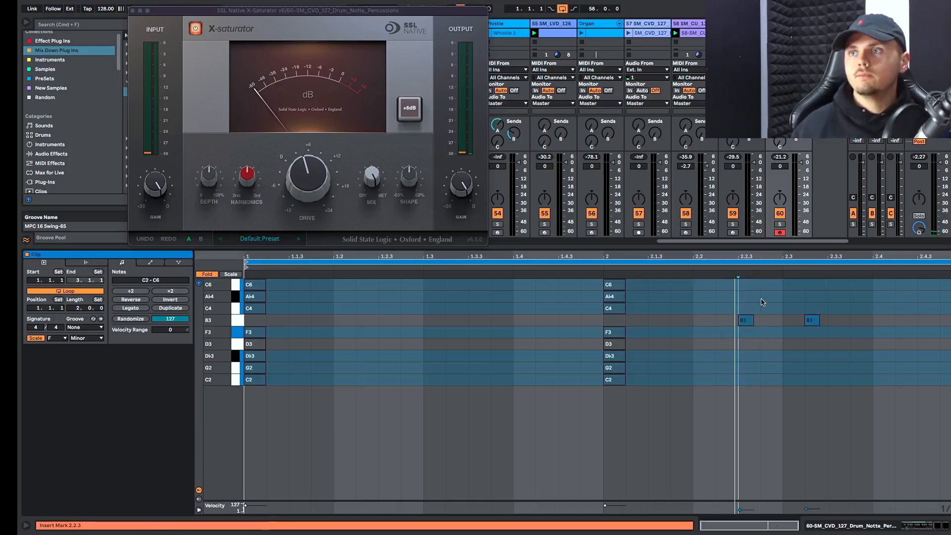
double_click(763, 299)
left_click_drag(766, 331, 842, 315)
key("Left")
key("Down")
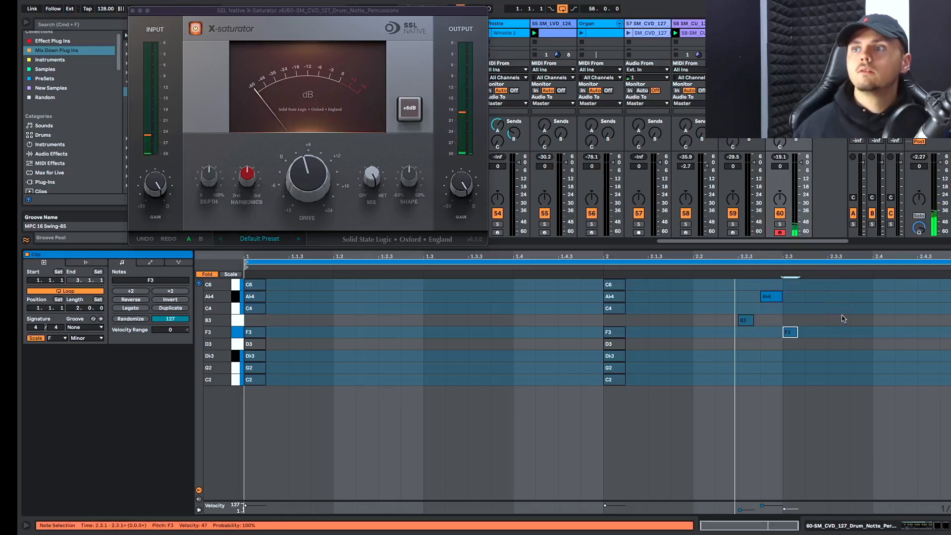
key("space")
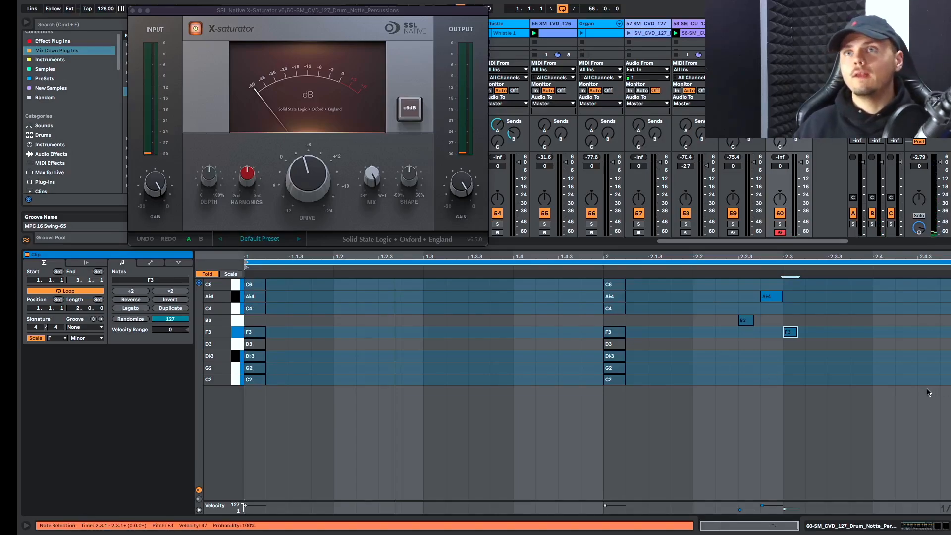
key("space")
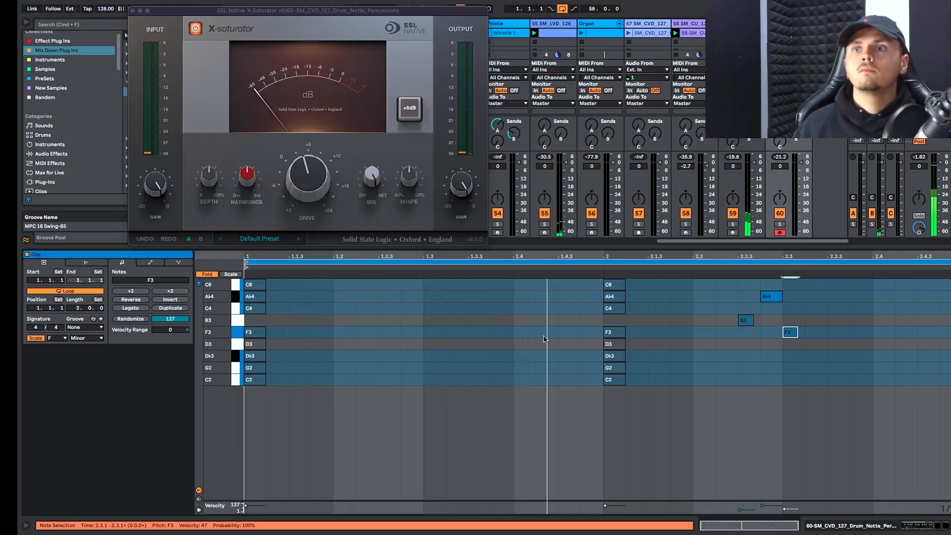
Copy the three-note B3, Ab4 and F3 phrase from bar 2 into bar 1, starting at 1.4.1
left_click_drag(715, 346, 810, 280)
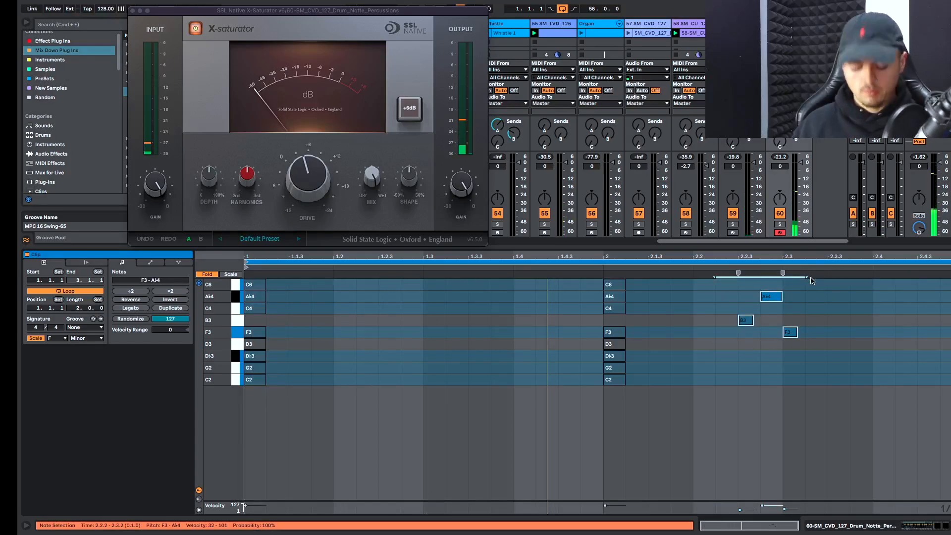
left_click(500, 339)
key("ctrl+v")
key("Left")
Transpose the copied B3 note at 1.4.1 down to C2
left_click_drag(510, 341, 531, 314)
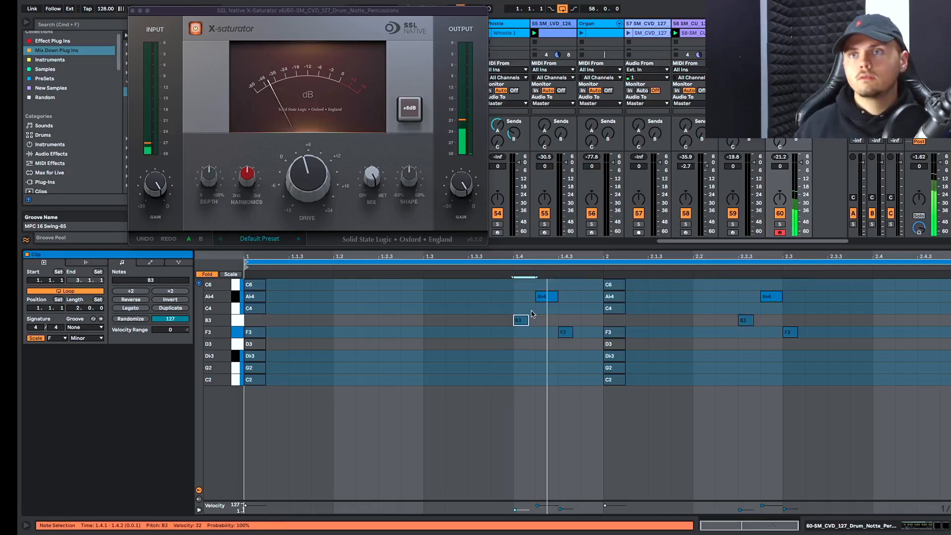
key("Down")
key("Down")
key("Down")
key("Down")
key("Down")
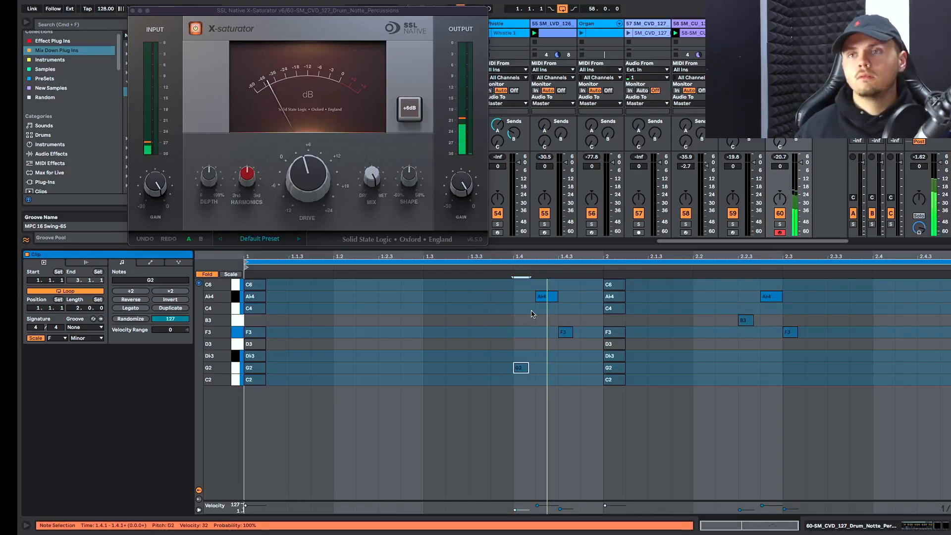
Audition neighbouring pitches, including C6, for the note at 1.4.2 and return it to Ab4
left_click(548, 297)
key("Up")
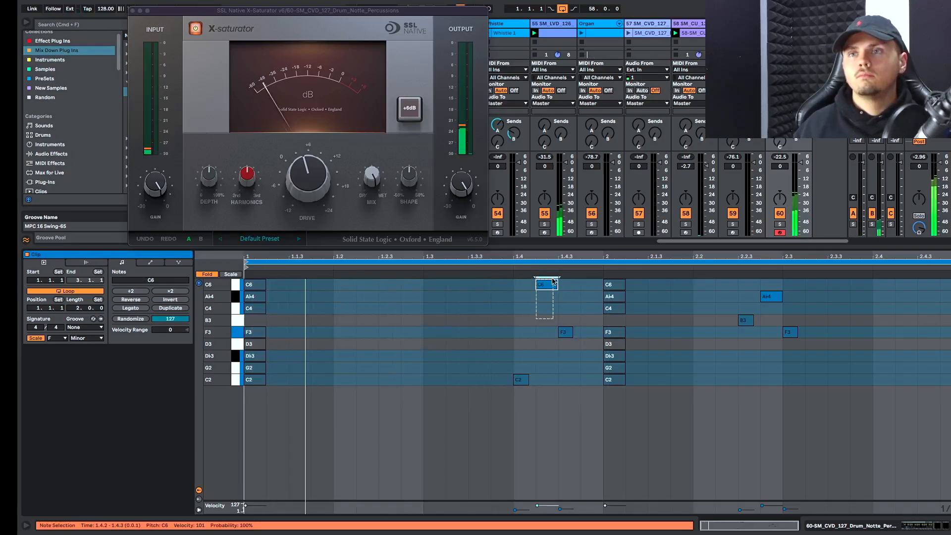
key("Down")
key("Down")
key("Up")
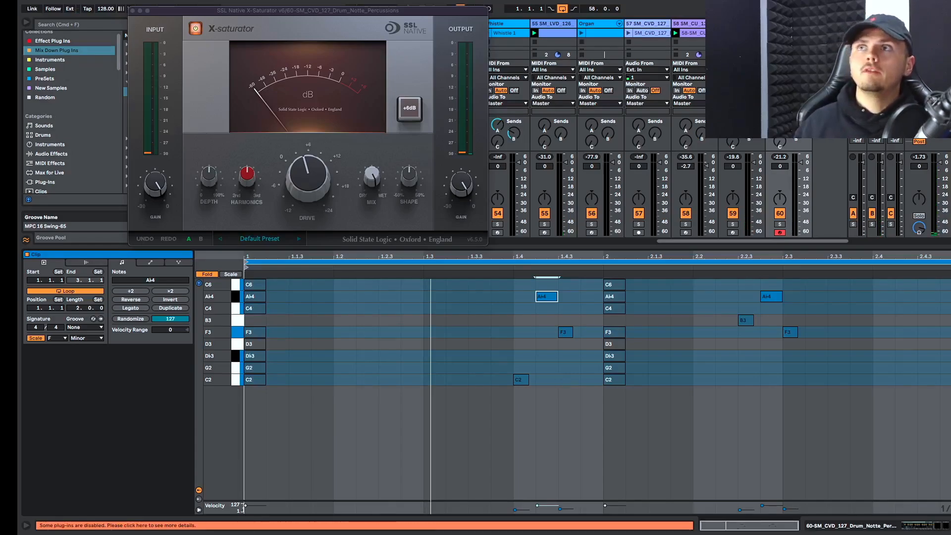
Show the device chain of the drum percussion track 59 and close the X-Saturator plug-in window
key("shift+Tab")
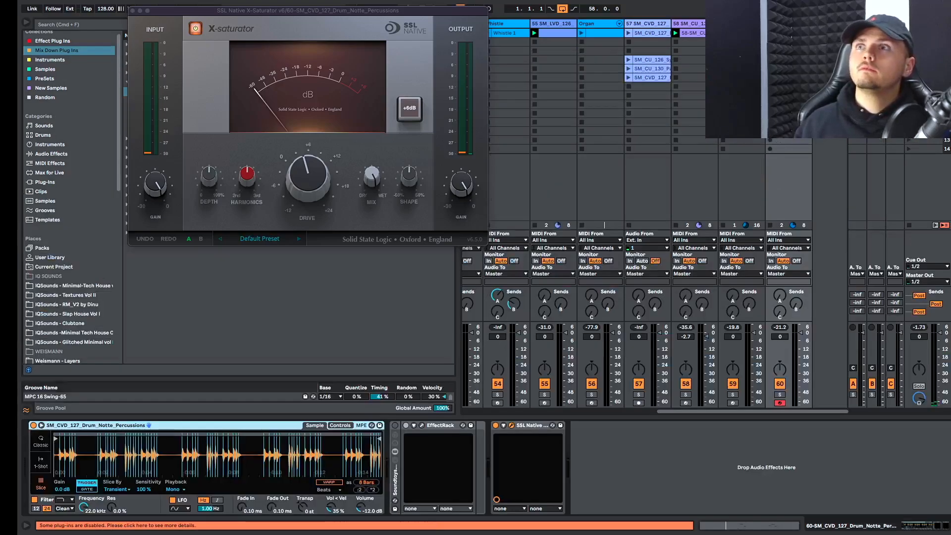
left_click(739, 24)
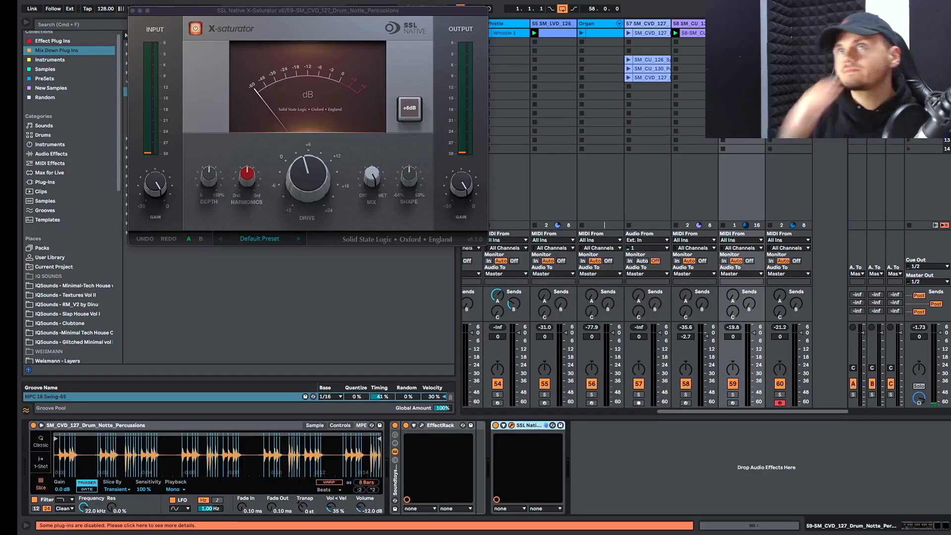
scroll(699, 90, "left", 2)
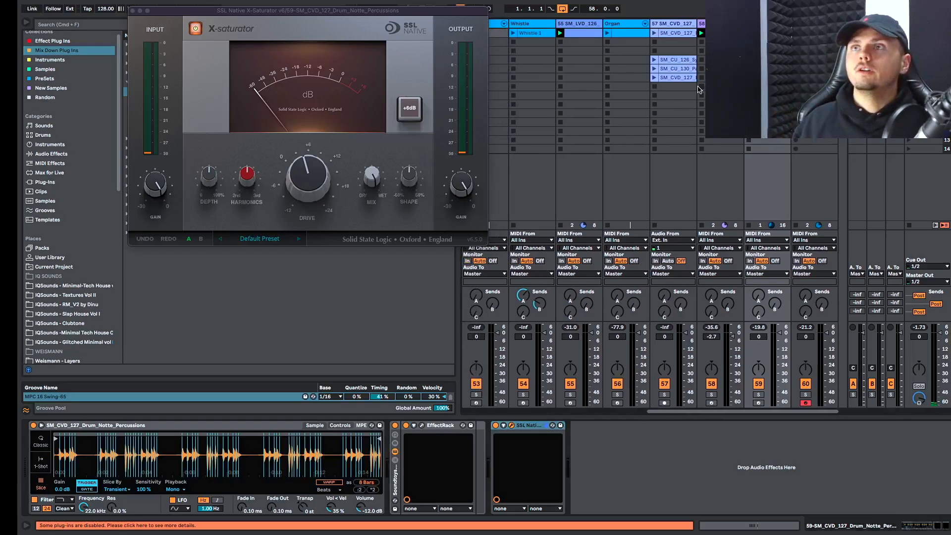
scroll(700, 89, "right", 2)
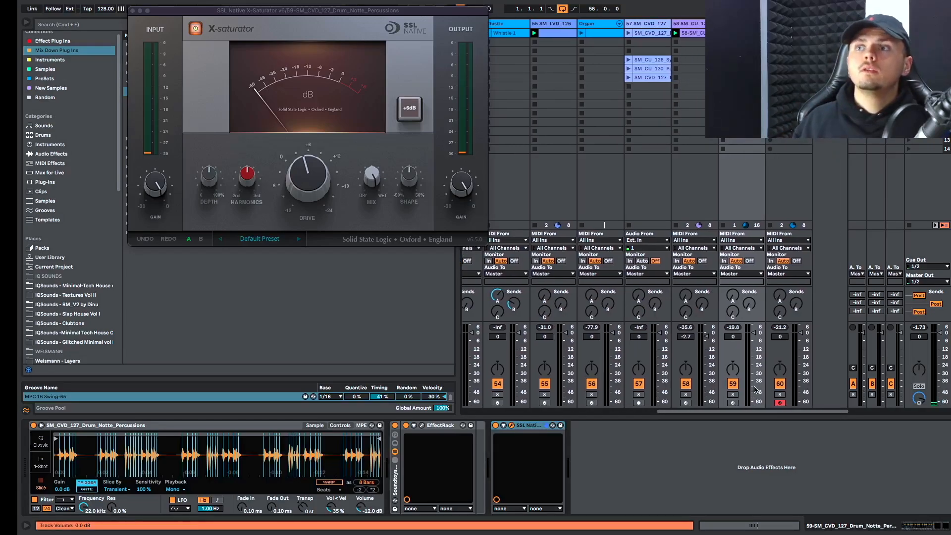
left_click(780, 396)
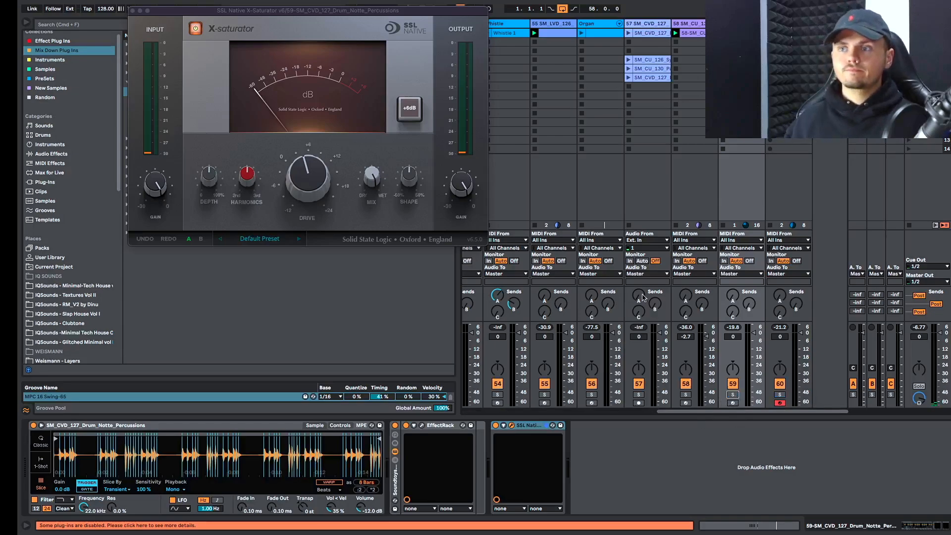
scroll(658, 277, "left", 3)
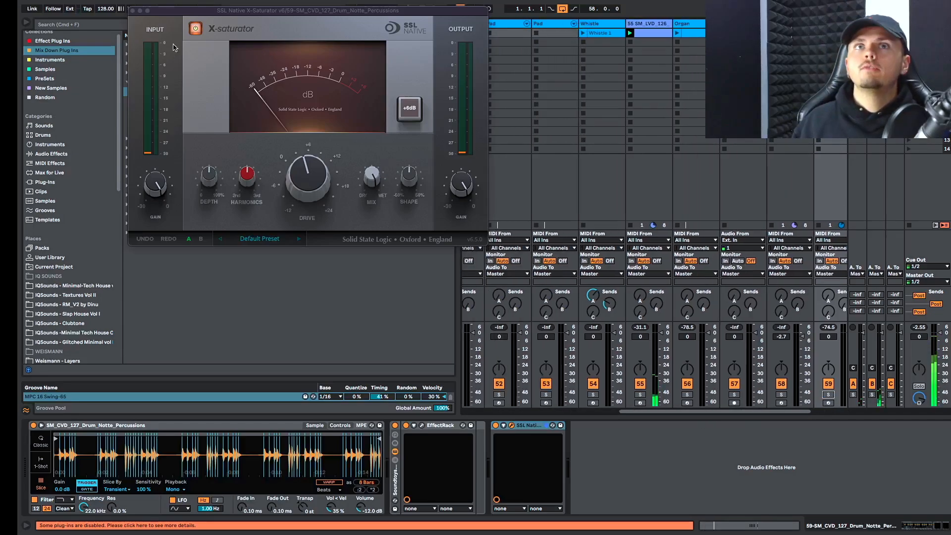
left_click(132, 10)
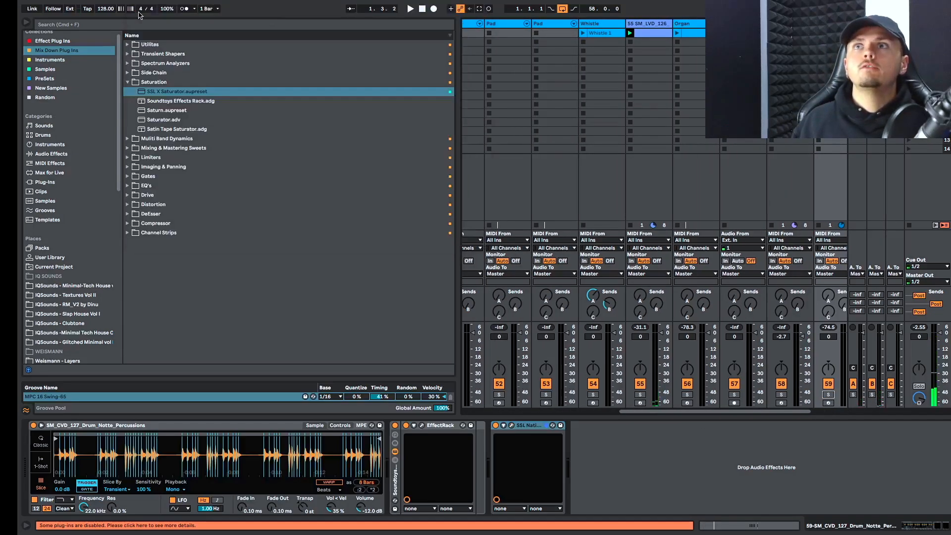
Launch the Whistle clip, extend its loop to four bars ending at 5.1.1, and play it with the other parts
left_click(581, 34)
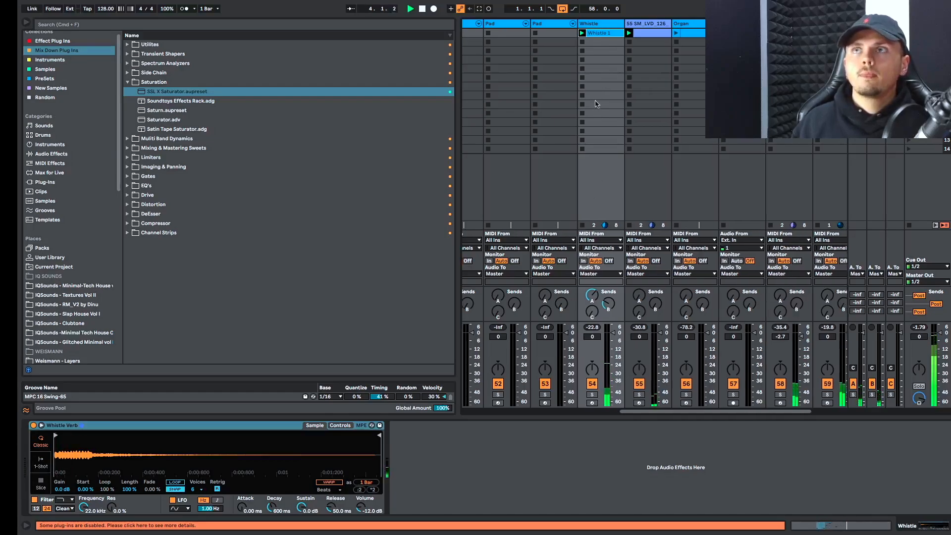
double_click(605, 36)
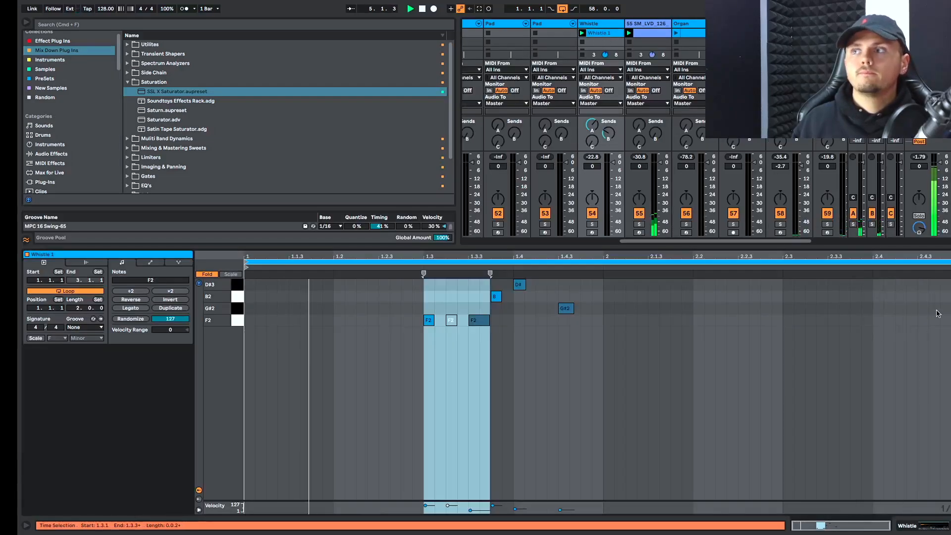
key("space")
mouse_move(832, 308)
left_mouse_down()
mouse_move(811, 308)
mouse_move(822, 309)
left_mouse_up()
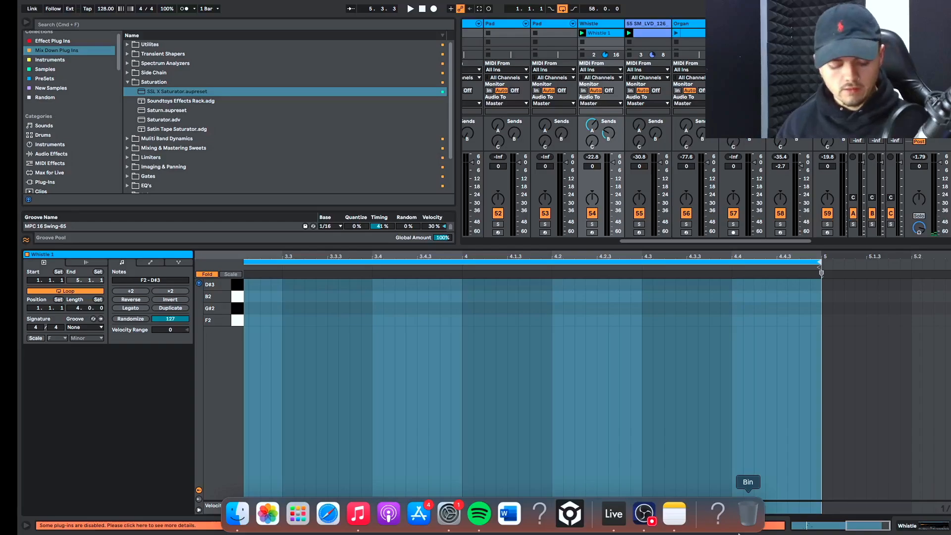
key("space")
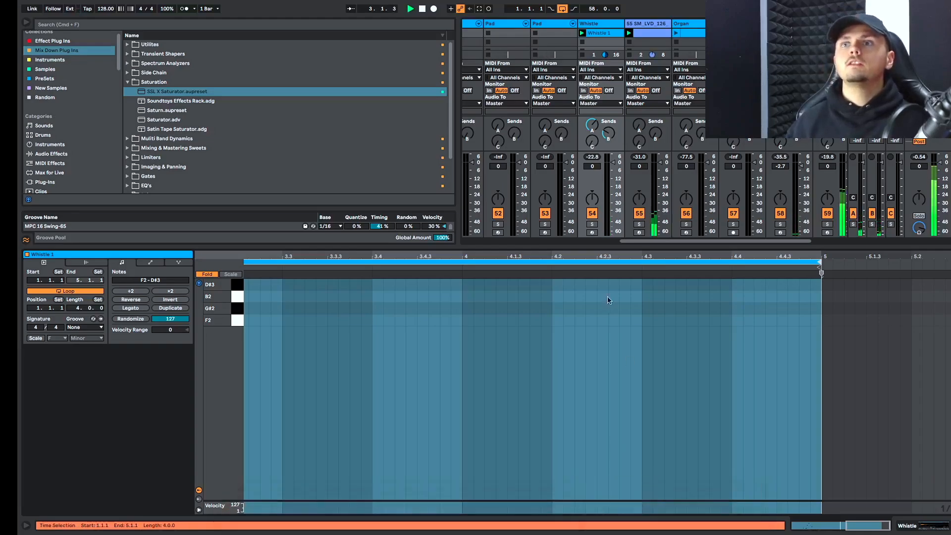
Review the session's tracks from Low End Bus to the drum percussion slices, and inspect the SM_CVD_127 Dm Synth DubStab clip's waveform
left_click_drag(607, 246, 607, 332)
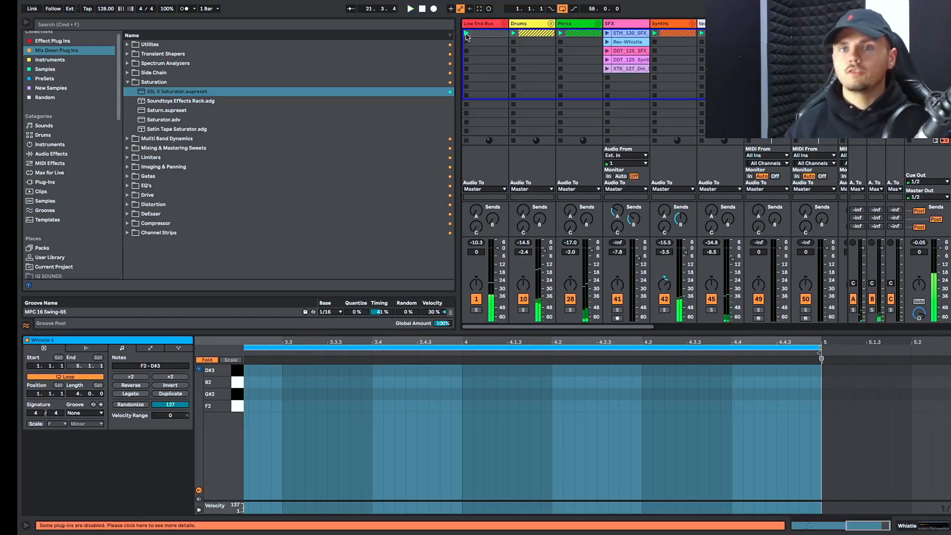
scroll(590, 95, "left", 3)
scroll(590, 85, "right", 5)
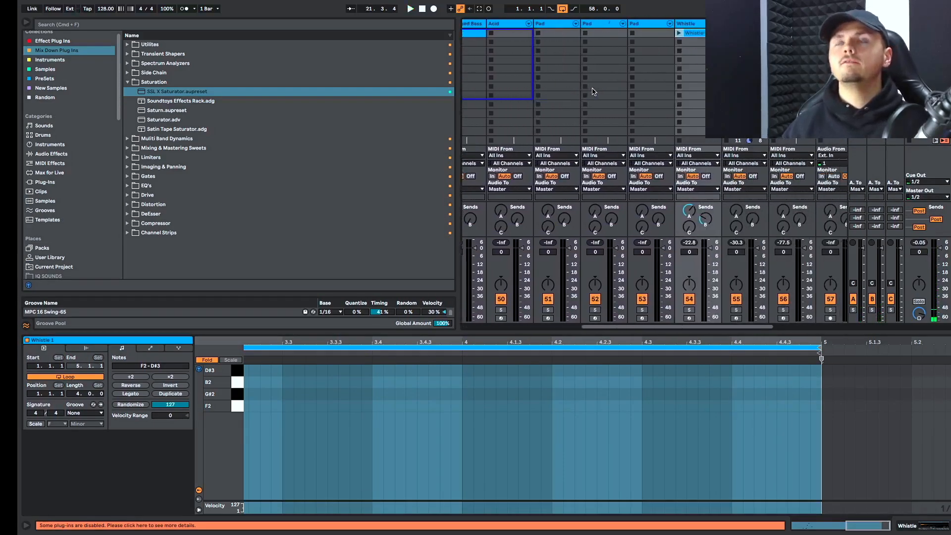
scroll(594, 92, "left", 2)
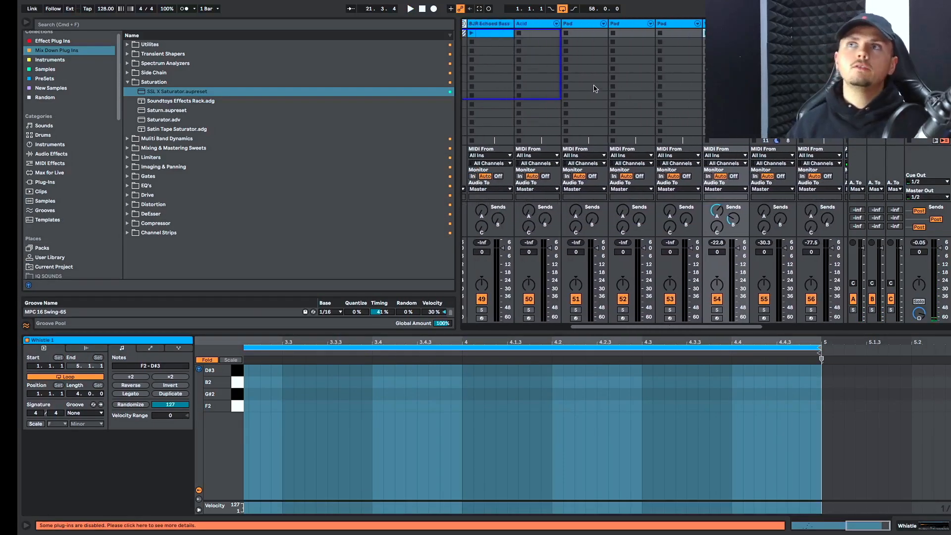
scroll(594, 89, "right", 5)
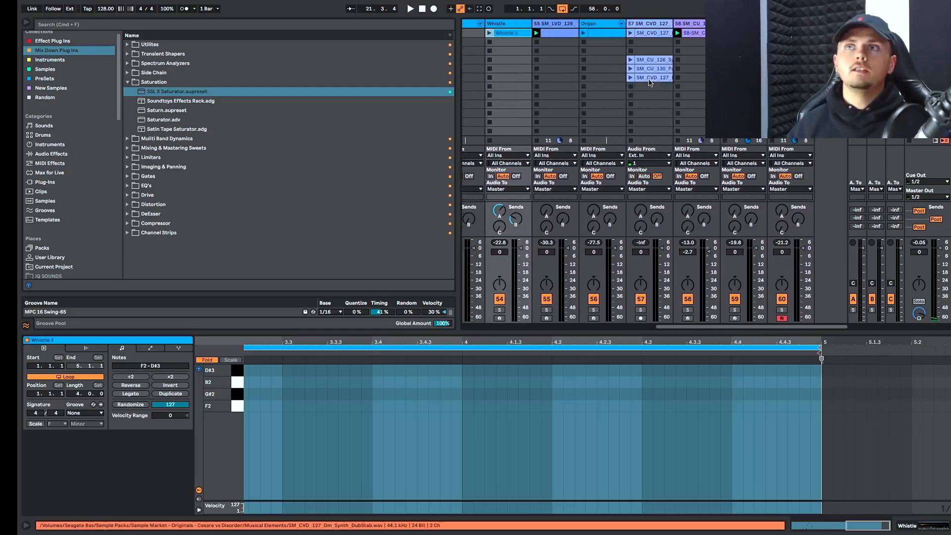
left_click(651, 78)
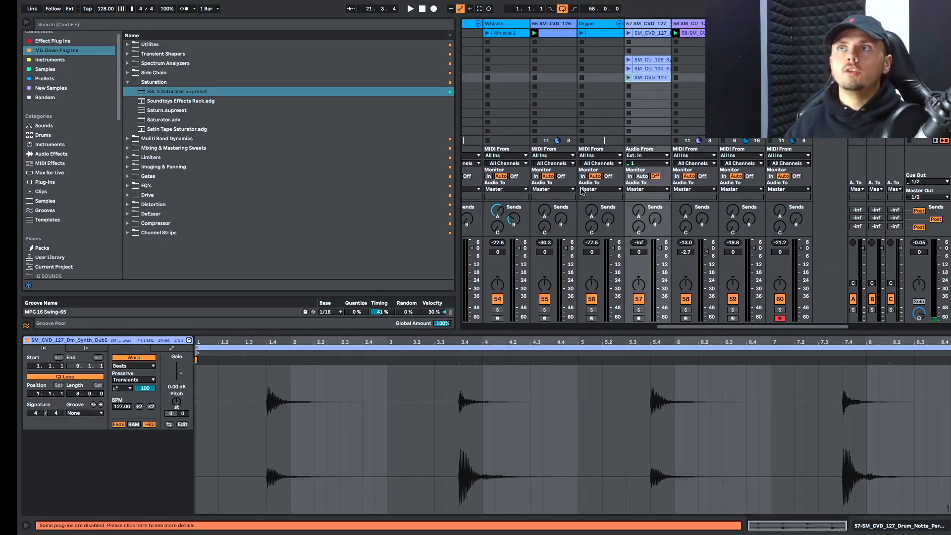
scroll(601, 152, "left", 1)
scroll(601, 151, "right", 1)
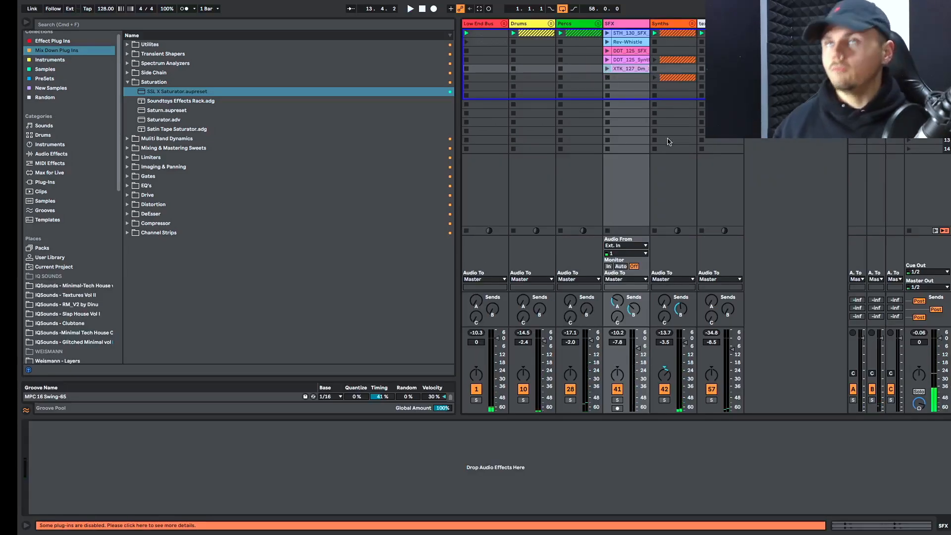